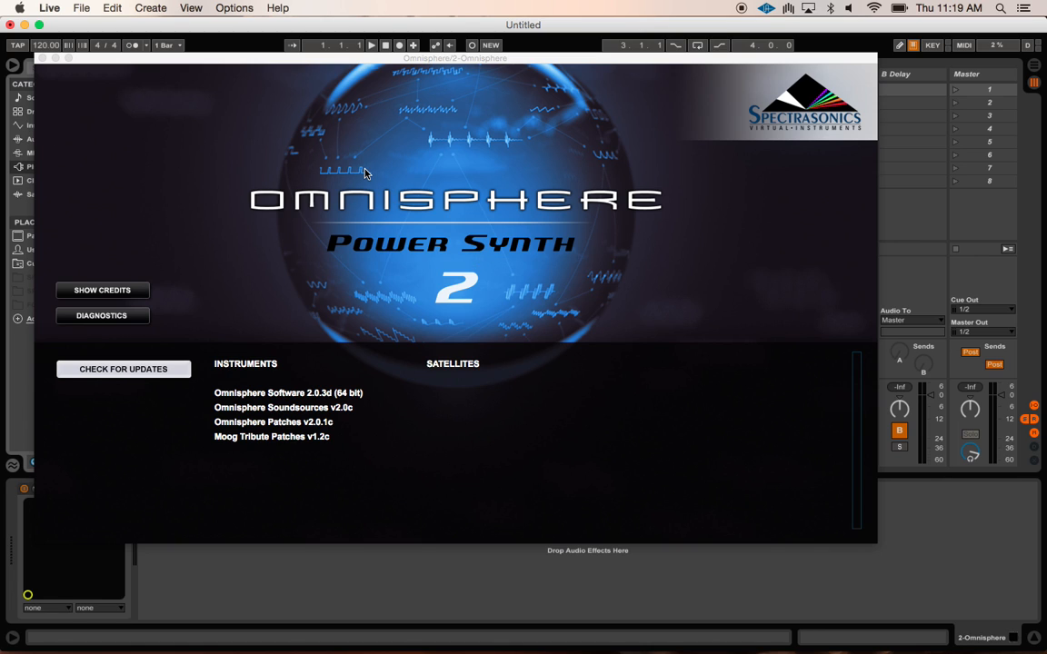
- Dismiss the Omnisphere splash screen, close the plug-in window, and delete the 1 Audio track
left_click(435, 255)
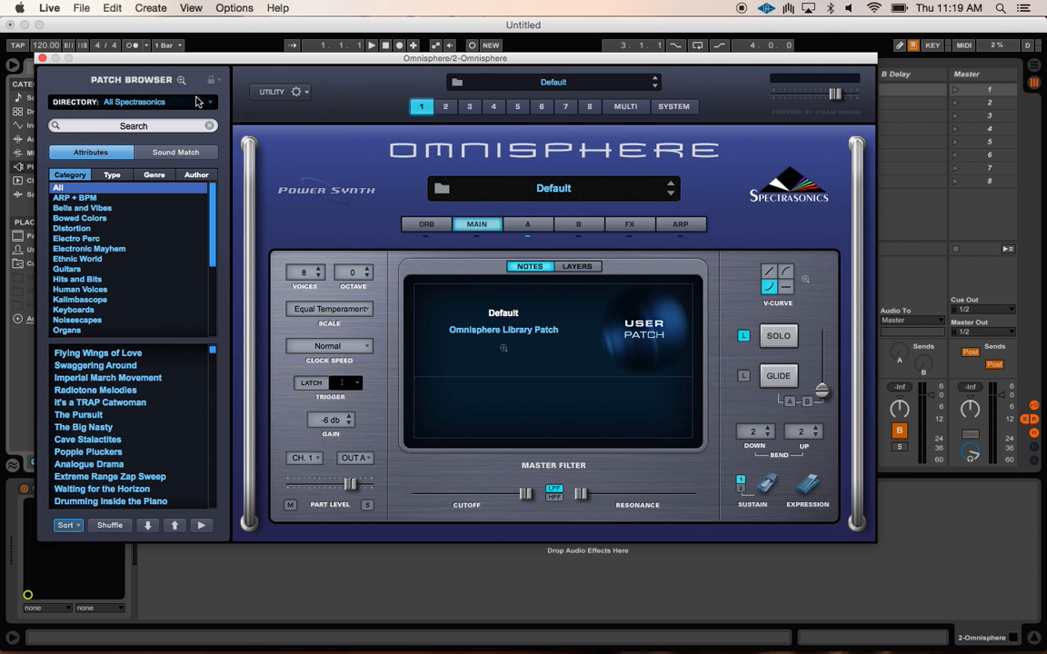
left_click_drag(258, 60, 353, 91)
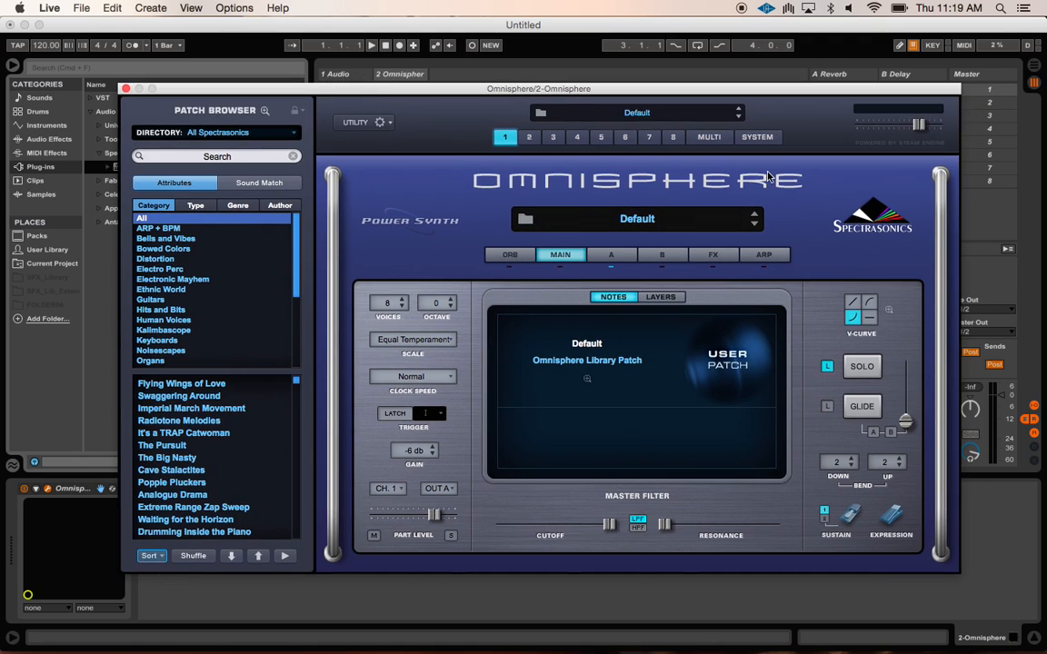
left_click(126, 88)
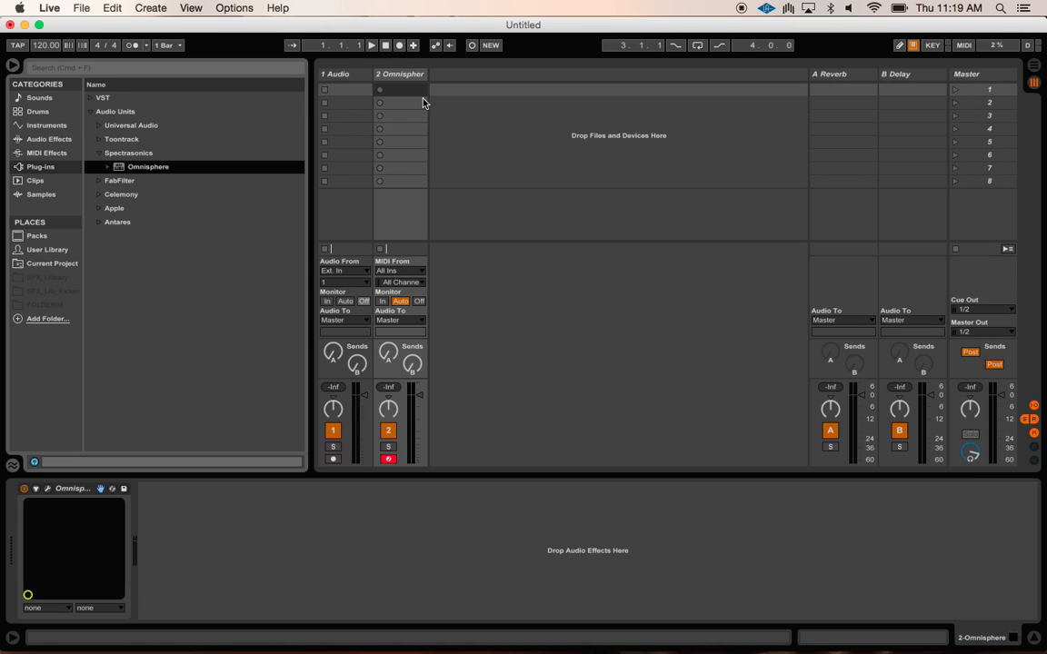
left_click(331, 75)
key("Delete")
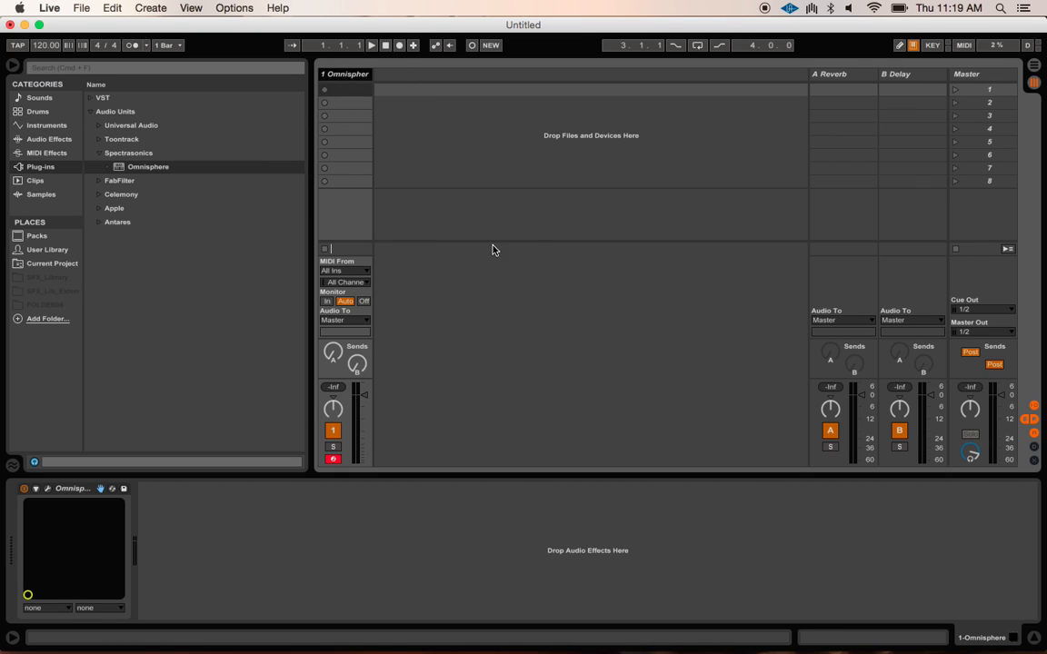
- Set the Omnisphere track's MIDI From to No Input and hide the browser
left_click(355, 271)
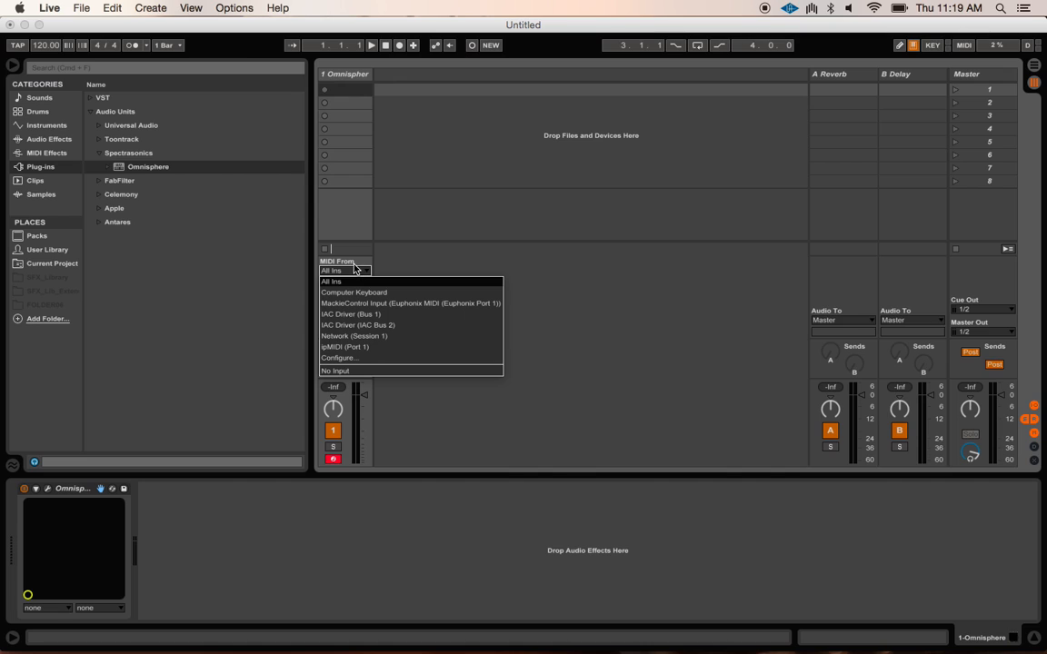
left_click(356, 370)
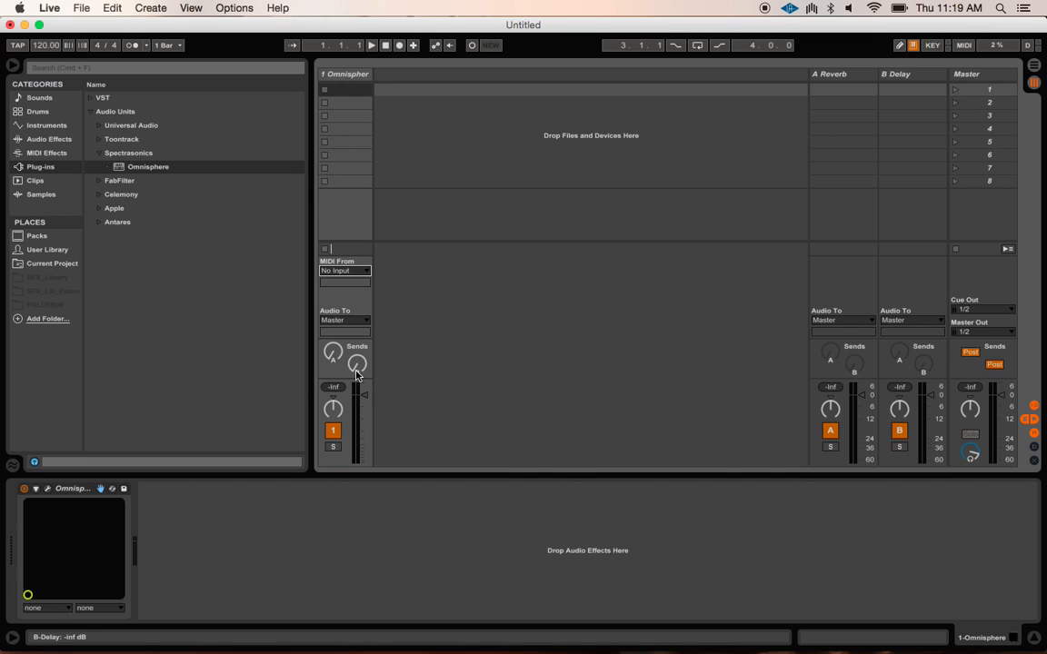
left_click(343, 79)
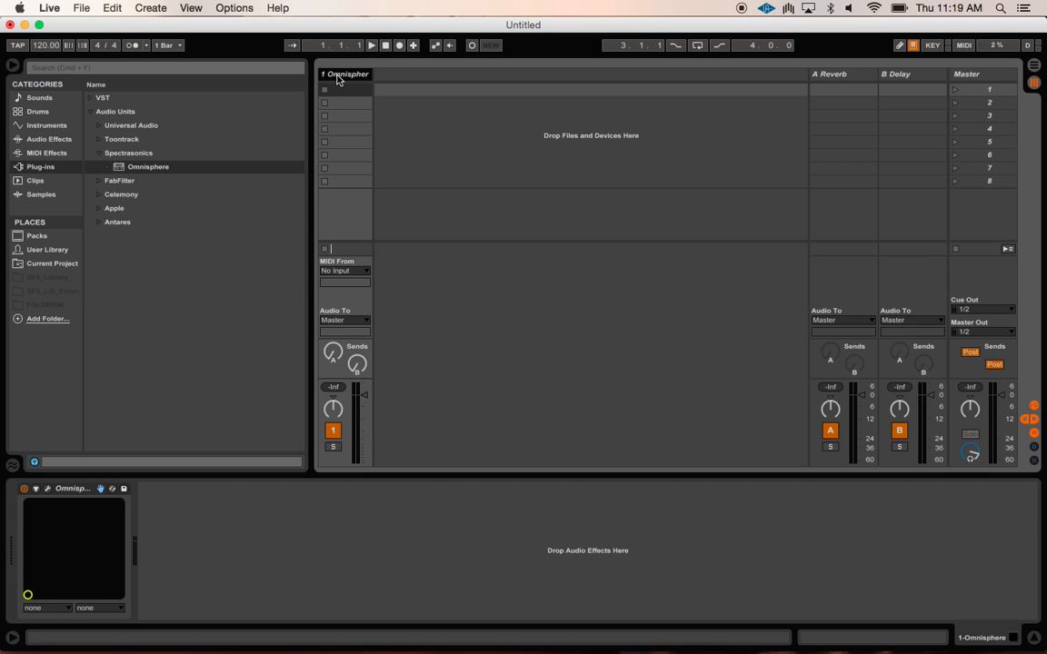
left_click(9, 66)
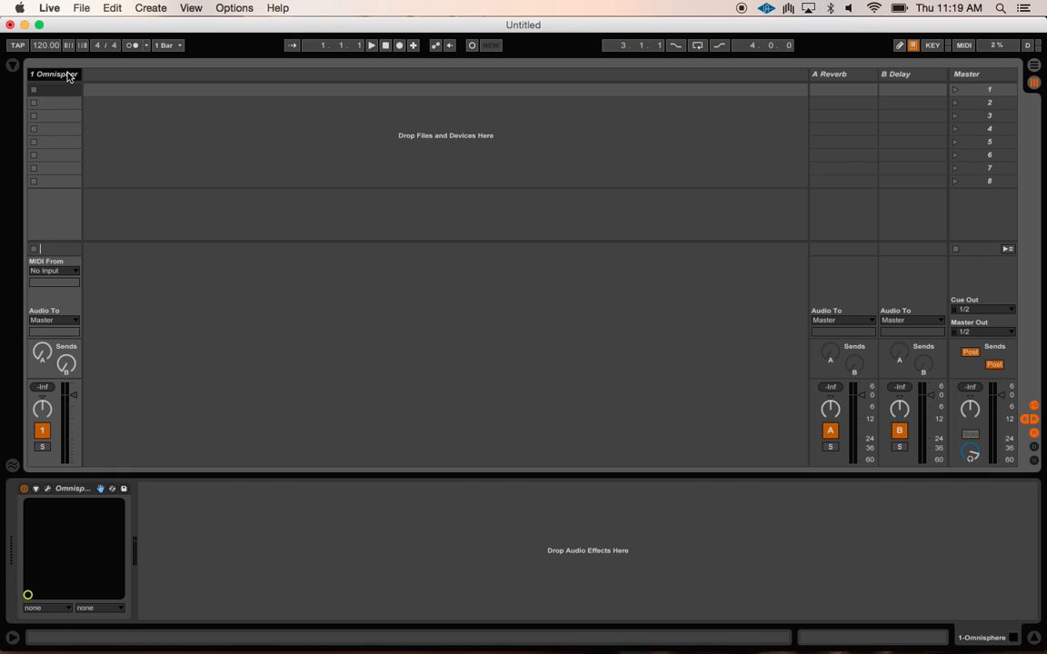
- Examine Omnisphere's individual parts and the channel assignments in its Multi mixer, and close the plug-in window
left_click(48, 491)
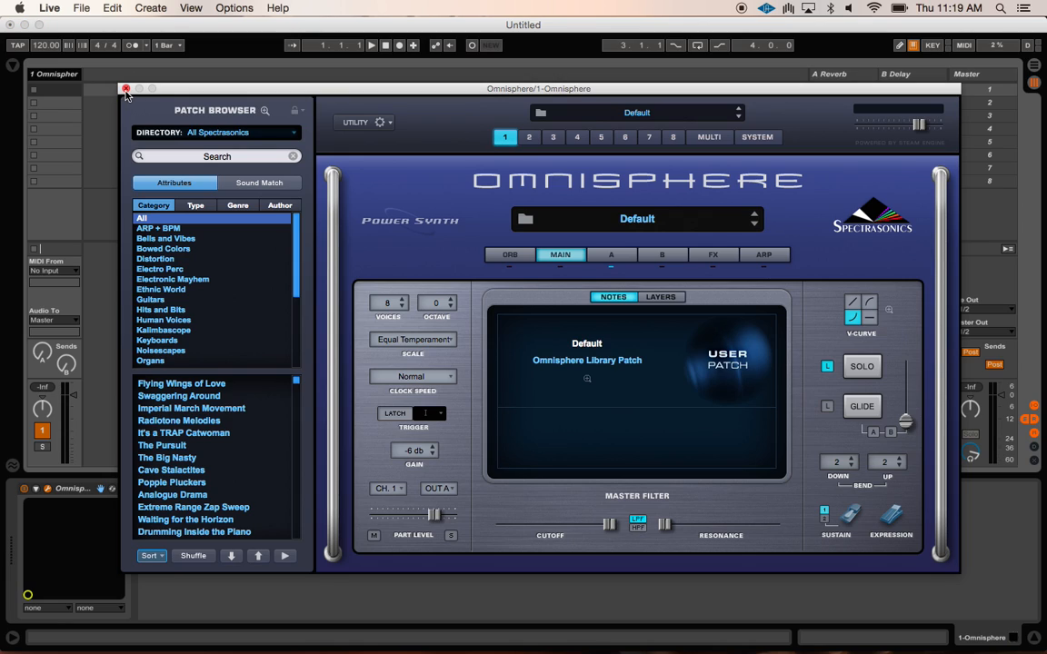
left_click(528, 138)
left_click(600, 137)
left_click(705, 138)
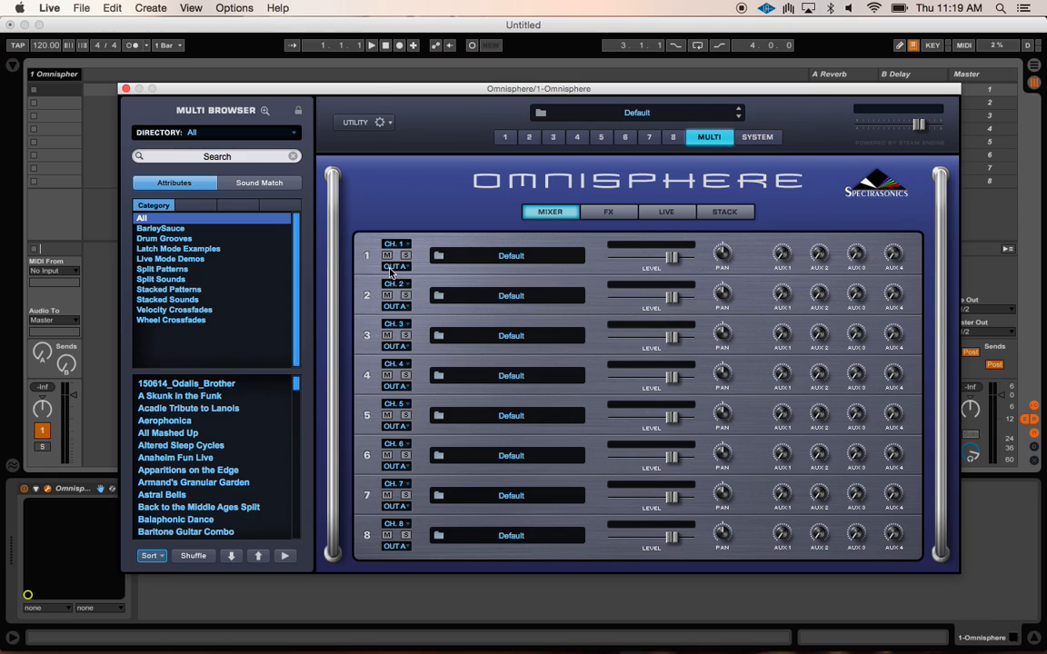
left_click(126, 89)
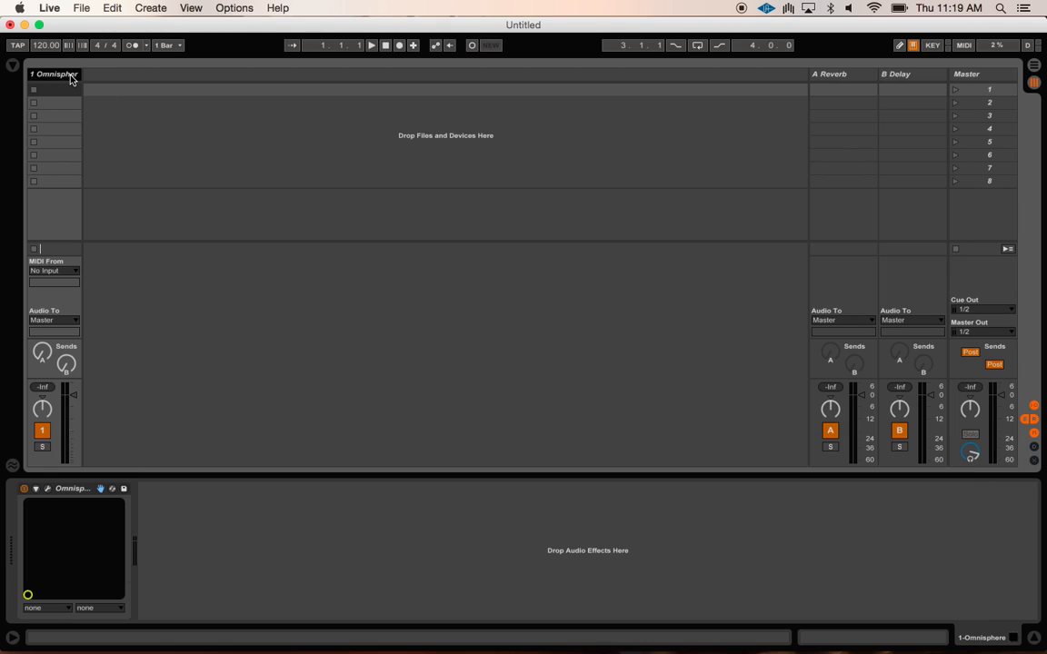
- Insert eight new MIDI tracks after the Omnisphere track
key("super+shift+t")
key("super+shift+t")
key("super+shift+t")
key("super+shift+t")
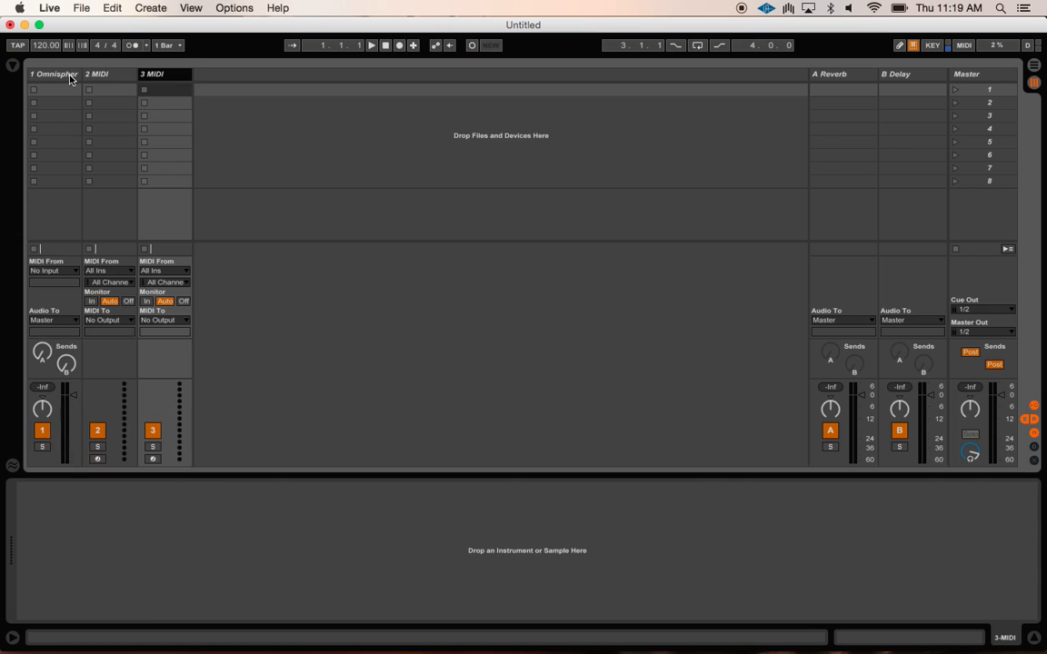
key("super+shift+t")
key("super+shift+t")
key("super+shift+t")
key("super+shift+t")
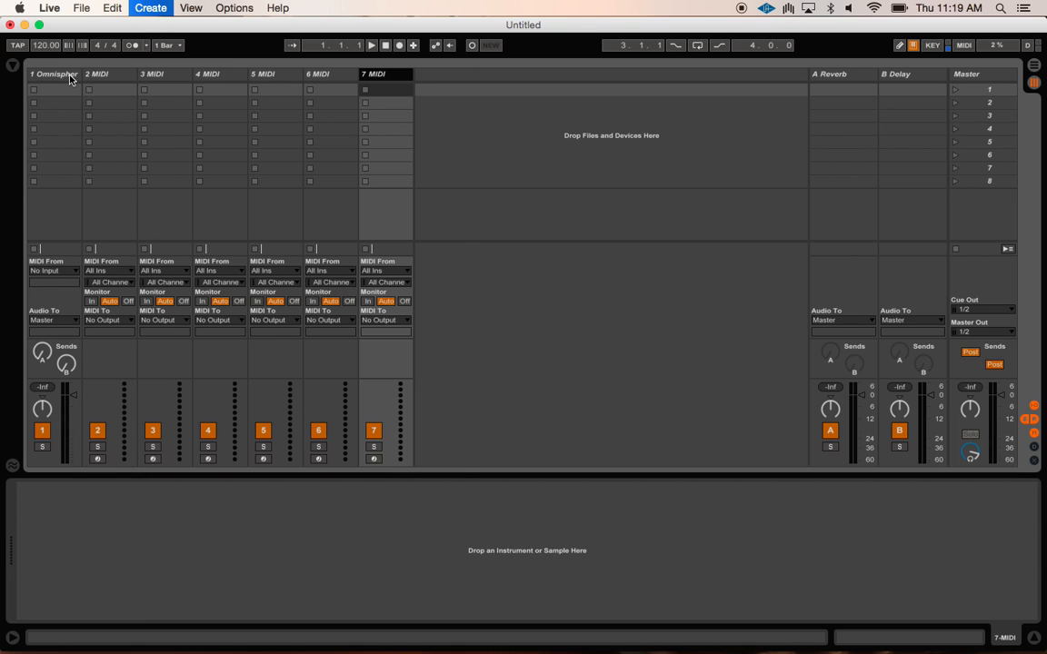
- Color all eight new MIDI tracks, 2 MIDI through 9 MIDI, light teal
left_click(99, 77)
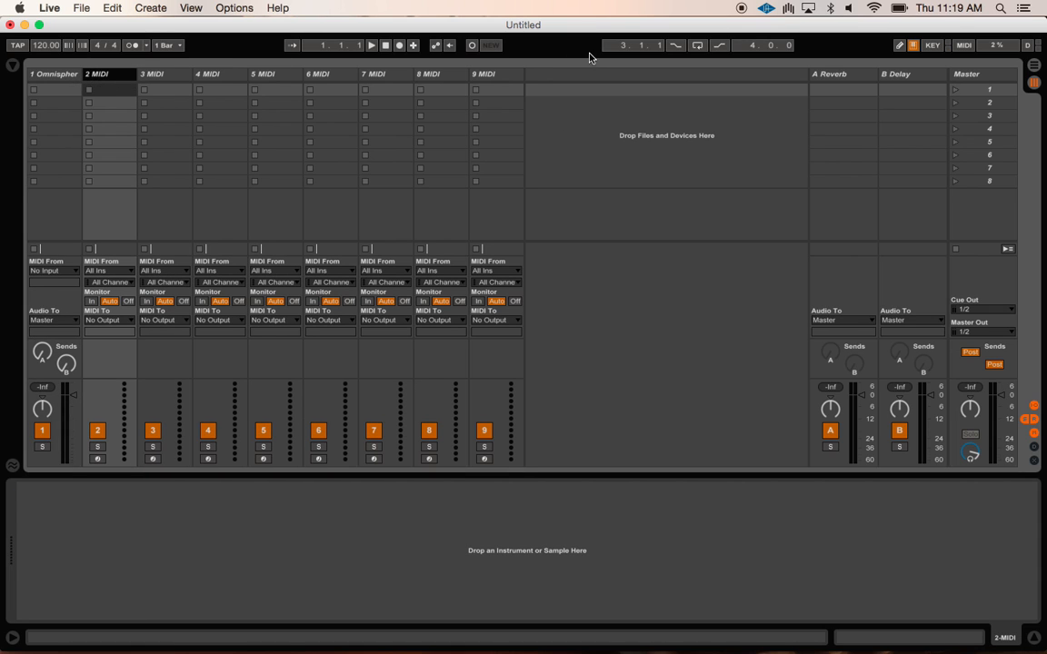
left_click(506, 78)
right_click(506, 78)
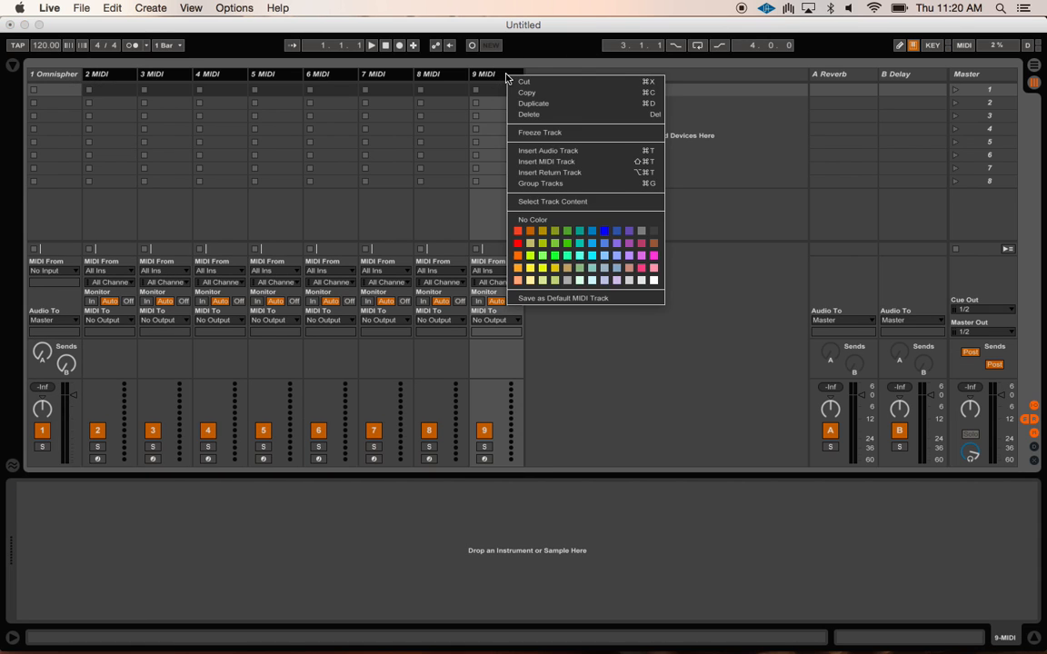
left_click(590, 269)
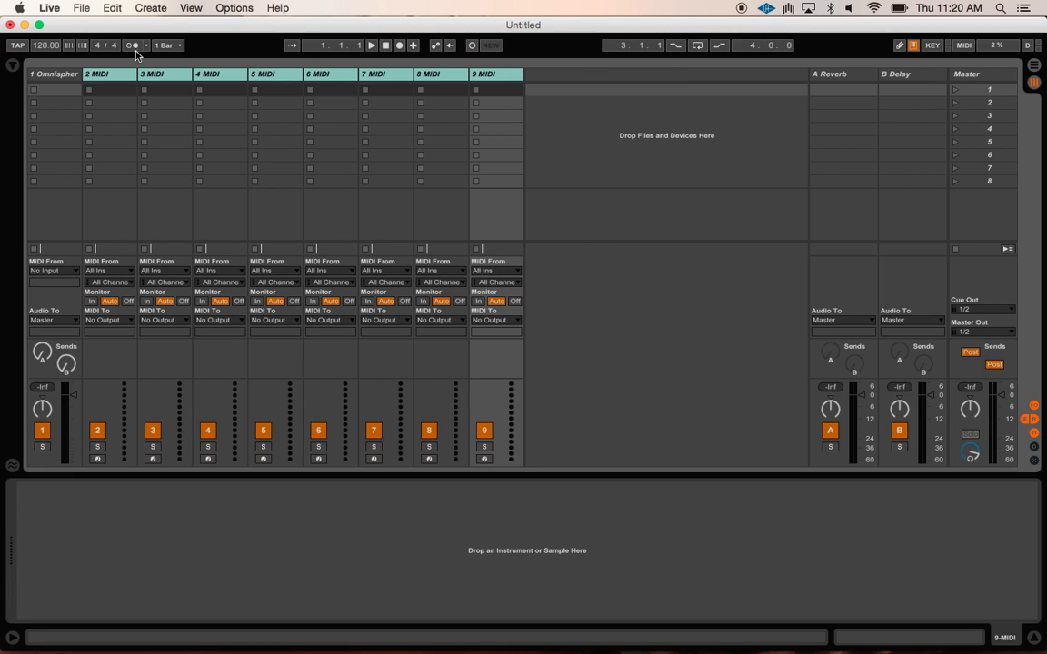
- Rename the first four MIDI tracks as Omn1, Omn2, Omn3 and Omn4
left_click(109, 75)
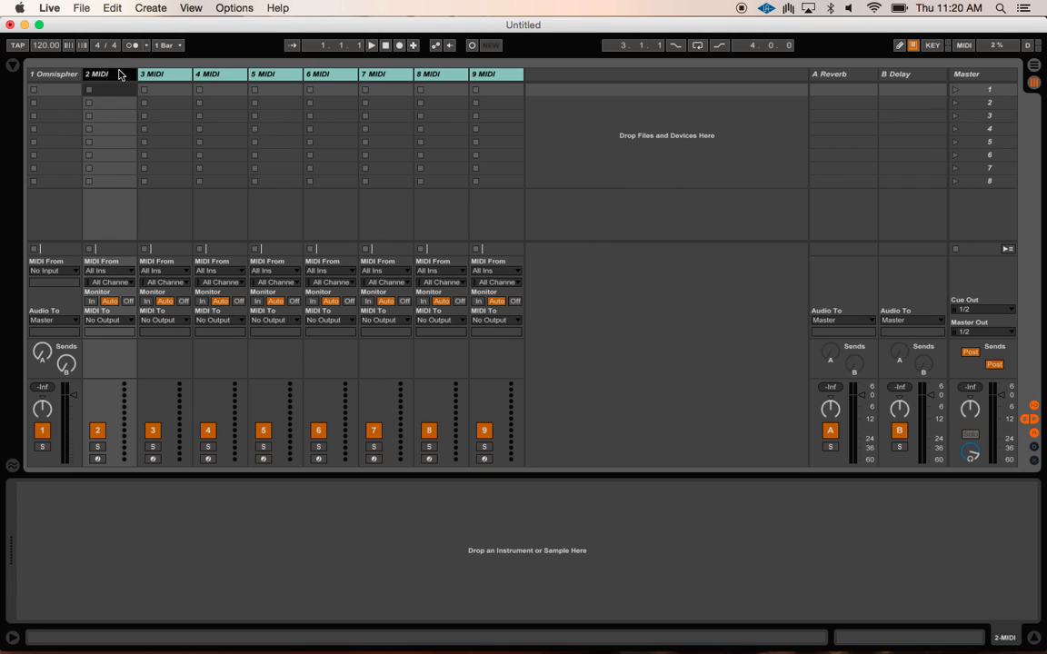
key("super+r")
type("Omn1")
key("Tab")
type("Omn")
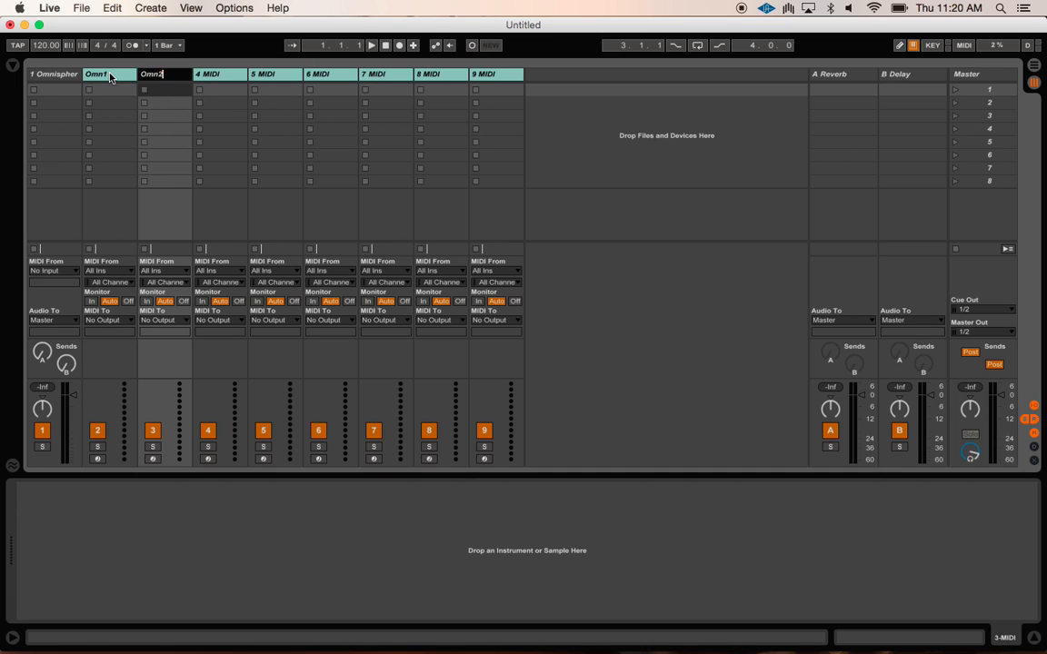
key("Tab")
type("Omn3")
key("Tab")
type("O")
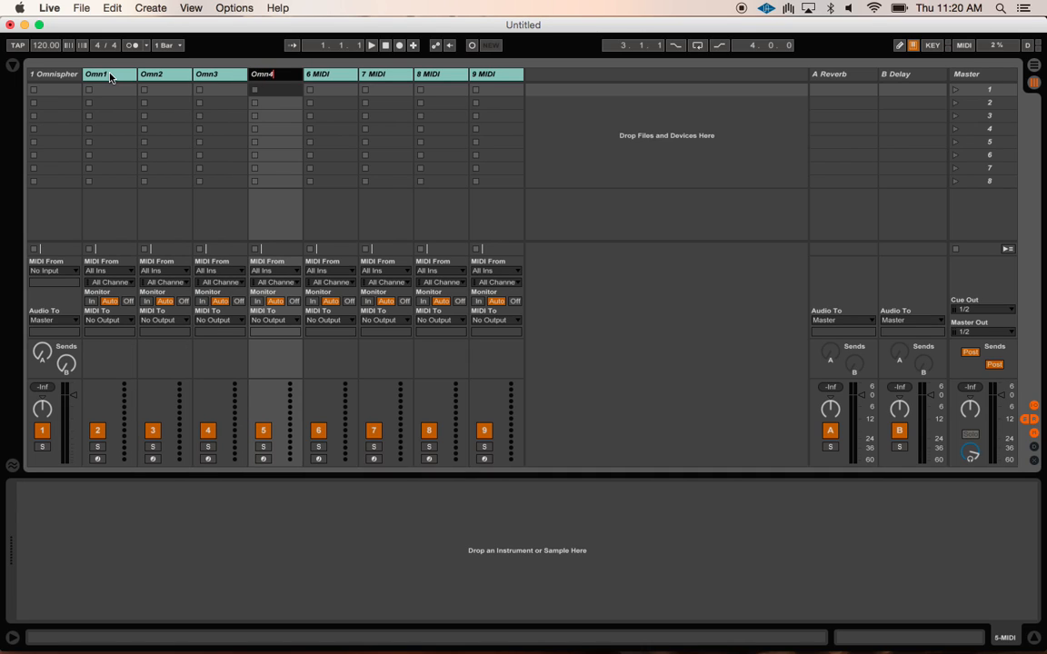
- Rename the remaining four MIDI tracks as Omn5, Omn6, Omn7 and Omn8
key("Tab")
type("Omn5")
key("Tab")
type("Omn6")
key("Tab")
type("Om")
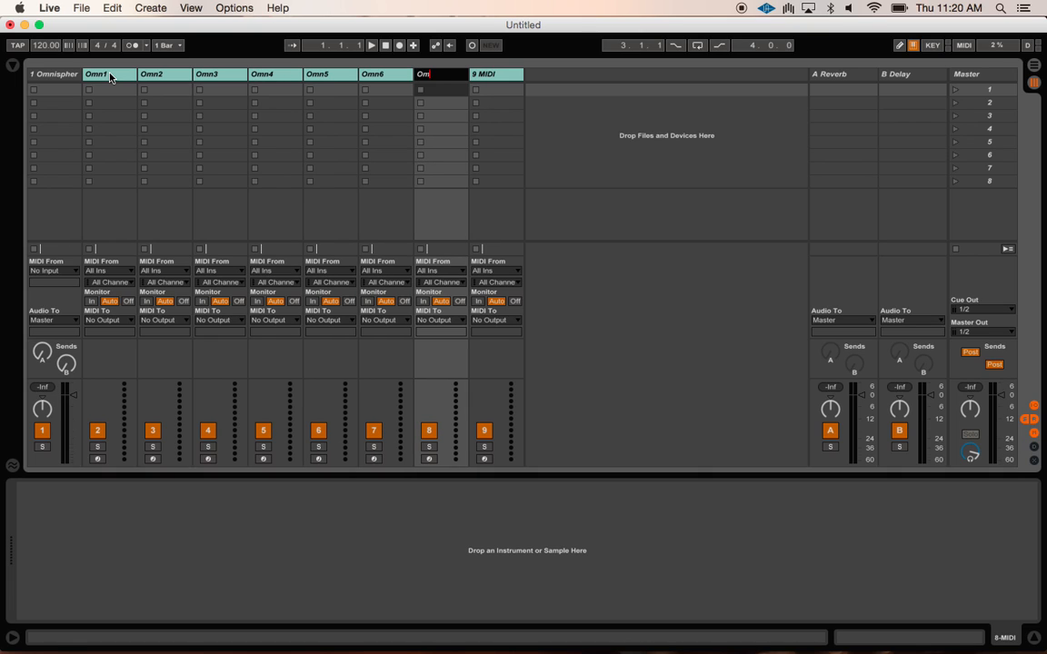
type("n7")
key("Tab")
type("O")
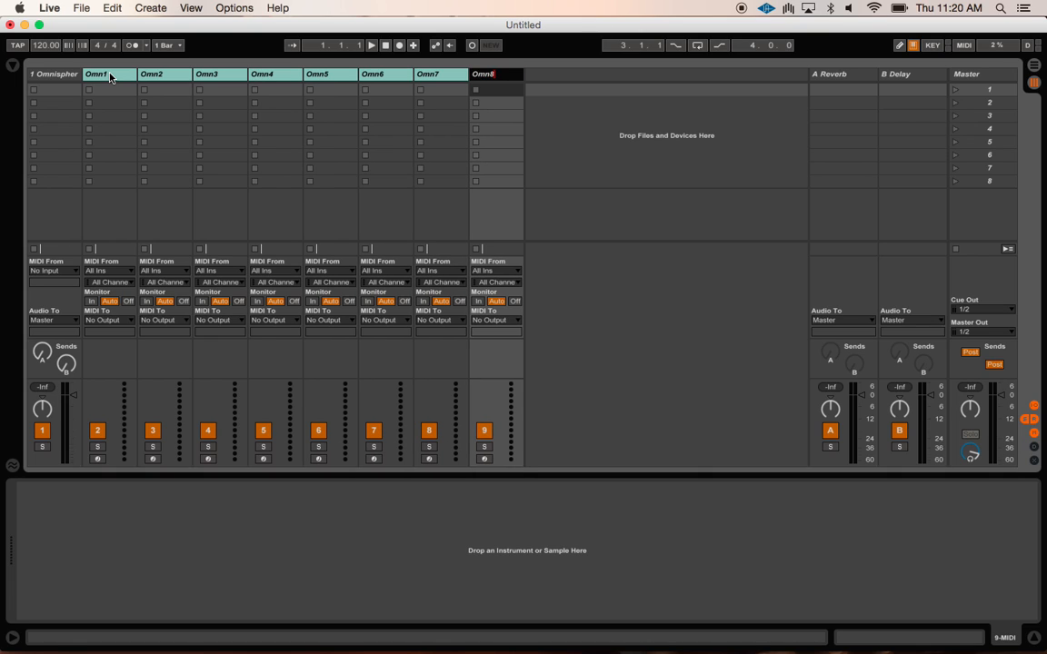
key("Tab")
- Set MIDI To on all eight tracks, Omn1 through Omn8, to 1-Omnisphere at once
left_click(105, 93)
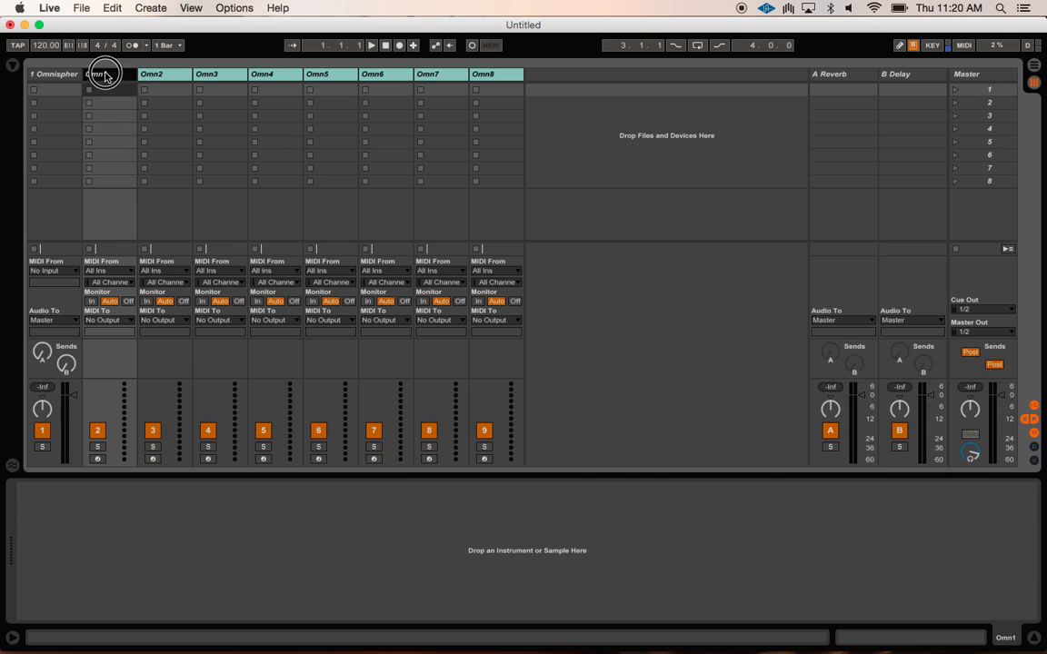
left_click(474, 87)
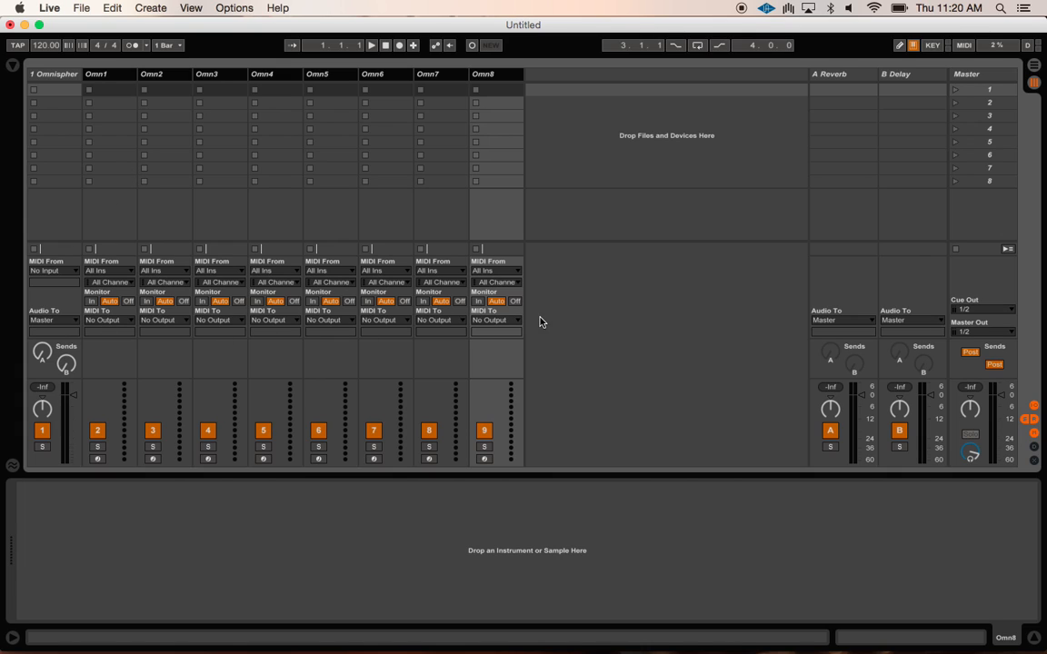
left_click(113, 320)
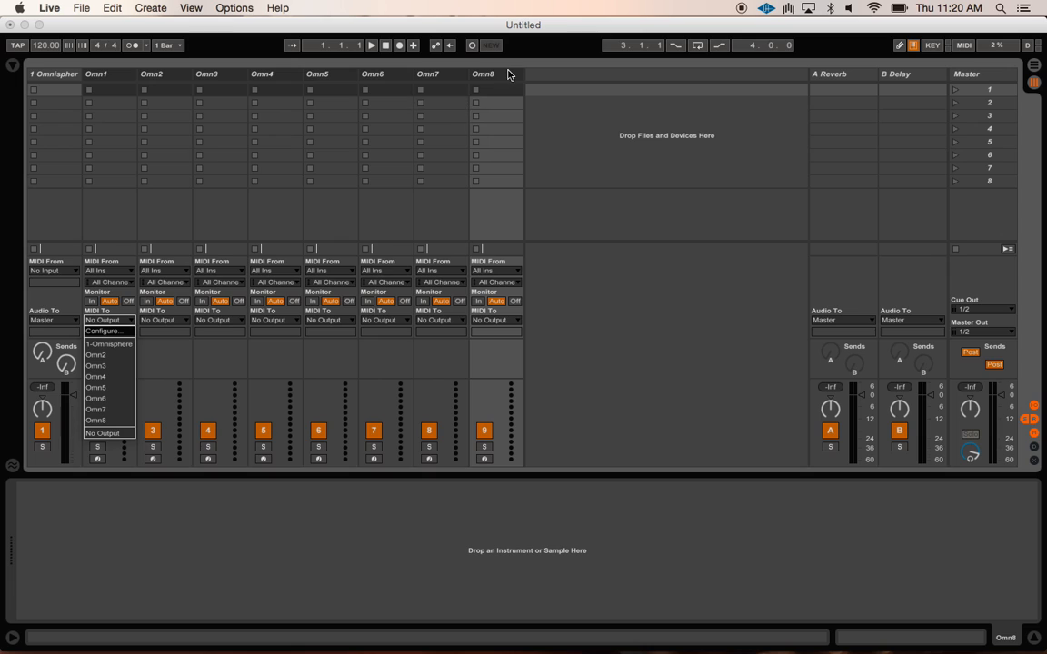
left_click(90, 344)
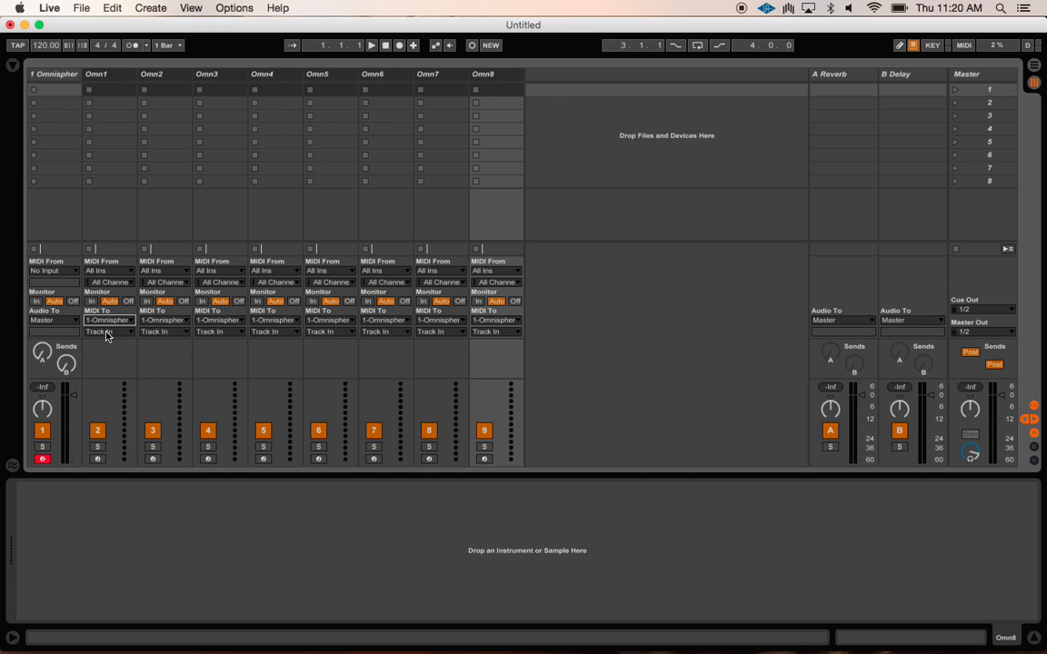
- Set the MIDI output channels of Omn1 to Omn4 to 1-Omnisphere, 2-Omnisphere, 3-Omnisphere and 4-Omnisphere respectively
left_click(59, 74)
left_click(112, 76)
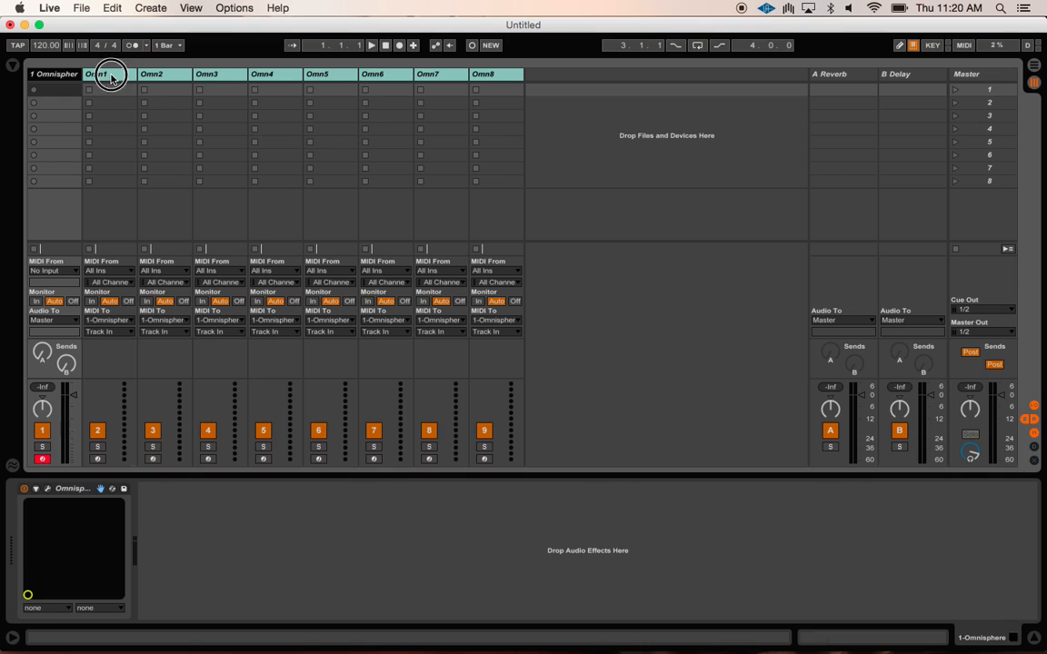
left_click(119, 333)
left_click(114, 360)
left_click(163, 332)
left_click(177, 366)
left_click(225, 333)
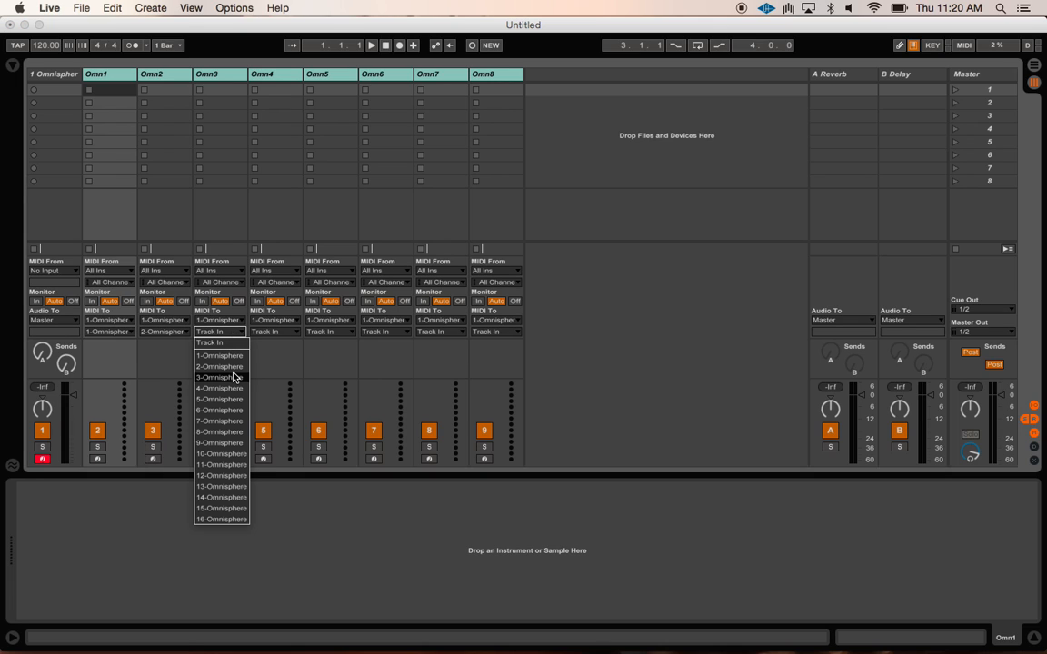
left_click(234, 376)
left_click(273, 333)
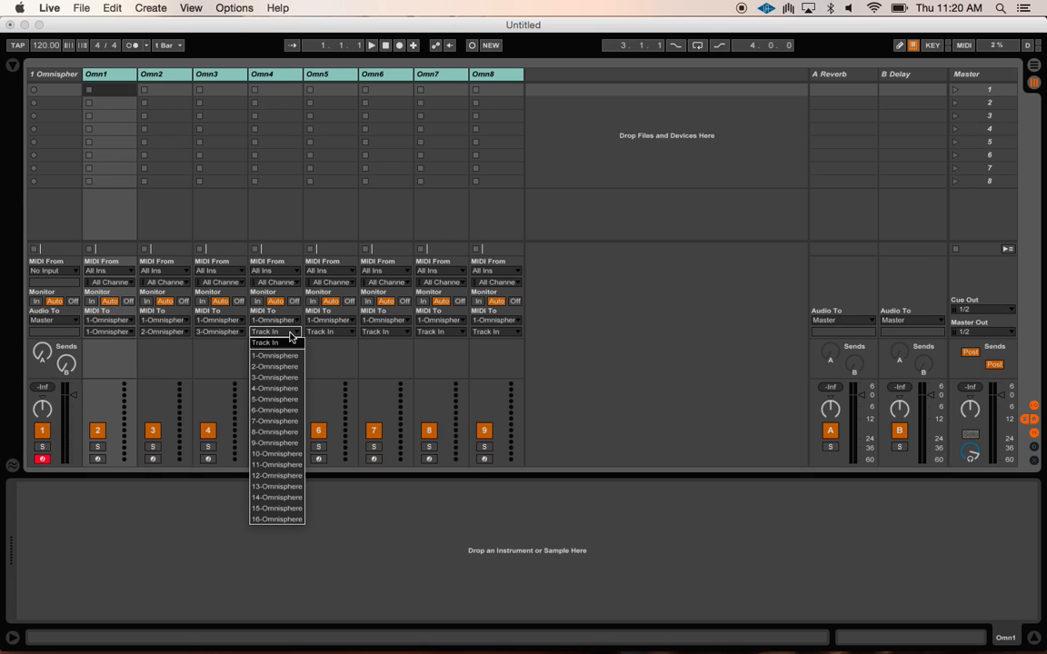
left_click(268, 387)
- Set the MIDI output channels of Omn5 to Omn8 to 5-Omnisphere, 6-Omnisphere, 7-Omnisphere and 8-Omnisphere respectively
left_click(338, 332)
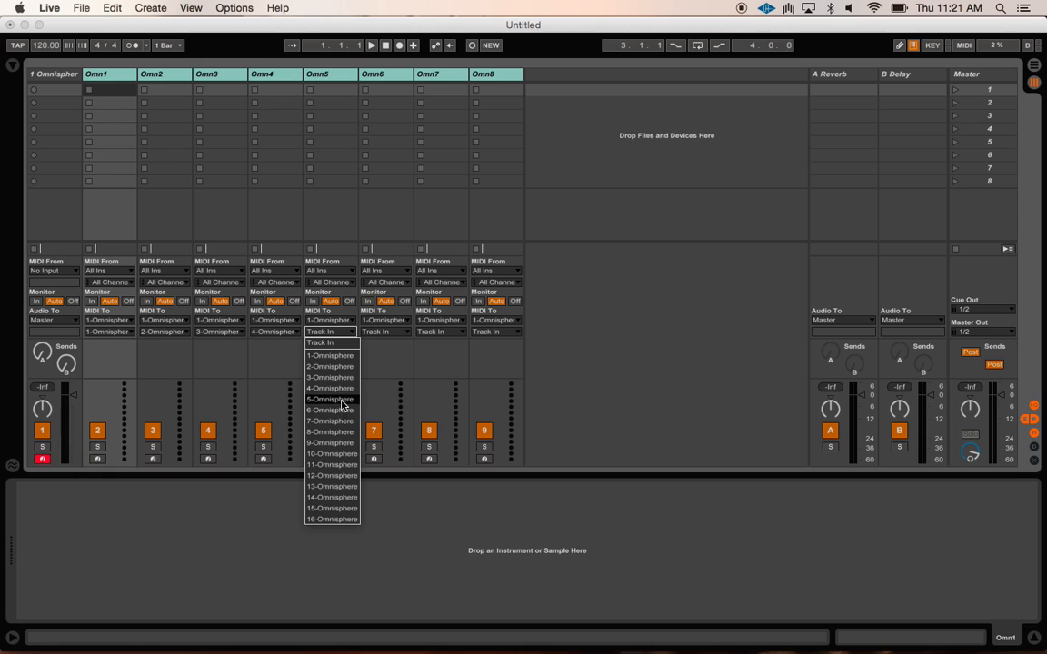
left_click(342, 398)
left_click(398, 333)
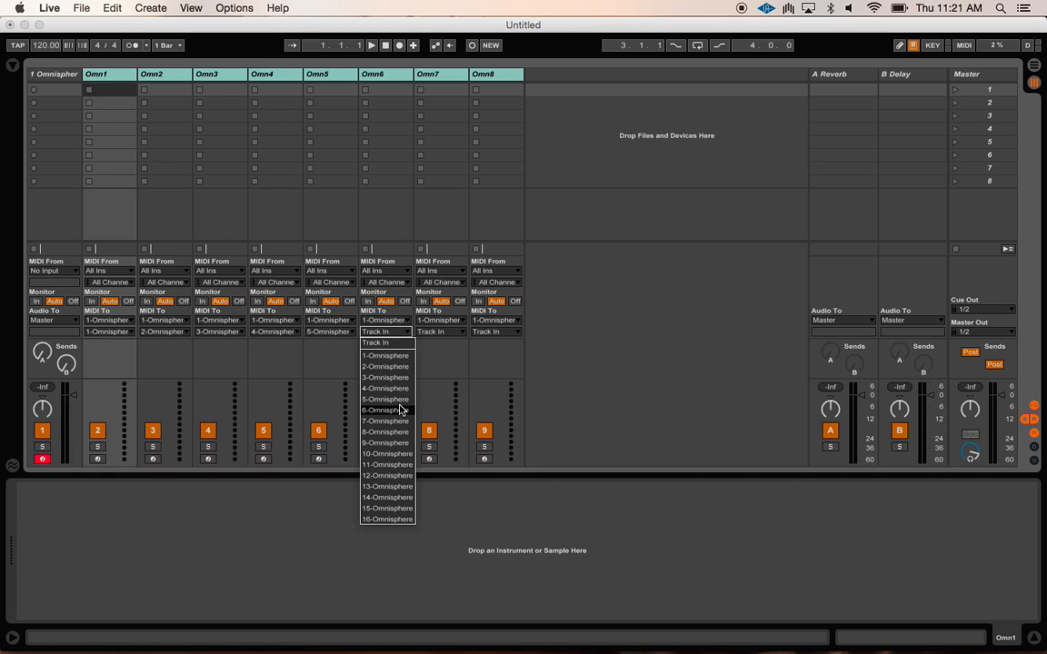
left_click(401, 408)
left_click(445, 334)
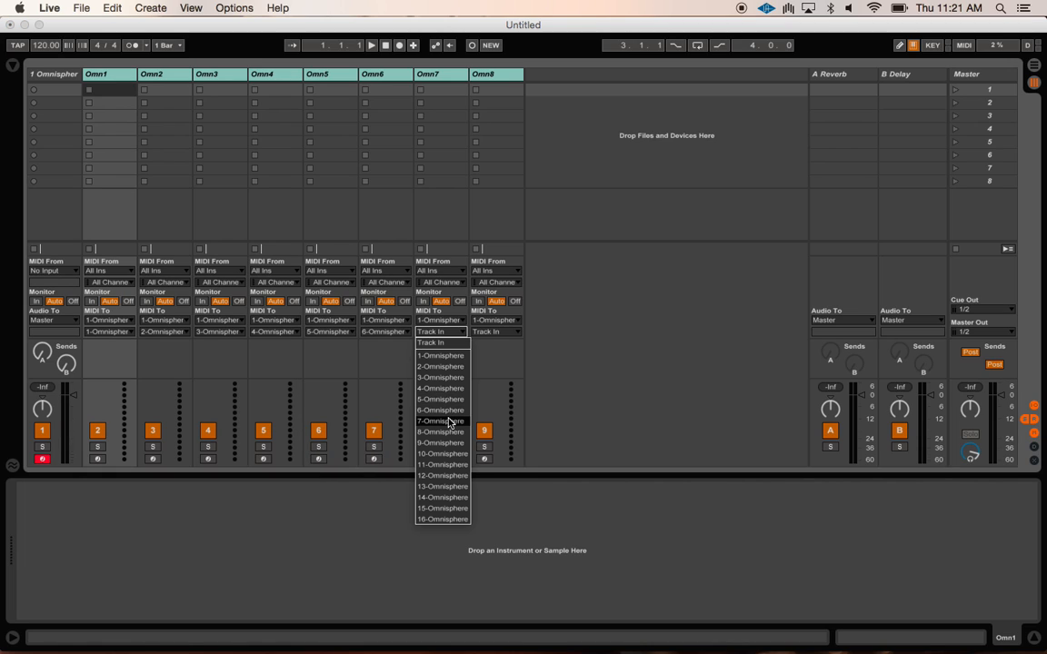
left_click(450, 419)
left_click(513, 334)
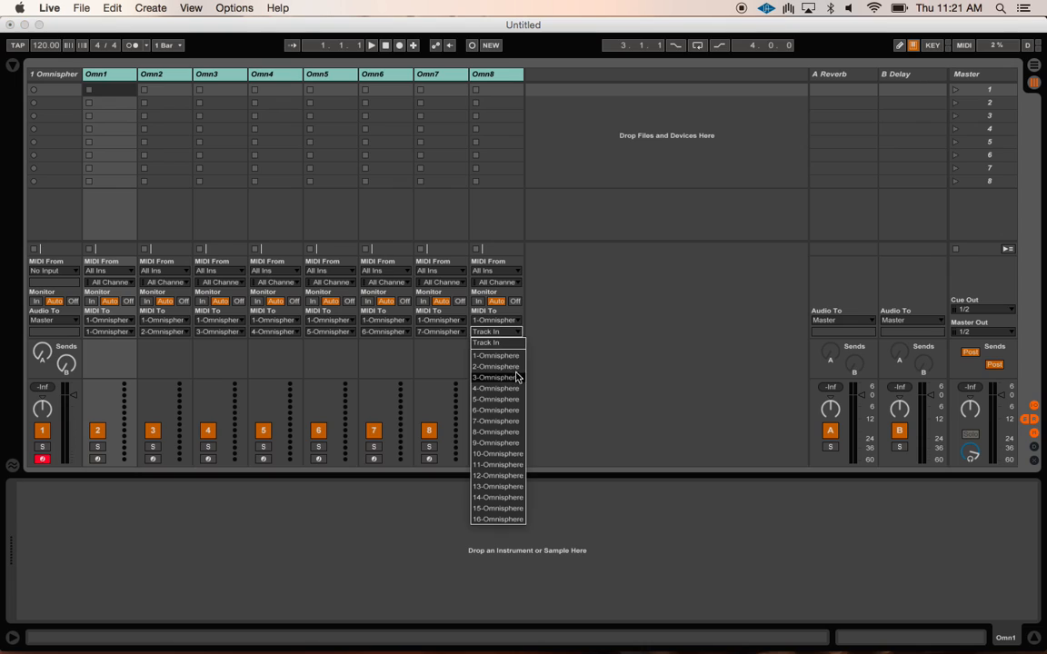
left_click(511, 431)
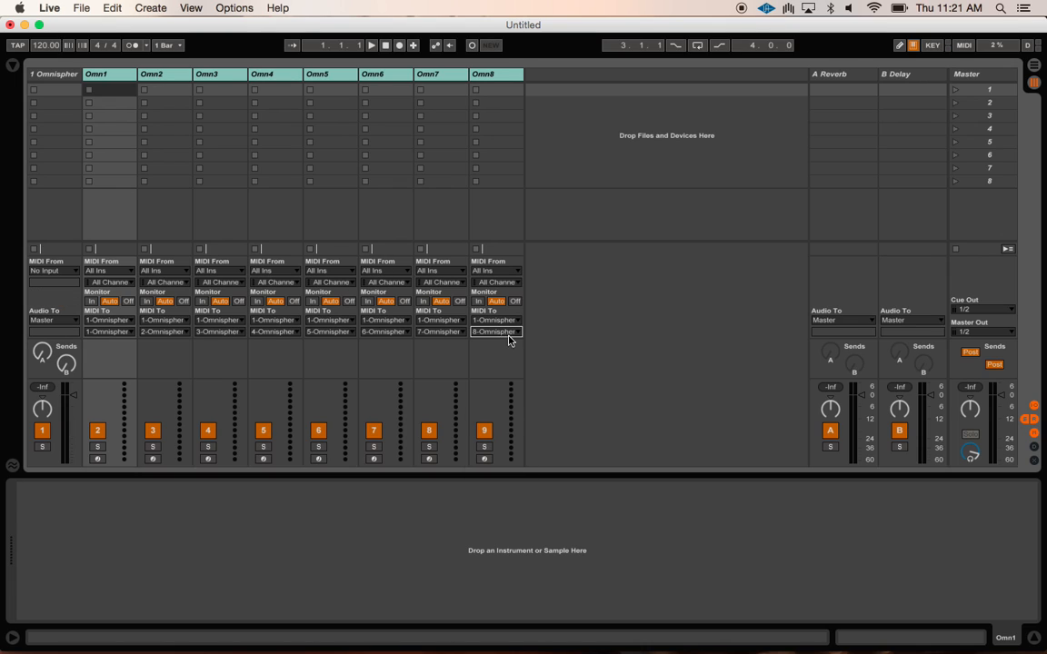
left_click(502, 332)
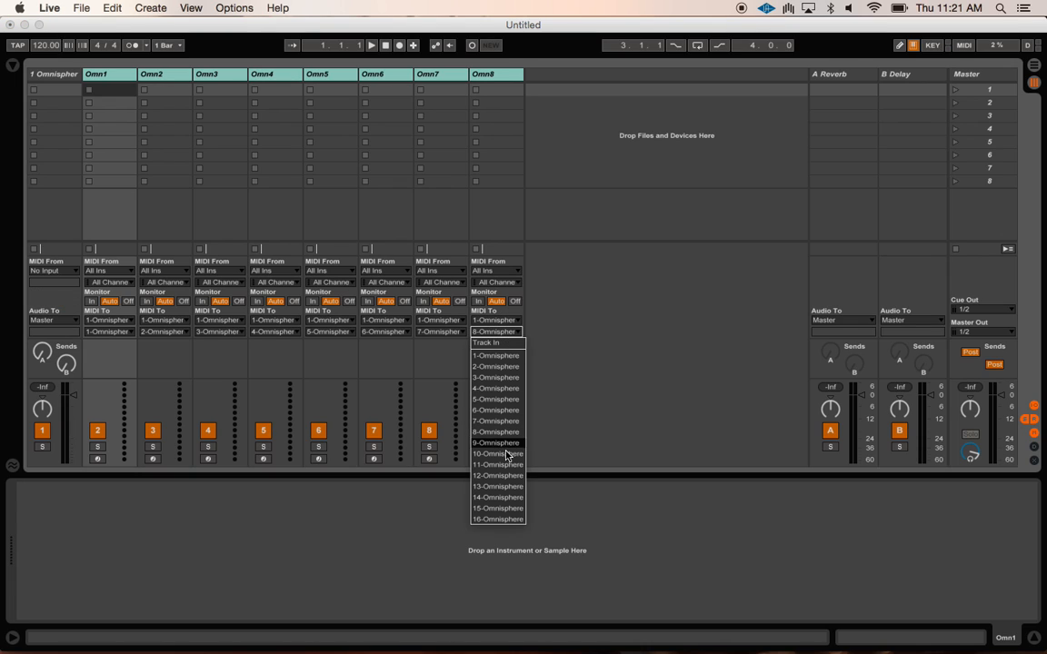
left_click(411, 368)
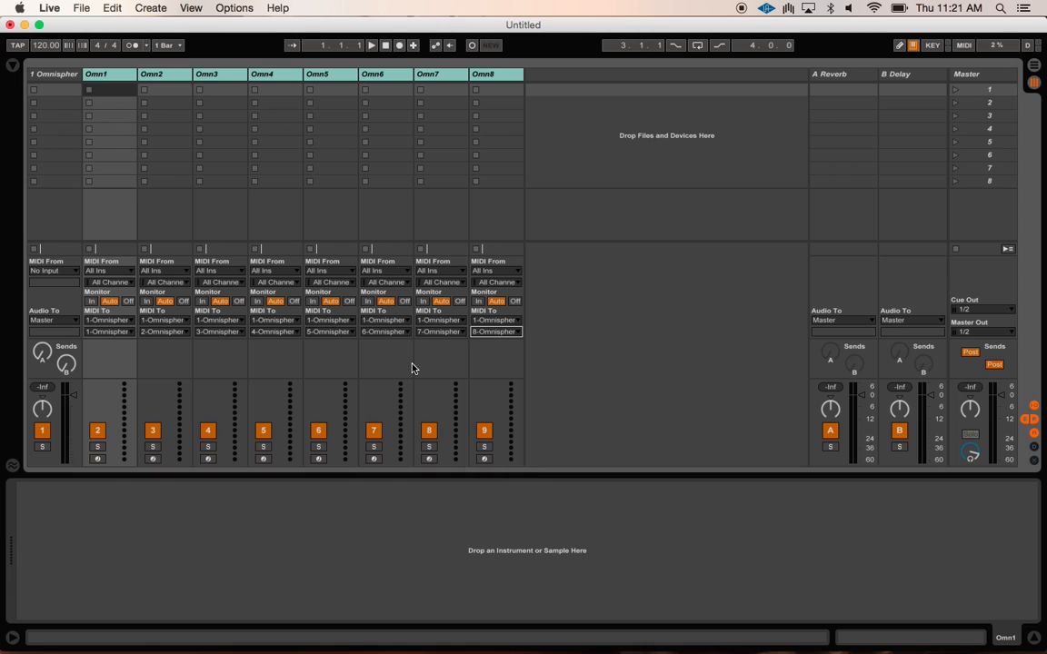
- Arm the Omn1 track for recording and turn down the system volume
left_click(50, 75)
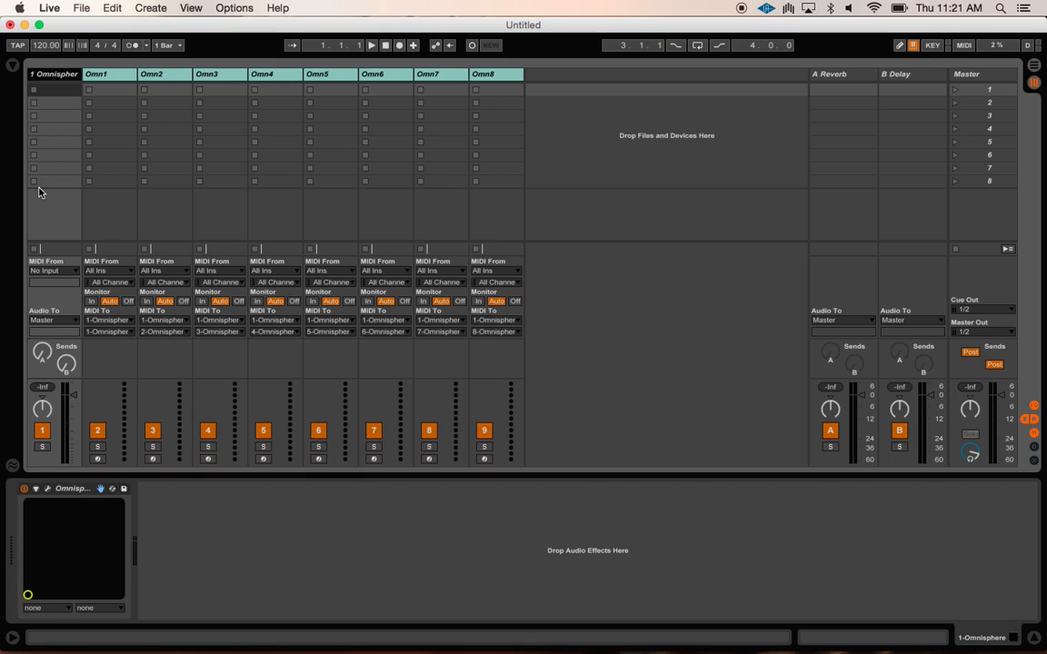
left_click(98, 459)
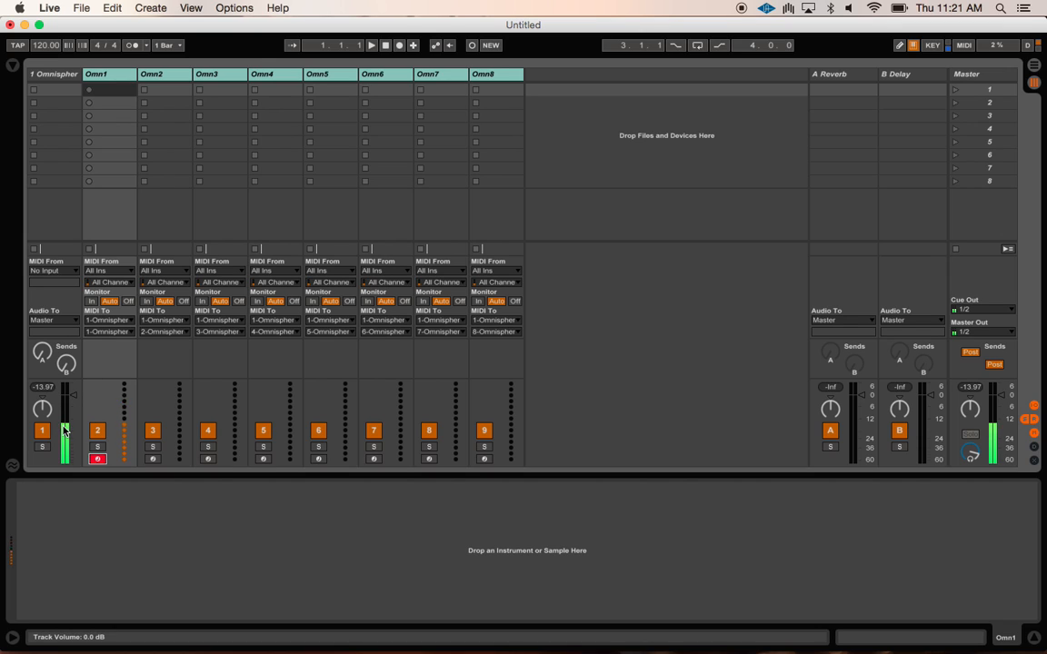
key("XF86AudioLowerVolume")
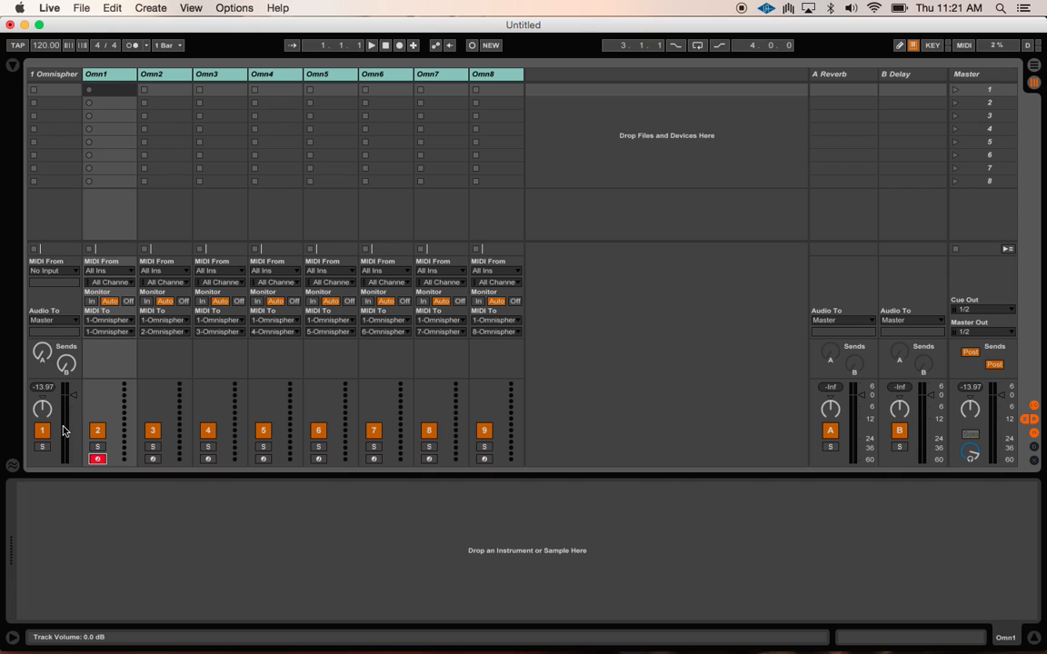
key("XF86AudioLowerVolume")
key("XF86AudioMute")
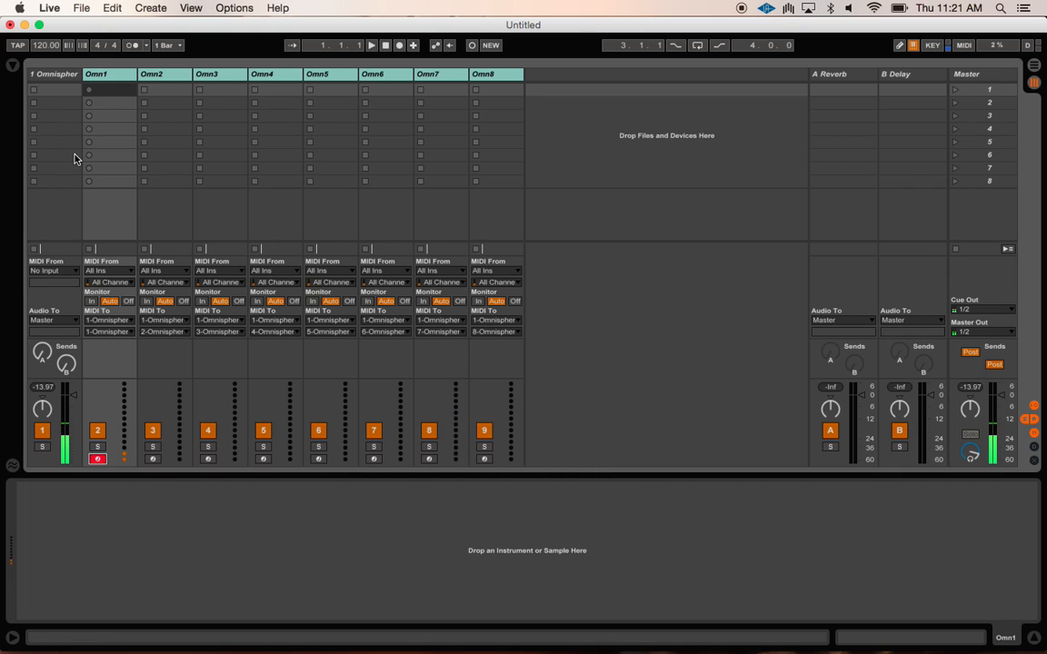
- Check part 1's level in the Omnisphere multi mixer while playing through Omn1, and close the plug-in window
left_click(40, 73)
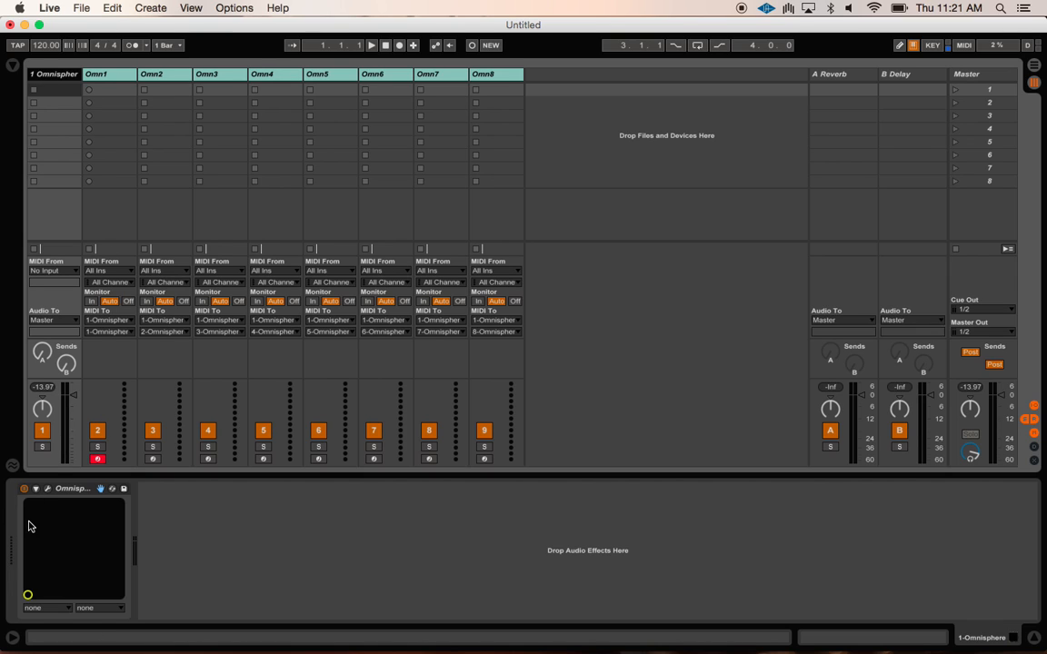
left_click(47, 489)
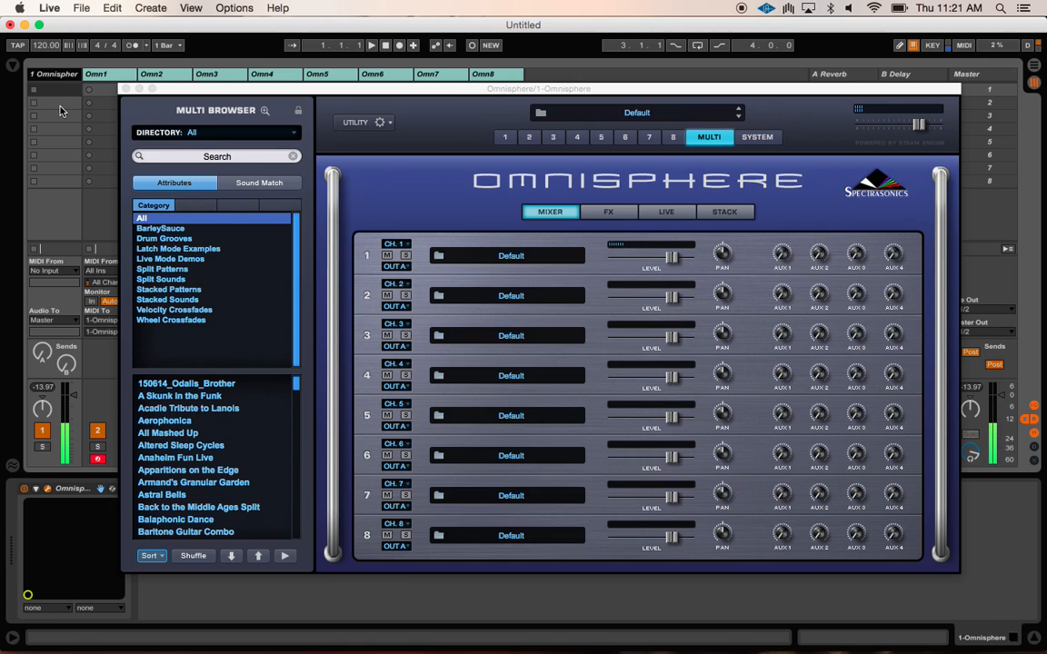
left_click(125, 90)
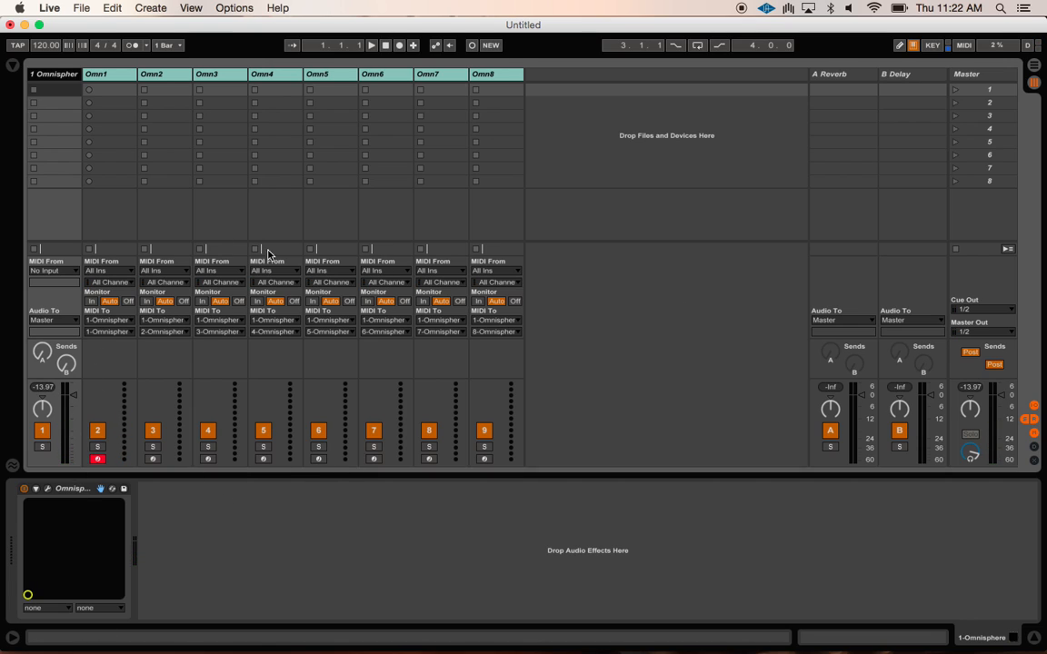
- Reopen the Omnisphere window and examine part 1's patch page and the Multi view's FX, Live and Mixer pages
left_click(87, 73)
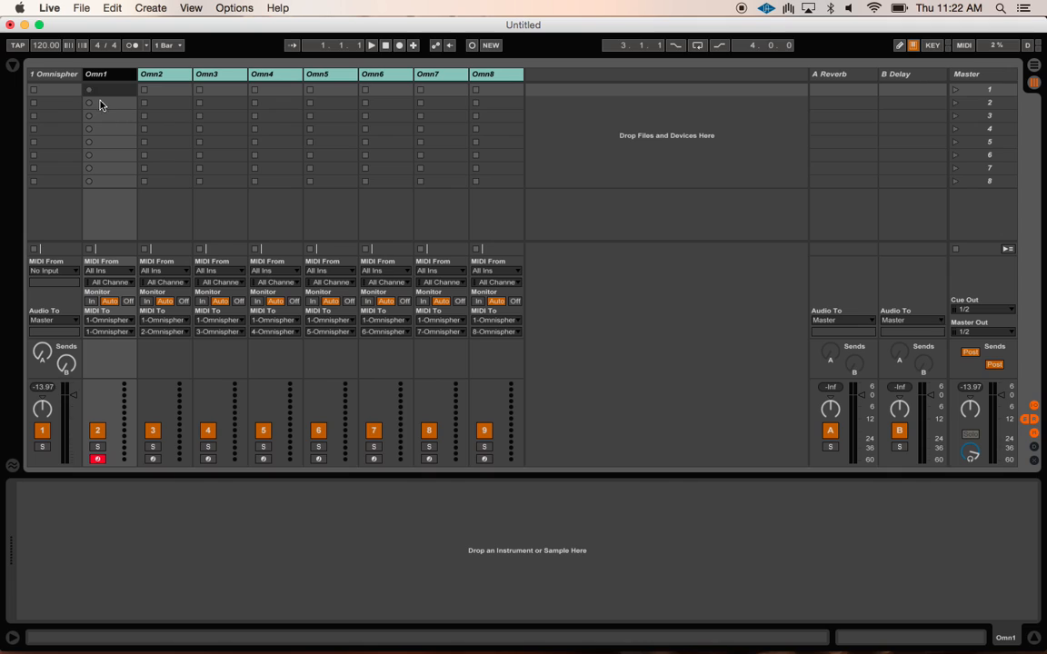
left_click(52, 78)
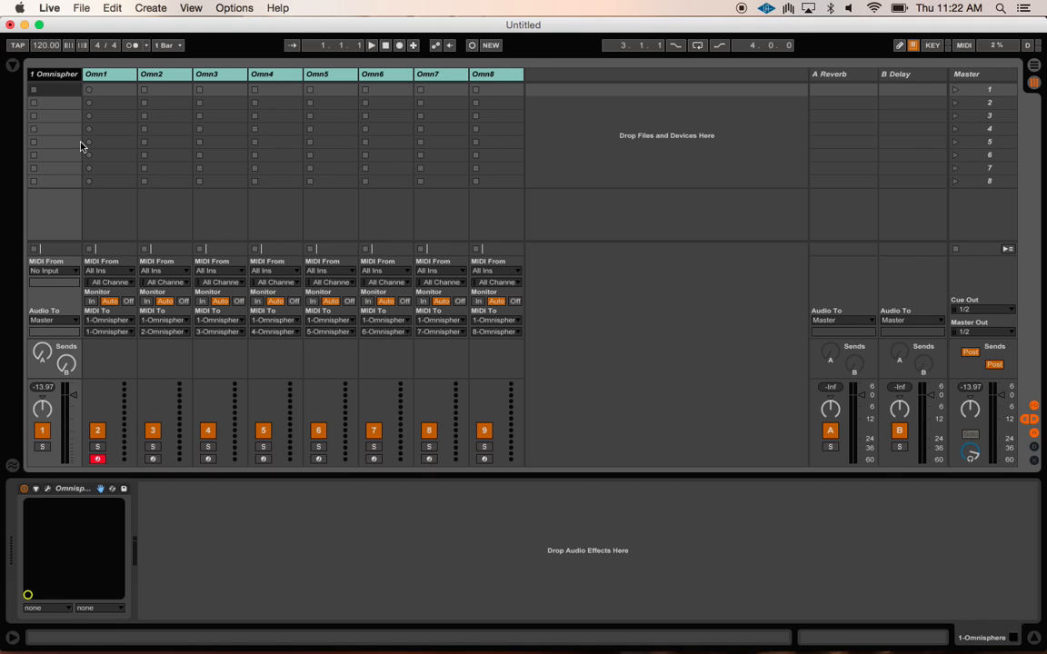
left_click(49, 490)
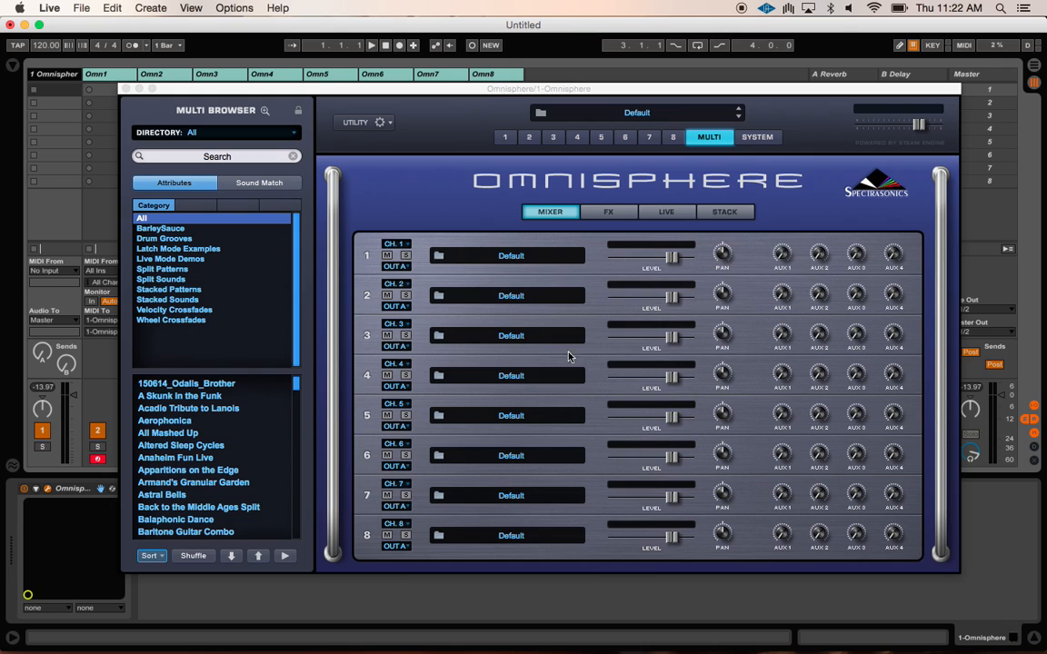
left_click(505, 137)
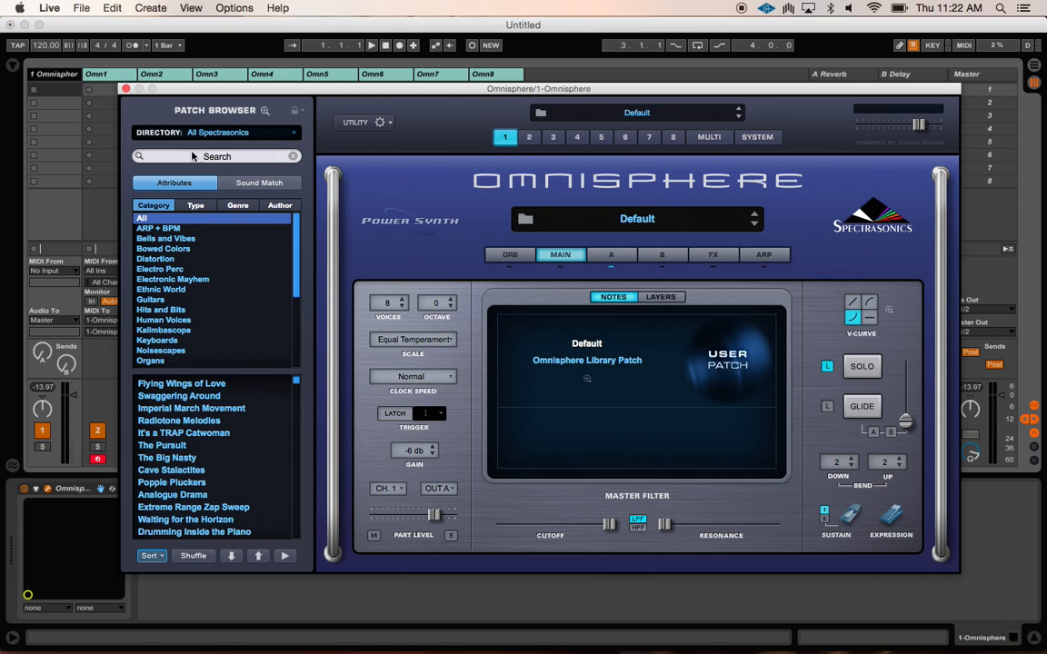
left_click(705, 141)
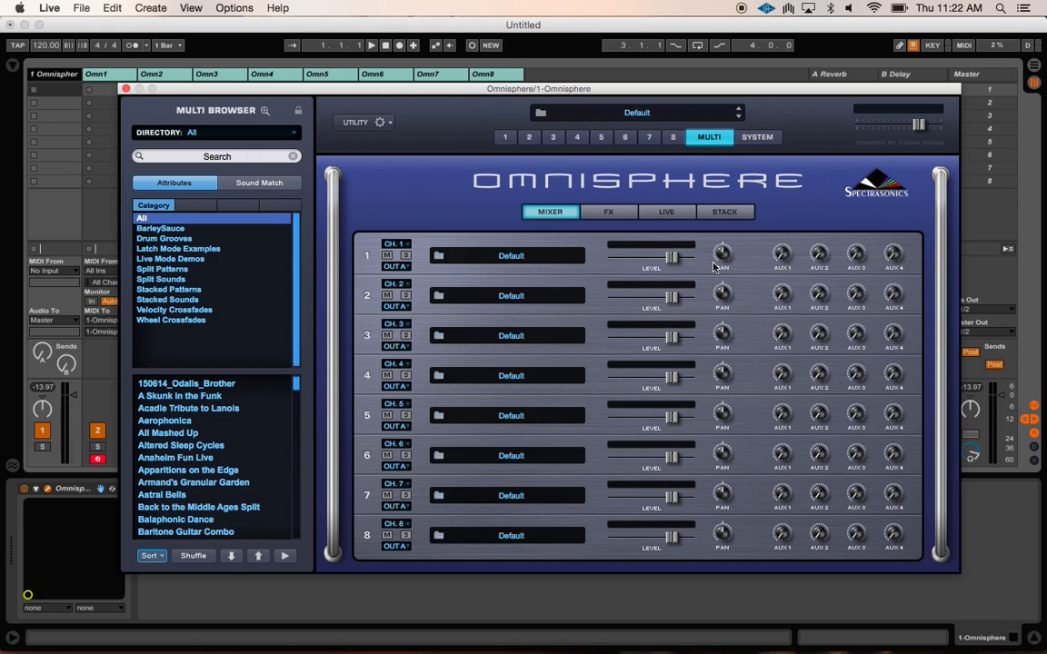
left_click(610, 215)
left_click(666, 212)
left_click(544, 215)
- Set the audio outputs of Omnisphere parts 1 to 4 to OUT B, OUT C, OUT D and OUT E respectively
left_click(403, 271)
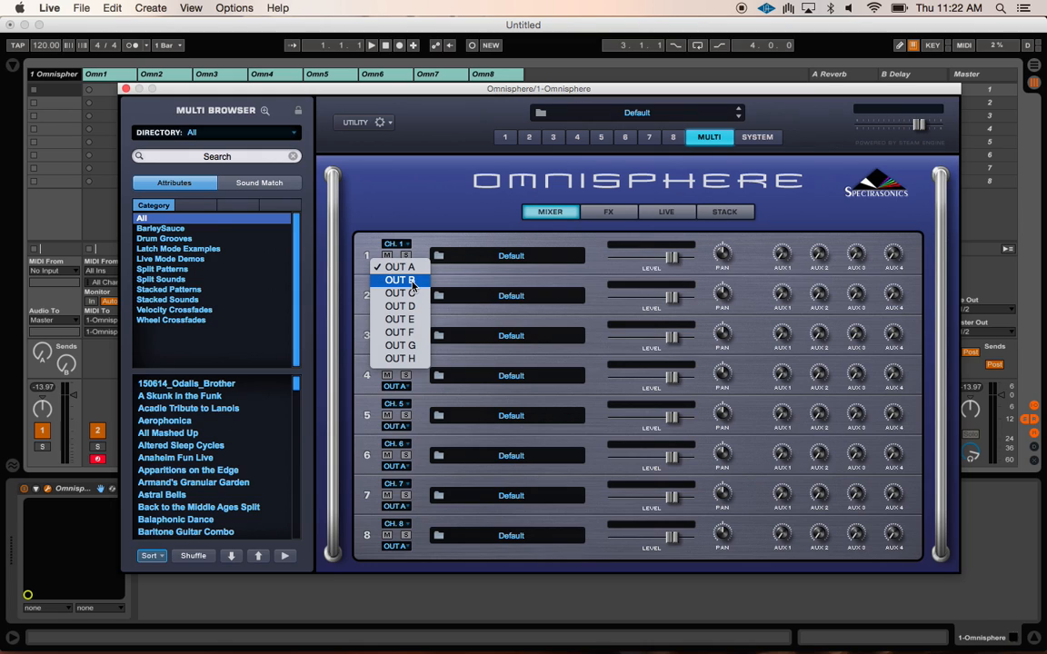
left_click(411, 282)
left_click(395, 308)
left_click(410, 334)
left_click(409, 350)
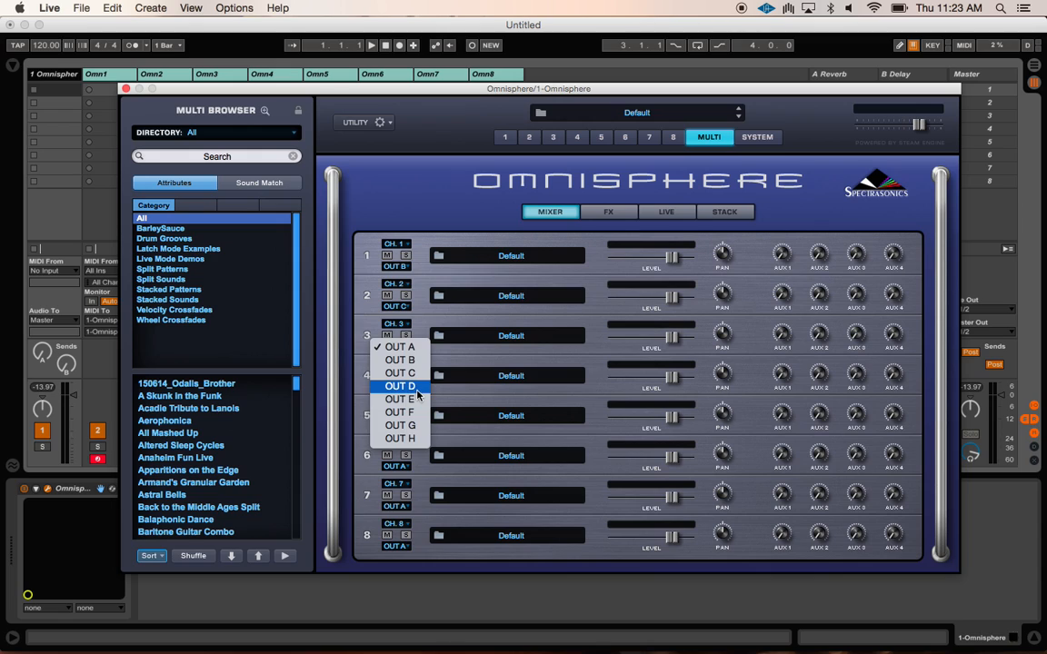
left_click(406, 386)
left_click(407, 386)
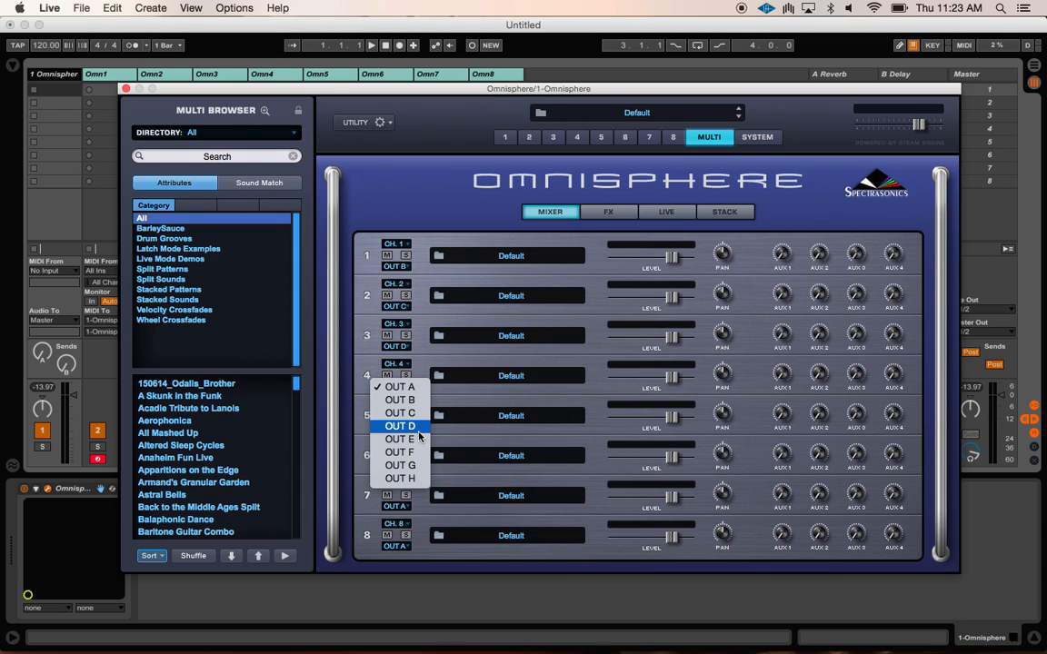
left_click(416, 440)
- Set the audio outputs of Omnisphere parts 5, 6 and 7 to OUT F, OUT G and OUT H respectively
left_click(400, 426)
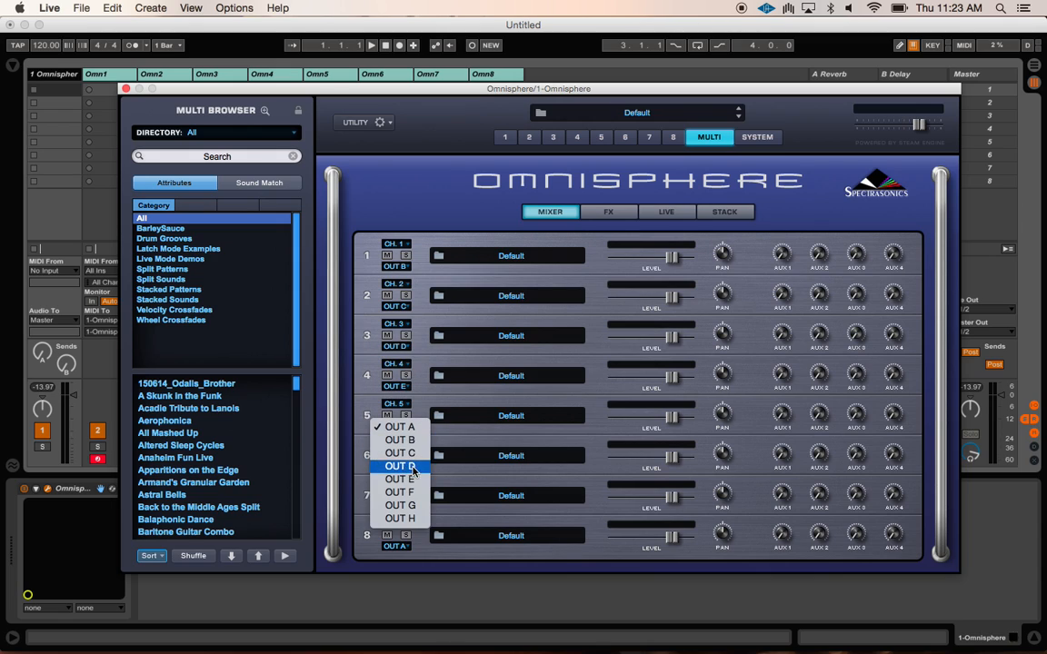
left_click(421, 495)
left_click(400, 466)
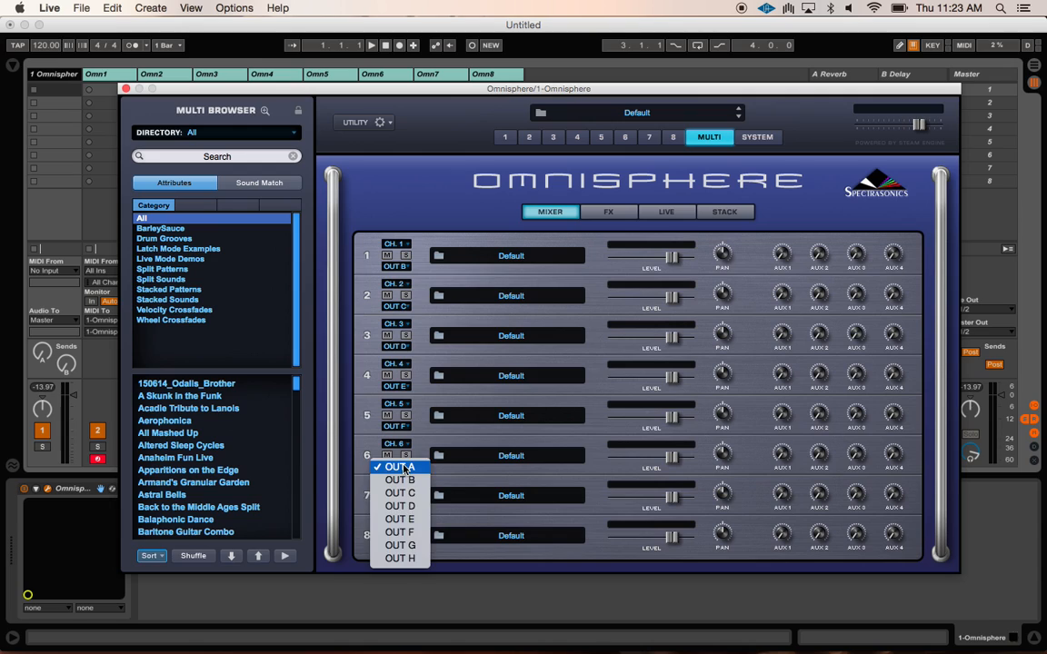
left_click(419, 548)
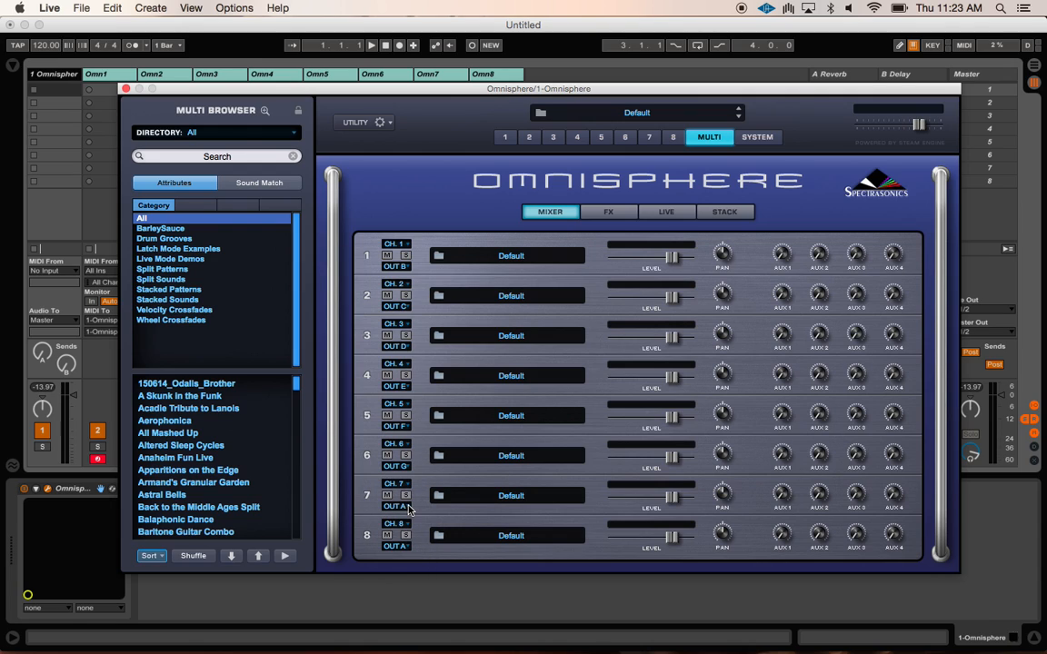
left_click(398, 506)
left_click(399, 598)
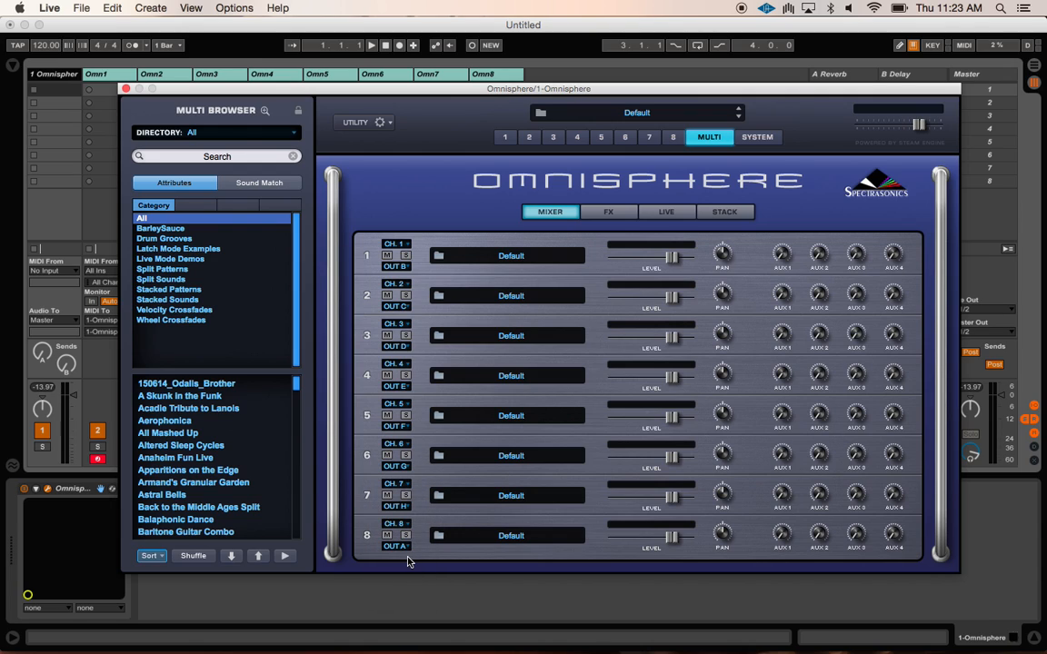
- Set the audio outputs of Omnisphere parts 1, 2 and 3 to OUT A, OUT B and OUT C respectively
left_click(400, 267)
left_click(397, 252)
left_click(397, 307)
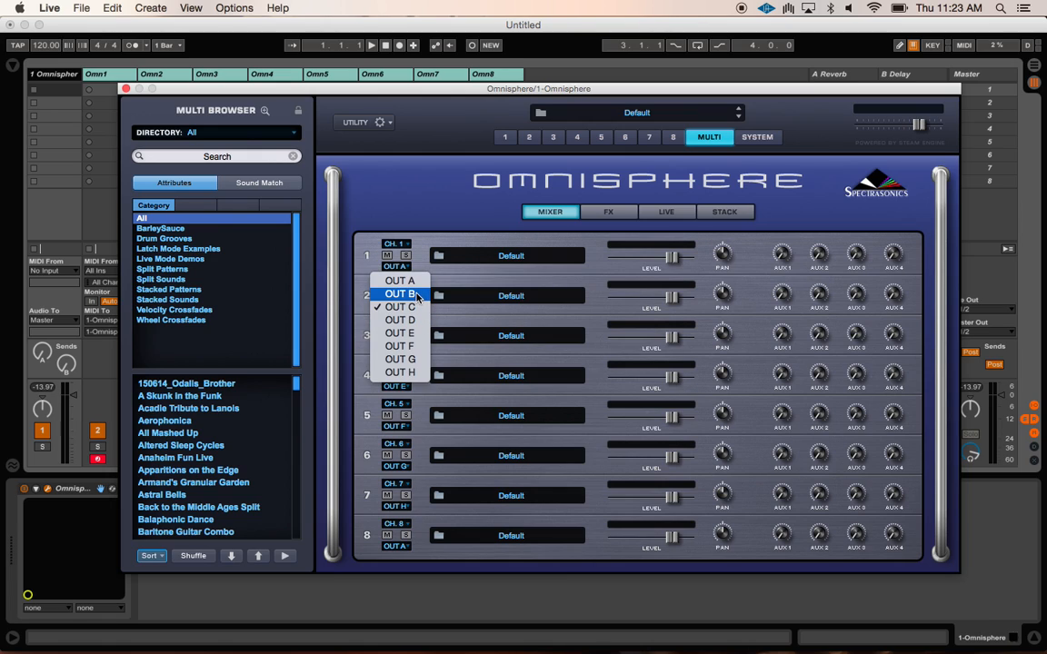
left_click(416, 295)
left_click(397, 346)
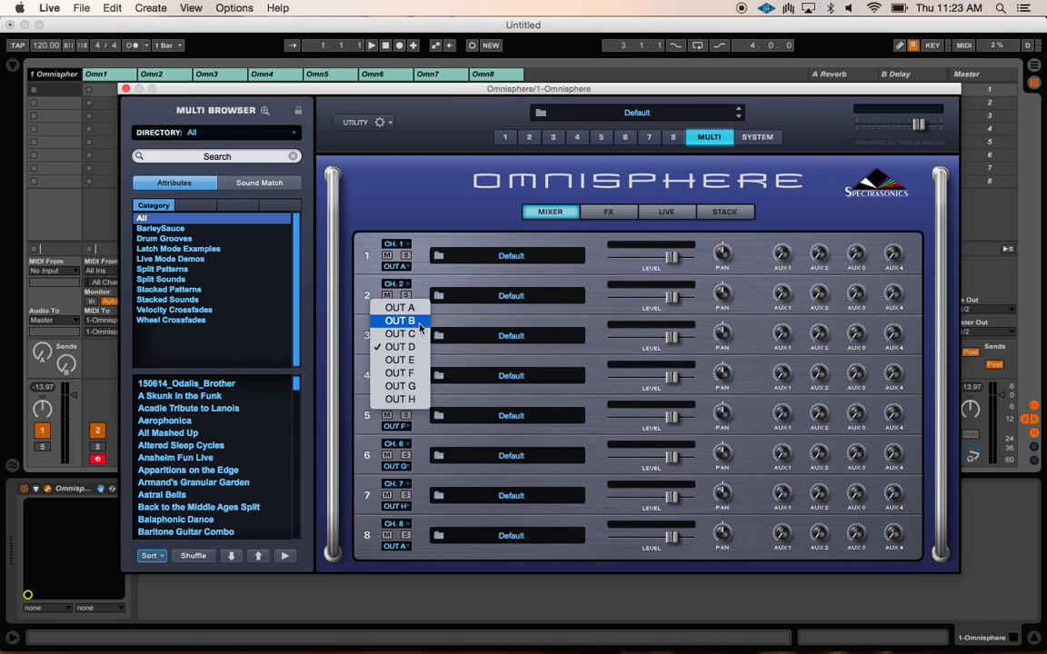
left_click(401, 333)
- Set the audio output of Omnisphere part 4 to OUT D and that of part 5 to OUT E
left_click(399, 426)
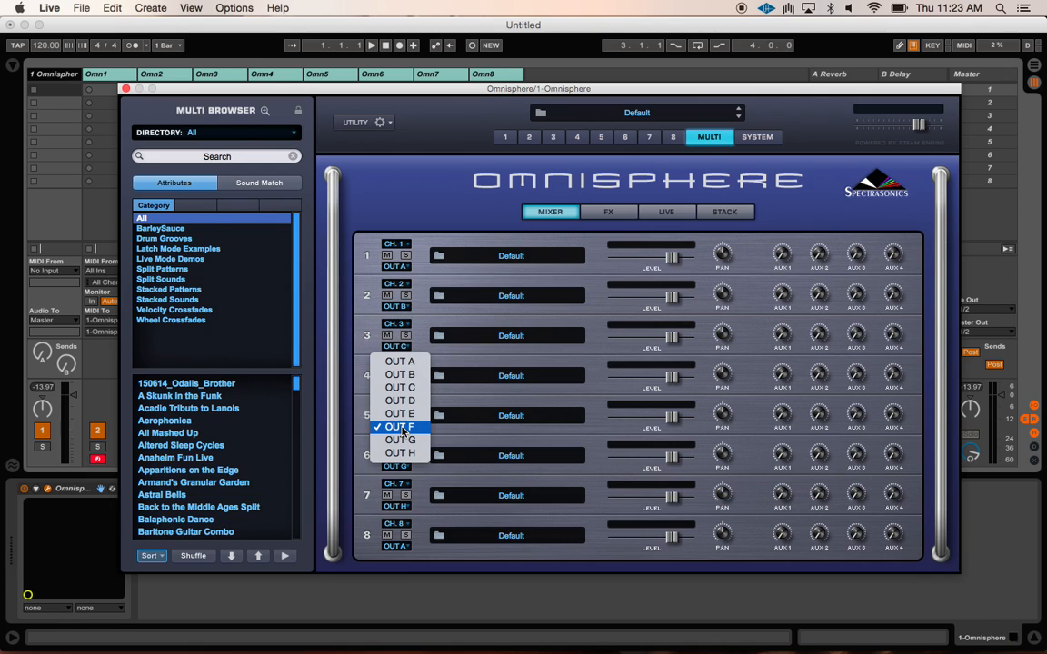
left_click(400, 401)
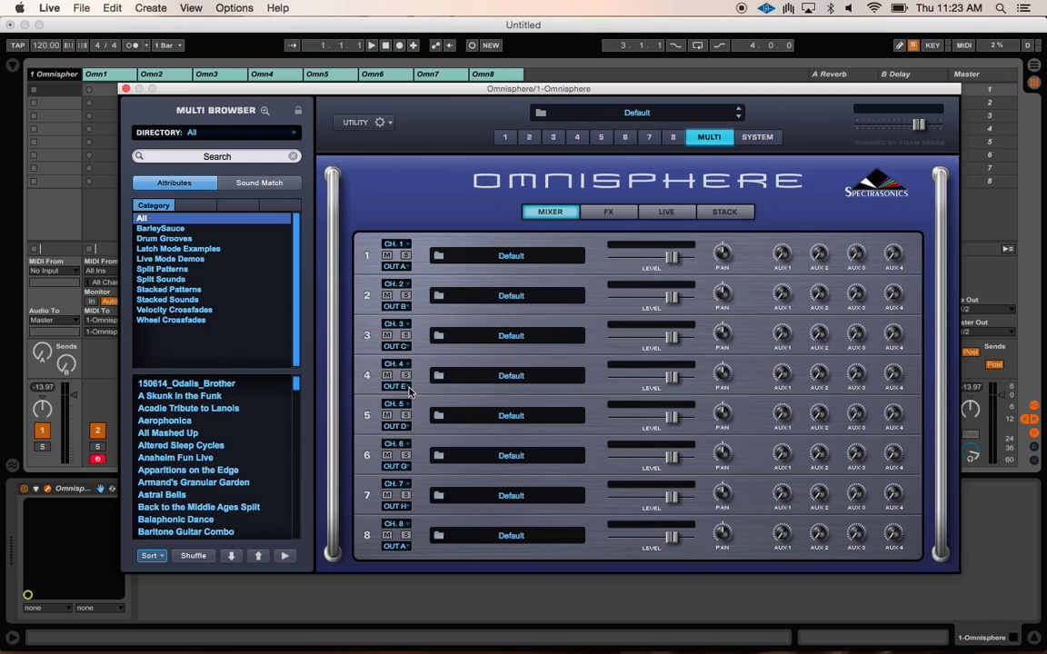
left_click(400, 386)
left_click(394, 370)
left_click(400, 426)
left_click(398, 439)
- Set the audio outputs of Omnisphere parts 6, 7 and 8 to OUT F, OUT G and OUT H respectively
left_click(396, 466)
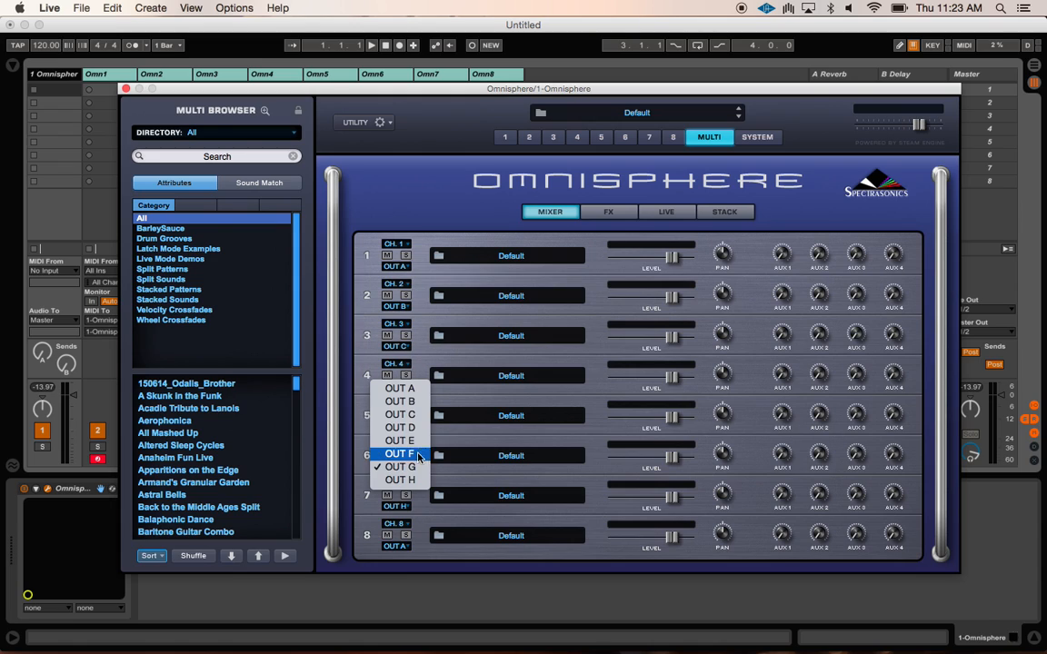
left_click(420, 454)
left_click(395, 506)
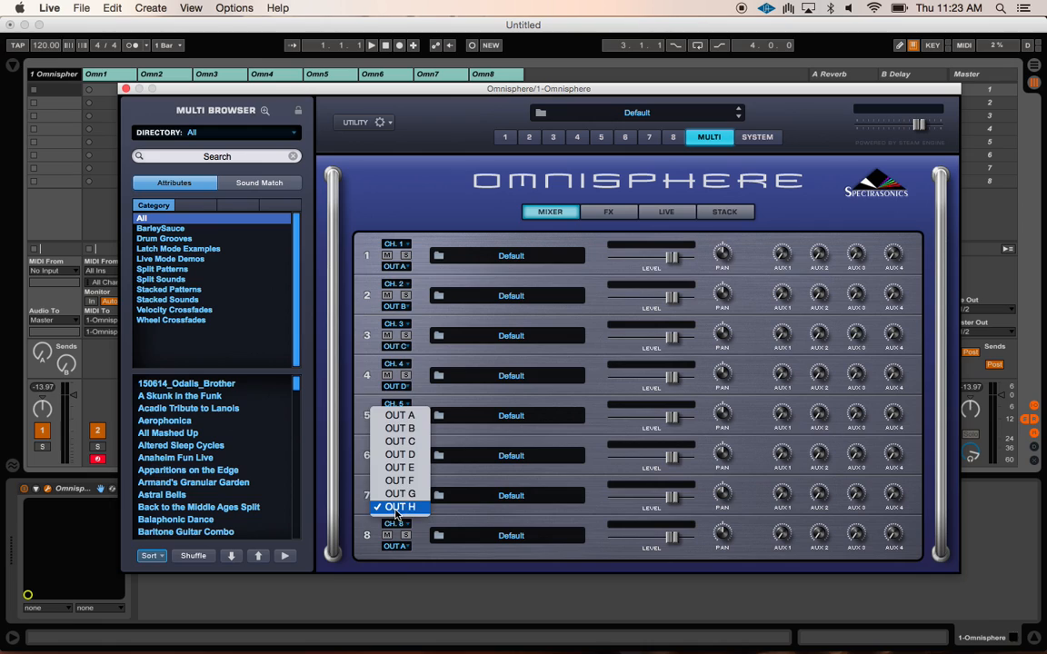
left_click(400, 494)
left_click(397, 546)
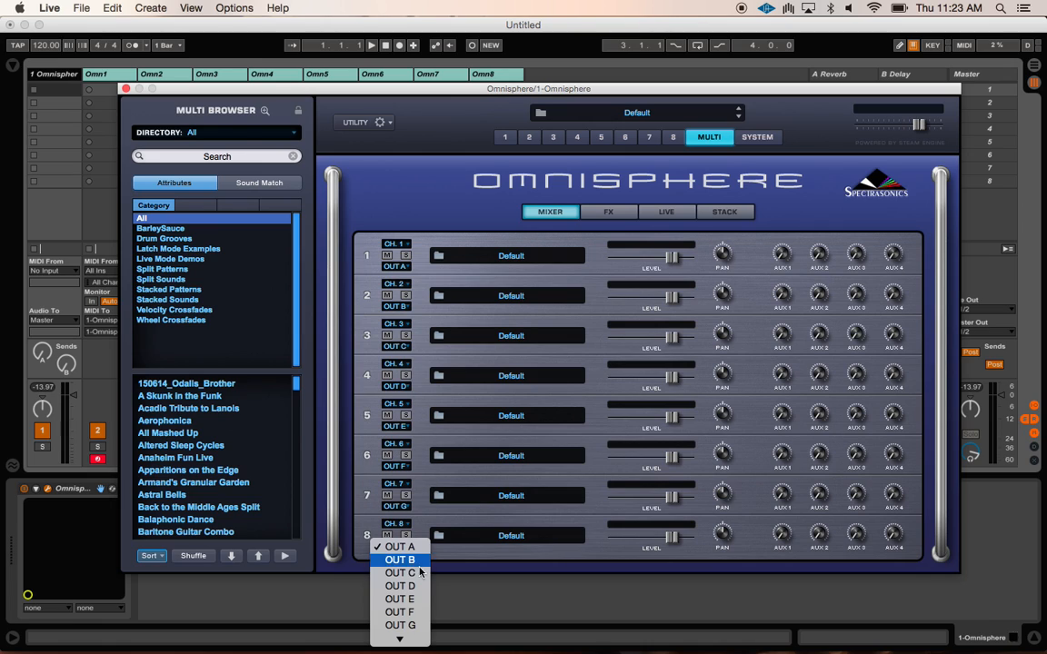
left_click(400, 637)
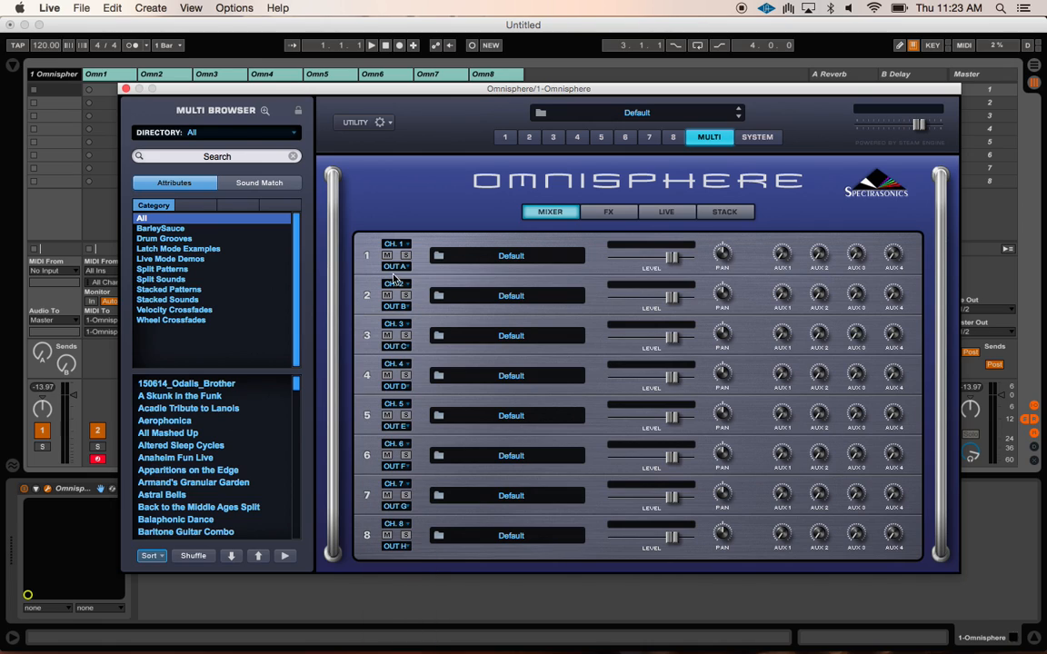
- Move the Omnisphere window clear of the first tracks and arm Omn2 for recording
mouse_move(213, 88)
left_mouse_down()
mouse_move(517, 103)
mouse_move(473, 226)
mouse_move(430, 34)
mouse_move(373, 35)
mouse_move(344, 93)
mouse_move(300, 73)
mouse_move(208, 77)
left_mouse_up()
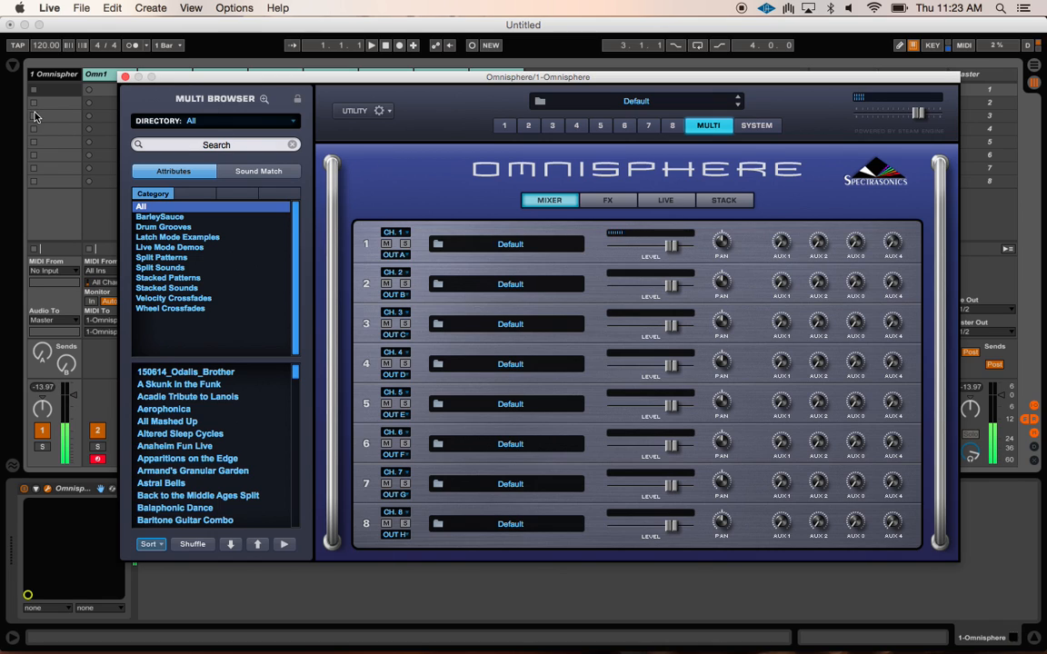
left_click_drag(192, 76, 398, 101)
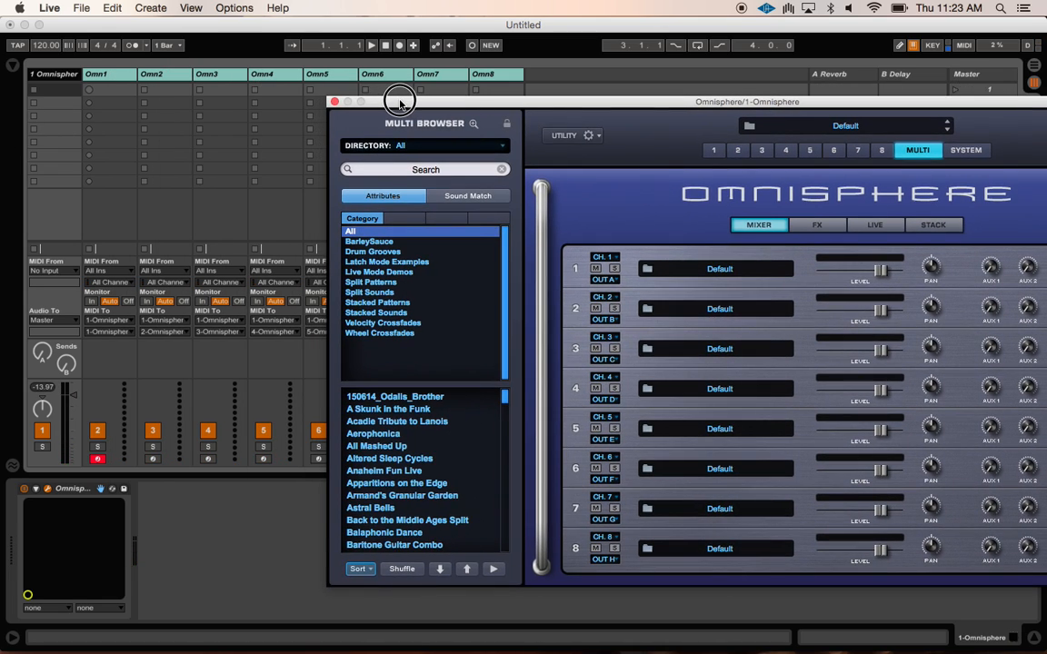
left_click(153, 459)
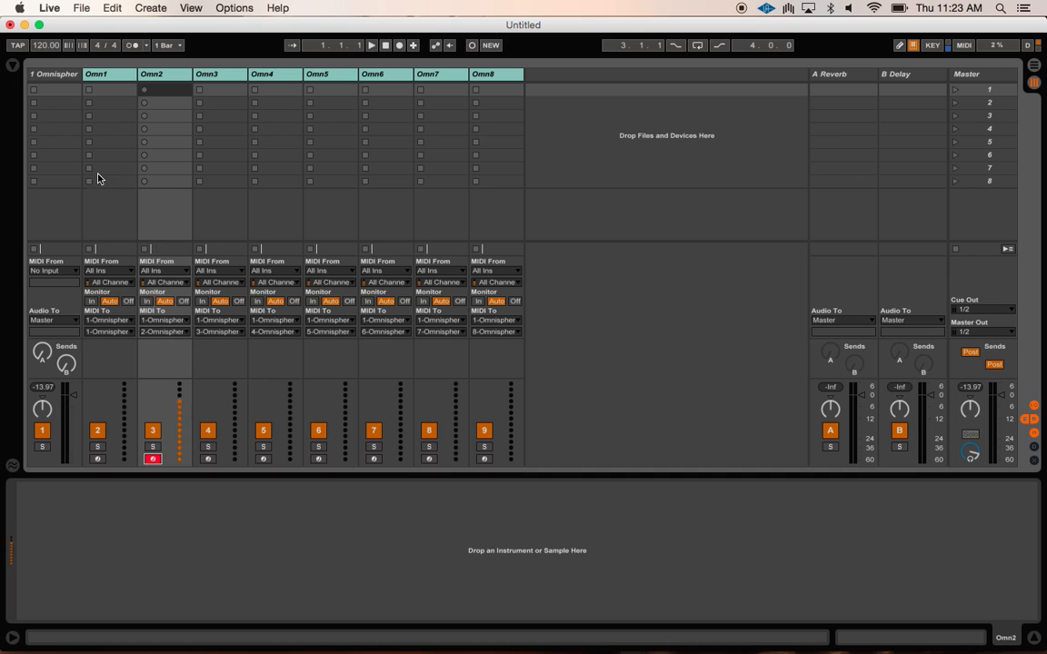
- Load the House Piano Brite patch from the Keyboards category into Omnisphere part 2 and return to the multi mixer
left_click(57, 77)
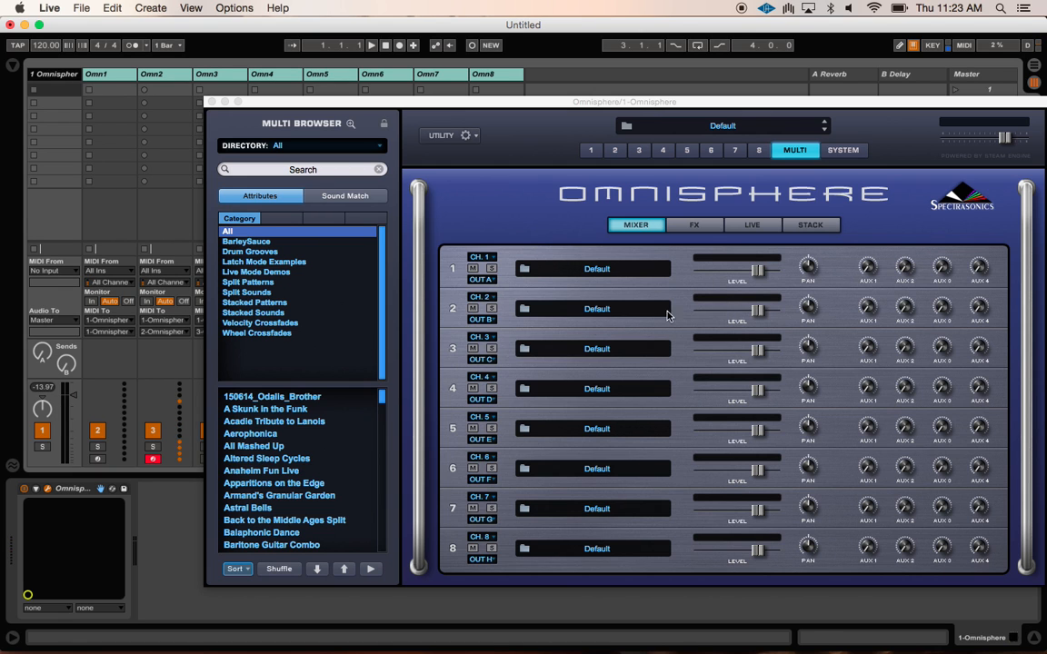
left_click(545, 281)
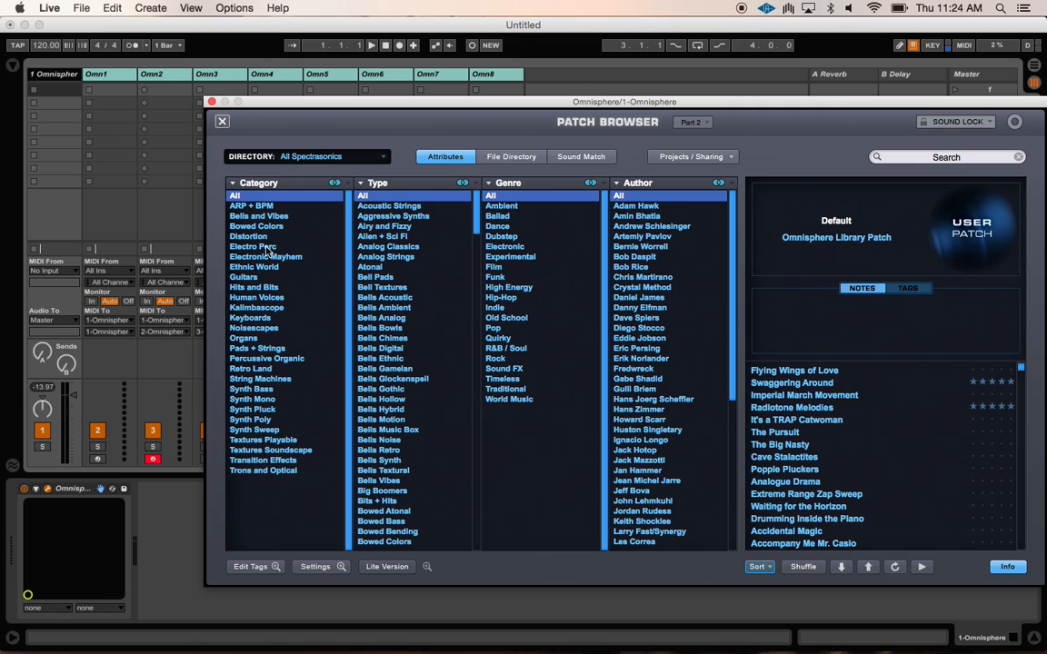
left_click(247, 317)
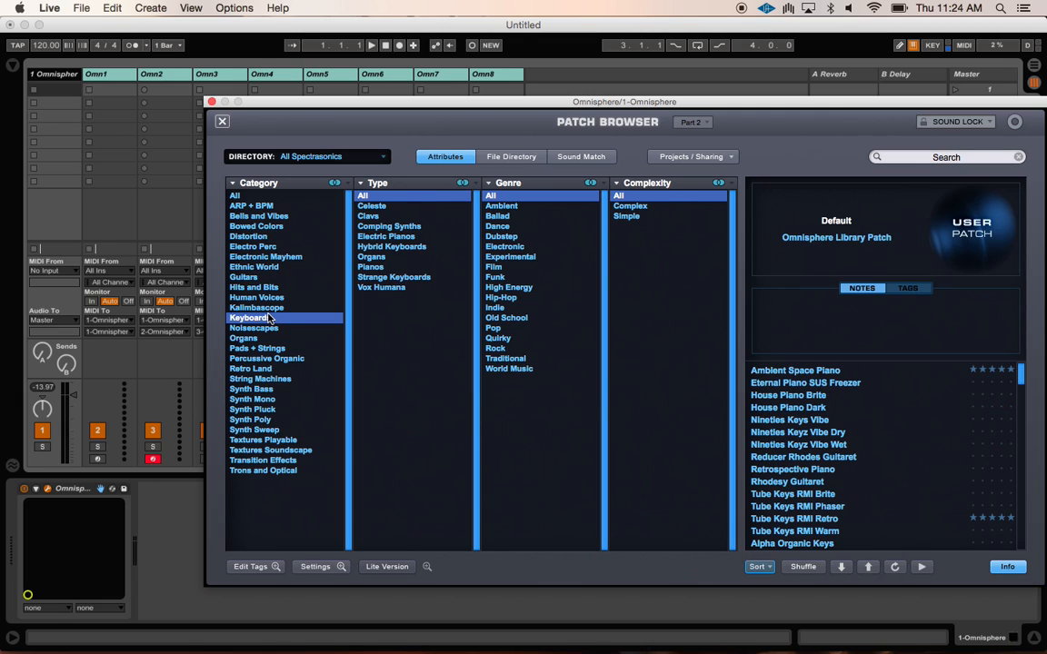
left_click(763, 396)
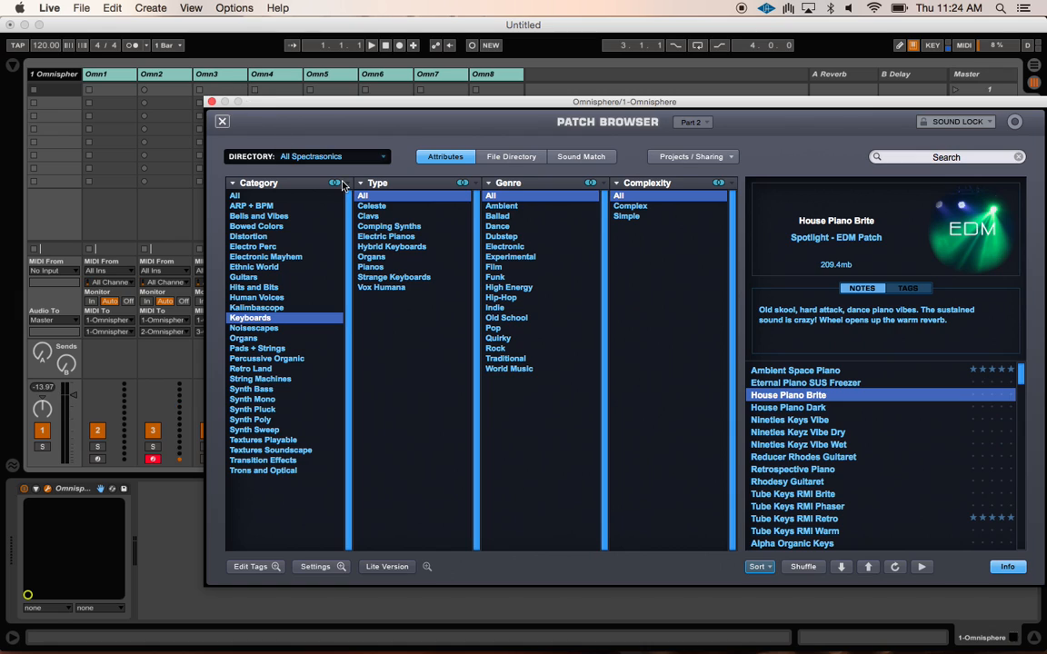
left_click(219, 120)
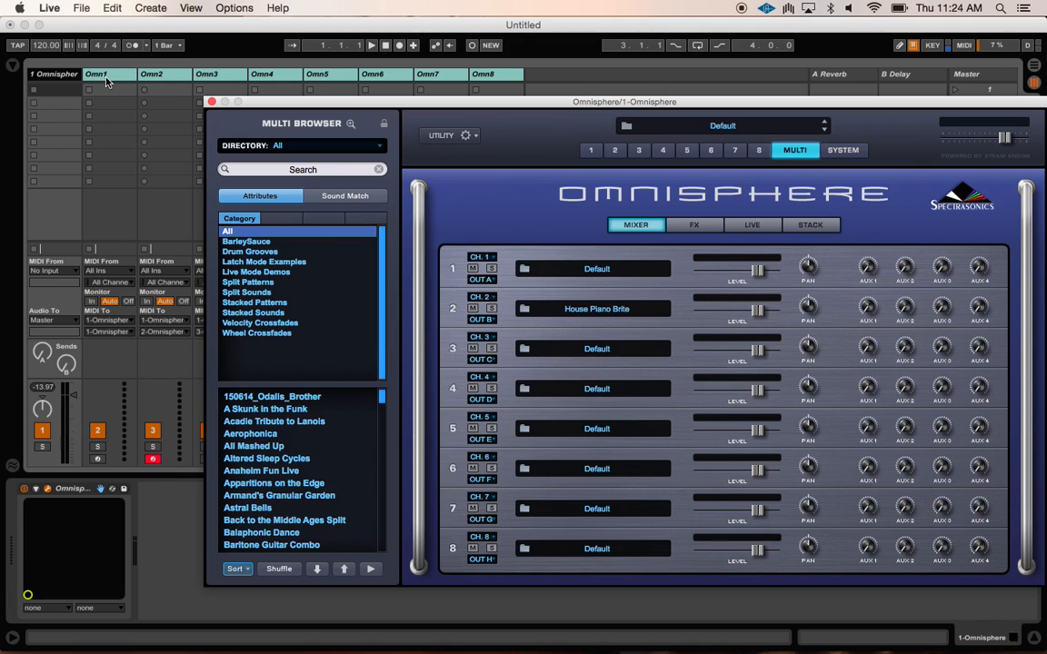
- Close the Omnisphere window and insert eight new audio tracks after Omn8
left_click(211, 102)
left_click(486, 75)
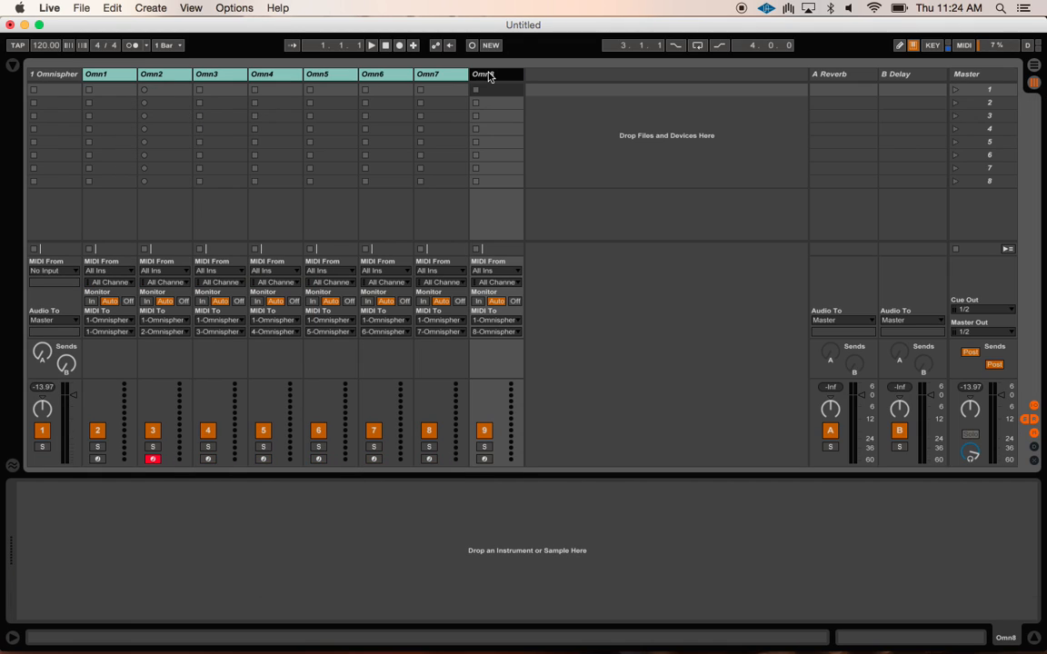
key("super+t")
key("super+t")
key("super+t")
key("super+t")
key("super+t")
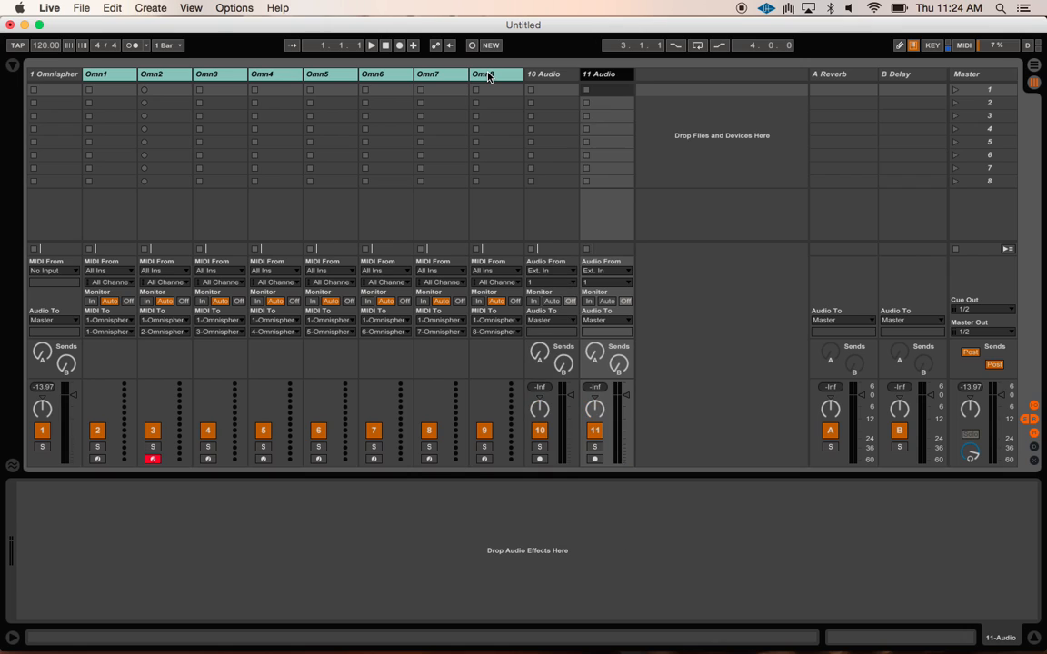
key("super+t")
key("super+t")
key("super+t")
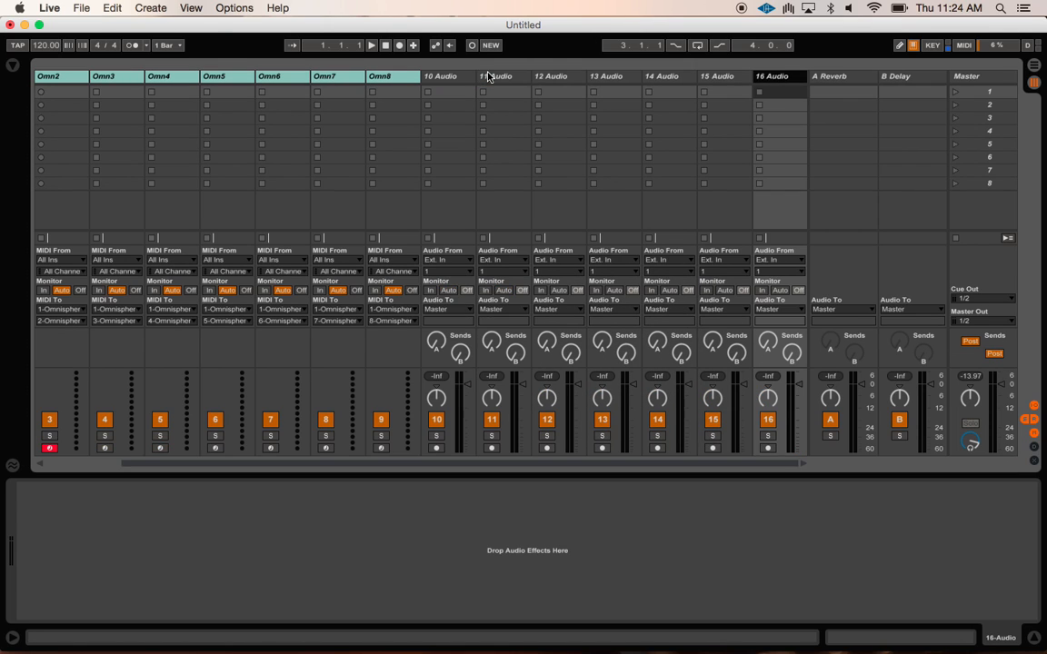
- Select the eight new audio tracks, 10 Audio through 17 Audio, and color them all lime yellow
left_click(400, 78)
left_click(777, 78, "shift")
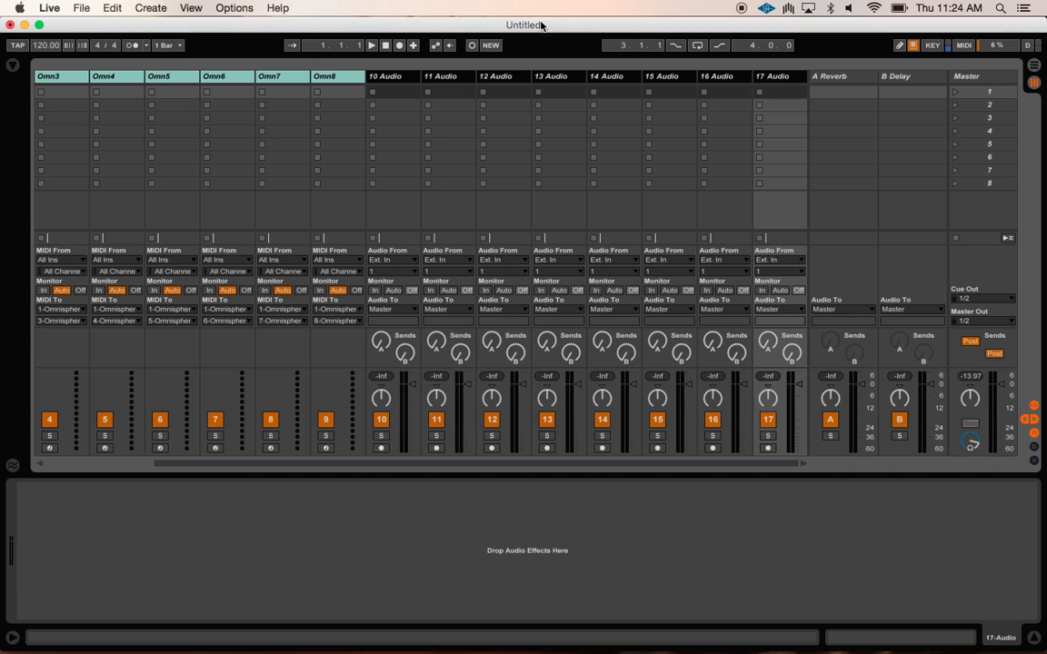
right_click(383, 73)
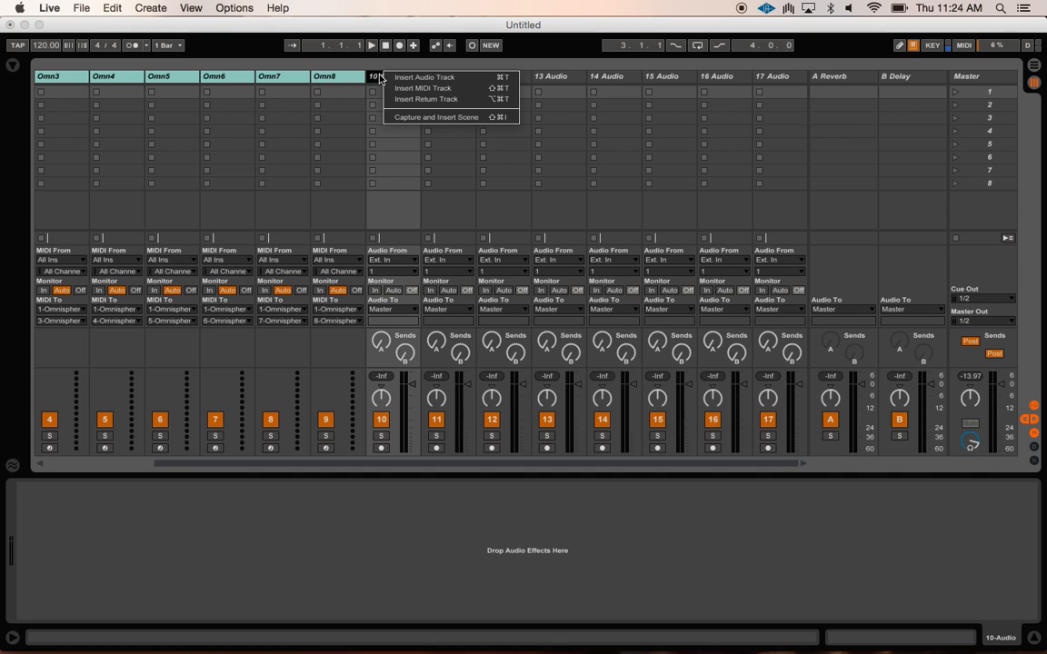
left_click(380, 78)
left_click(777, 77, "shift")
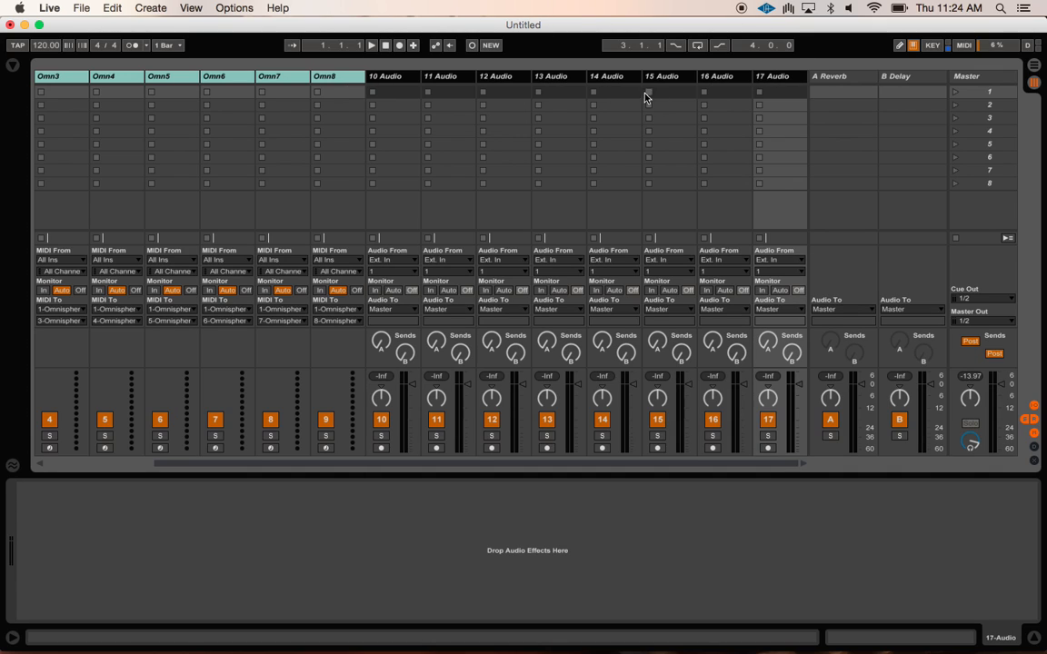
right_click(406, 79)
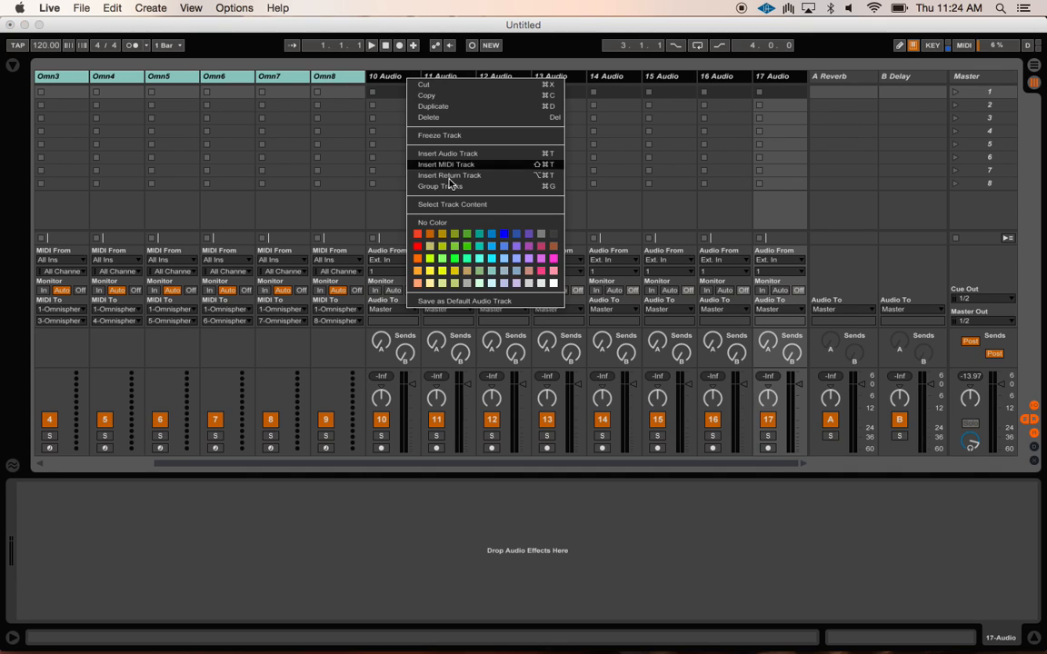
left_click(430, 261)
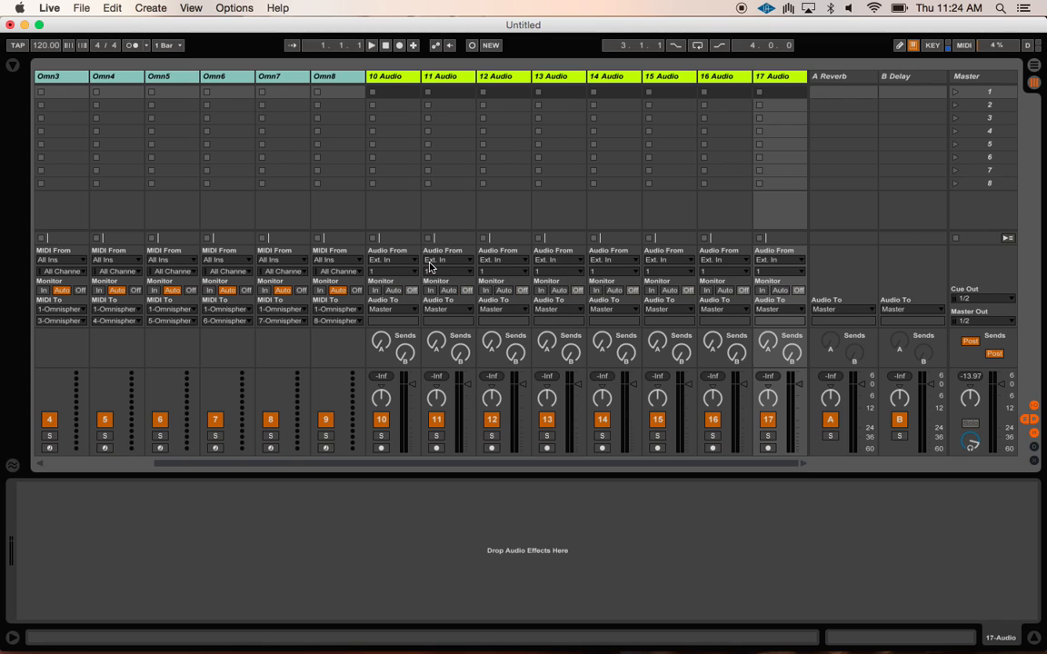
- Rename the first two new audio tracks as OmnOUT1 and OmnOUT2
left_click(397, 77)
key("super+r")
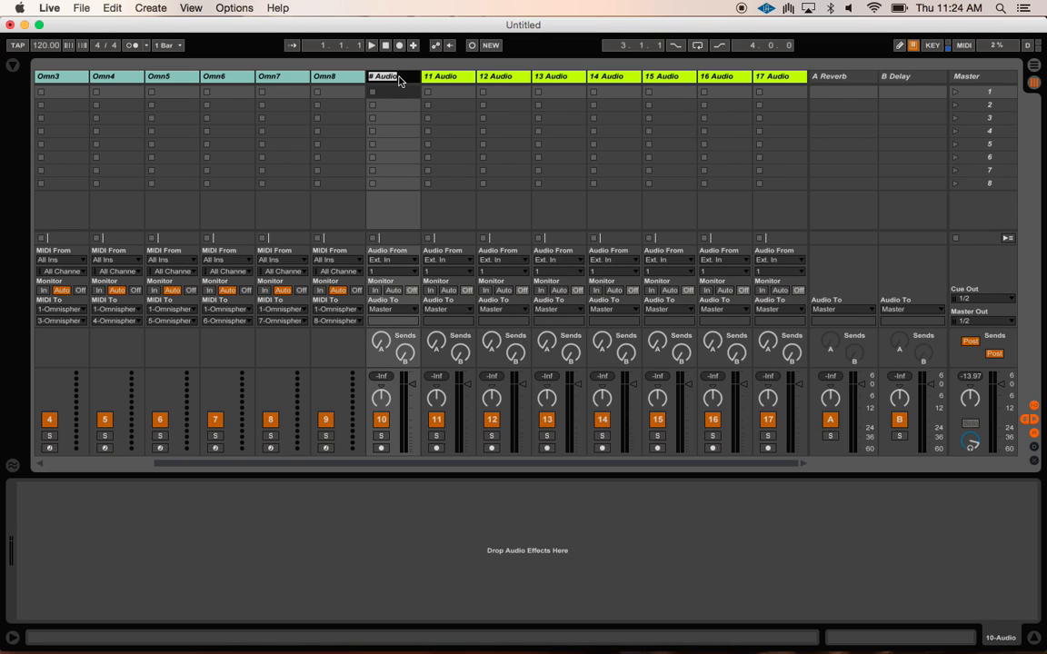
type("OmnOUT1")
key("Tab")
type("OmnOUT2")
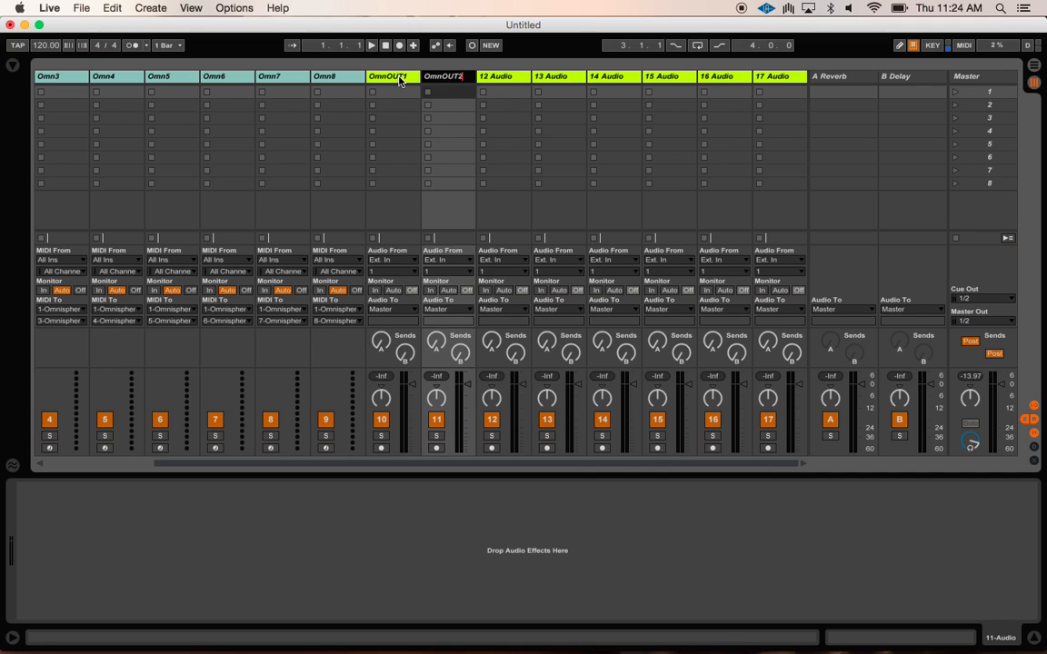
- Rename the third and fourth new audio tracks as OmnOUt3 and OmnOUt4, copying the base name OmnOUt for reuse
key("Tab")
type("O")
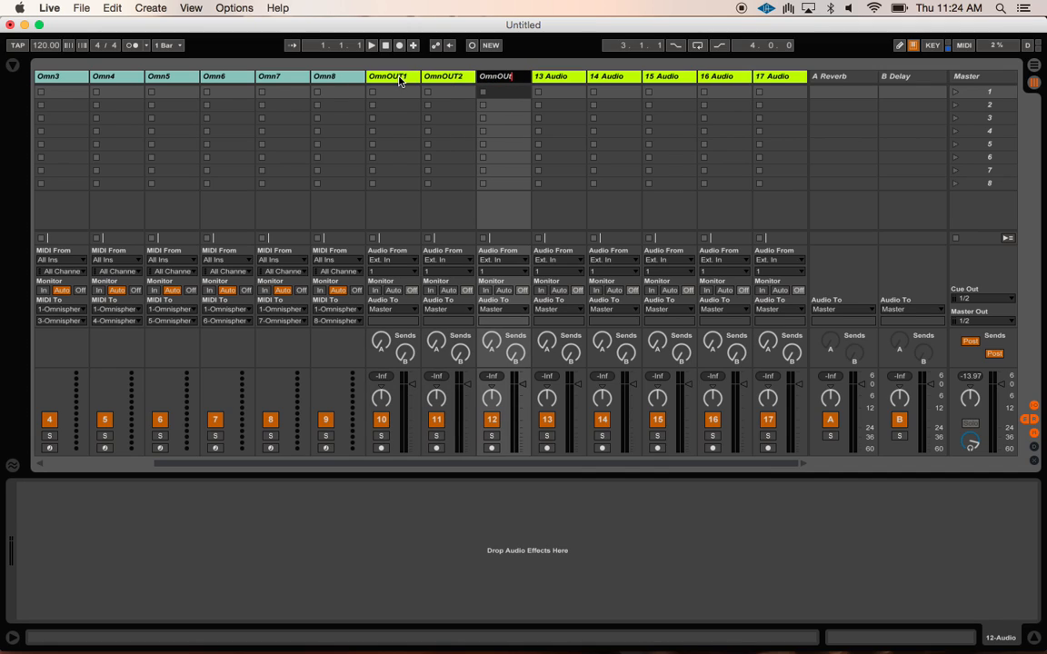
key("super+a")
key("super+c")
key("Right")
key("Tab")
key("super+v")
type("4")
key("Tab")
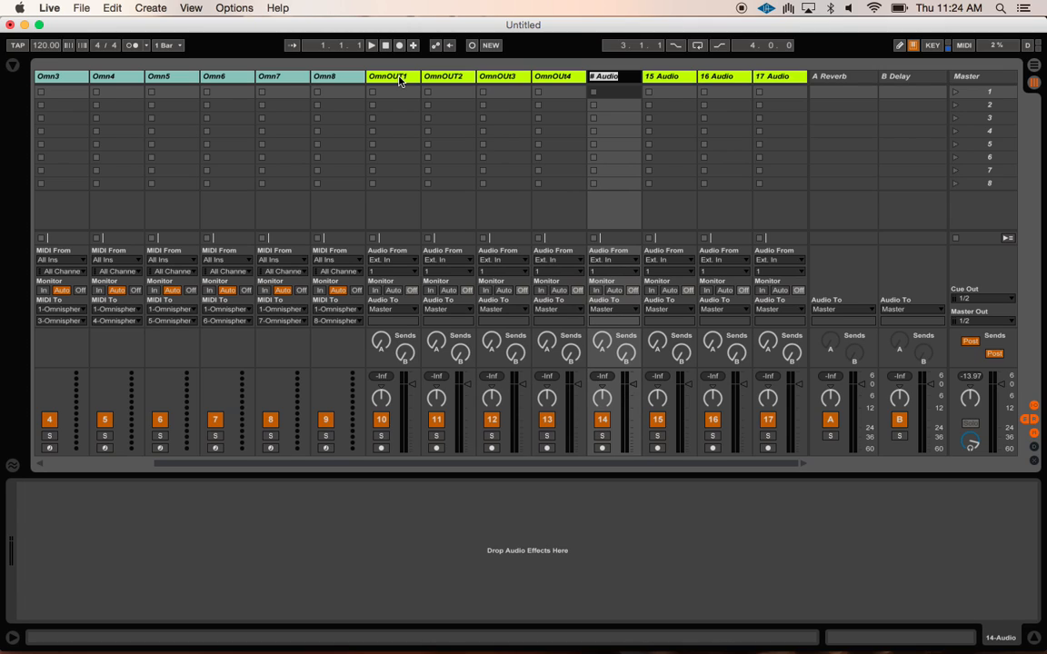
- Rename the fifth and sixth new audio tracks as OmnOUt5 and OmnOUt6 using the copied base name
key("super+v")
type("5")
key("Tab")
key("super+v")
key("Tab")
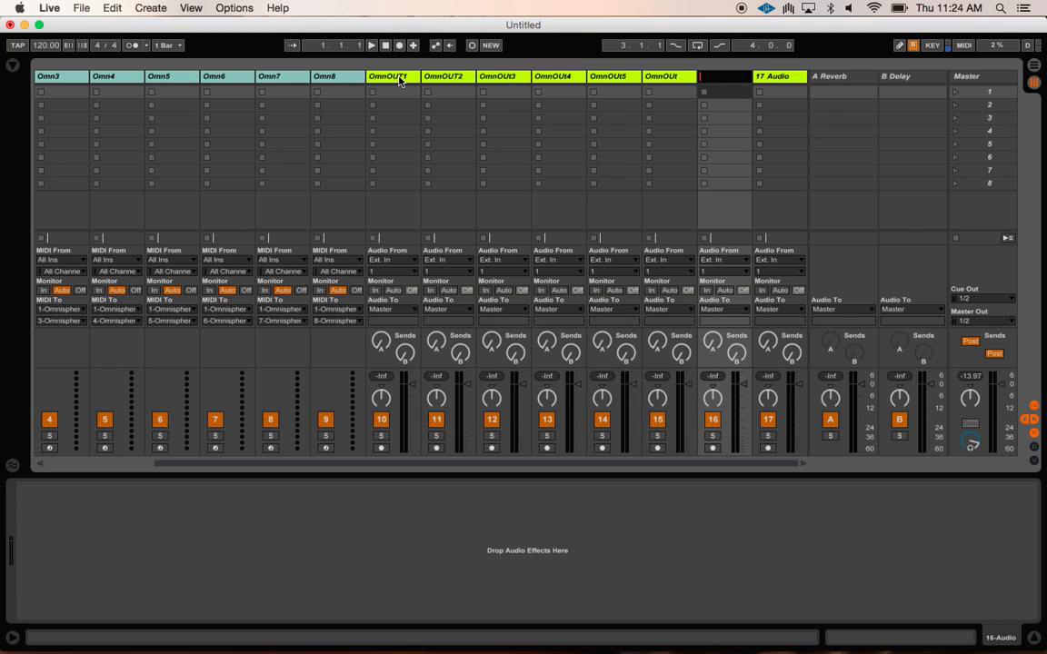
key("shift+Tab")
type("6")
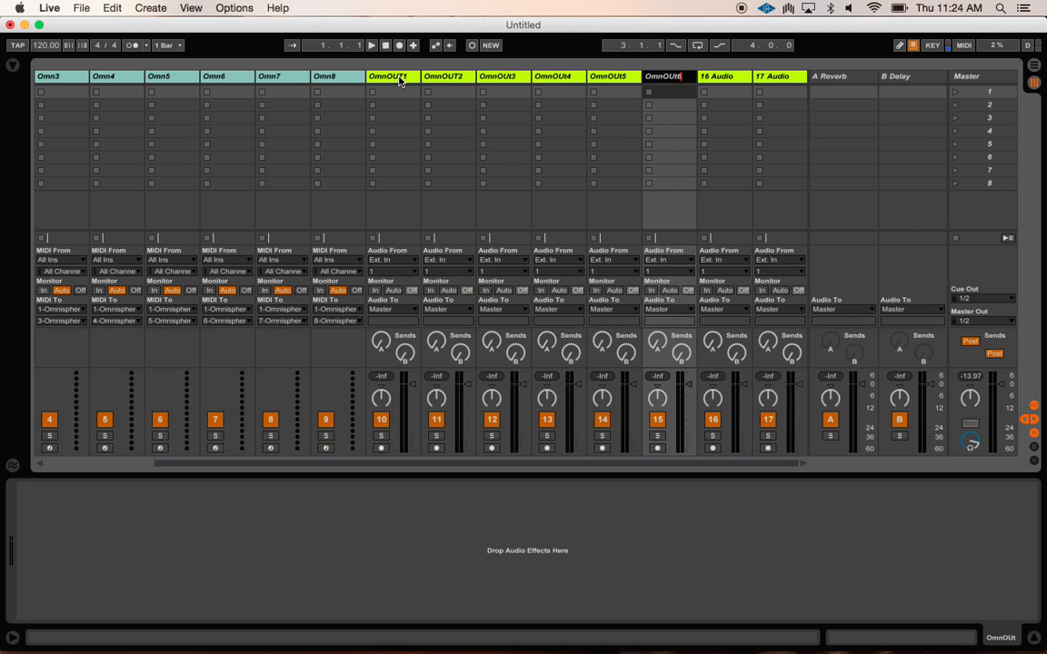
- Rename the last two new audio tracks as OmnOUt7 and OmnOUt8
key("Tab")
key("super+v")
type("7")
key("Tab")
key("super+v")
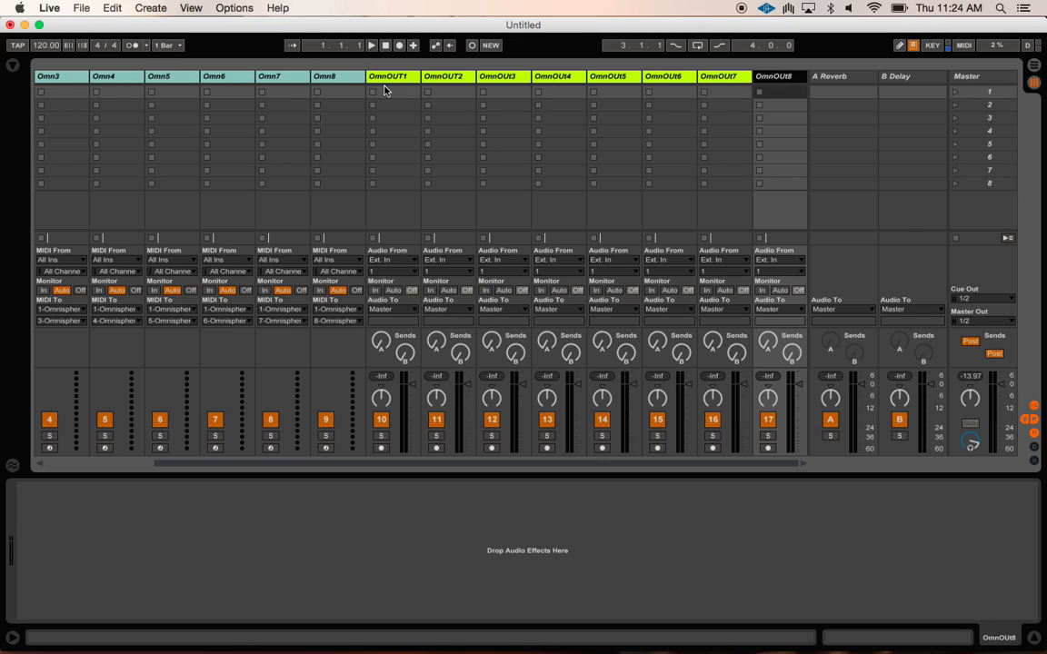
- Set the audio input source of all eight tracks from OmnOUT1 to OmnOUt8 to 1-Omnisphere at once
left_click(392, 77)
left_click(777, 80)
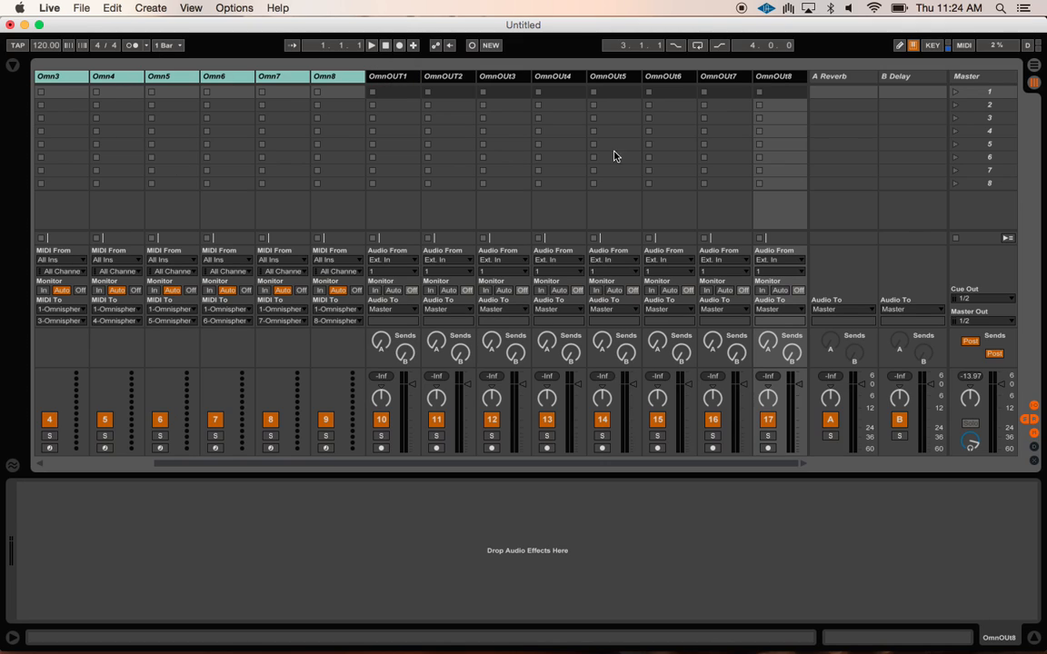
left_click(405, 262)
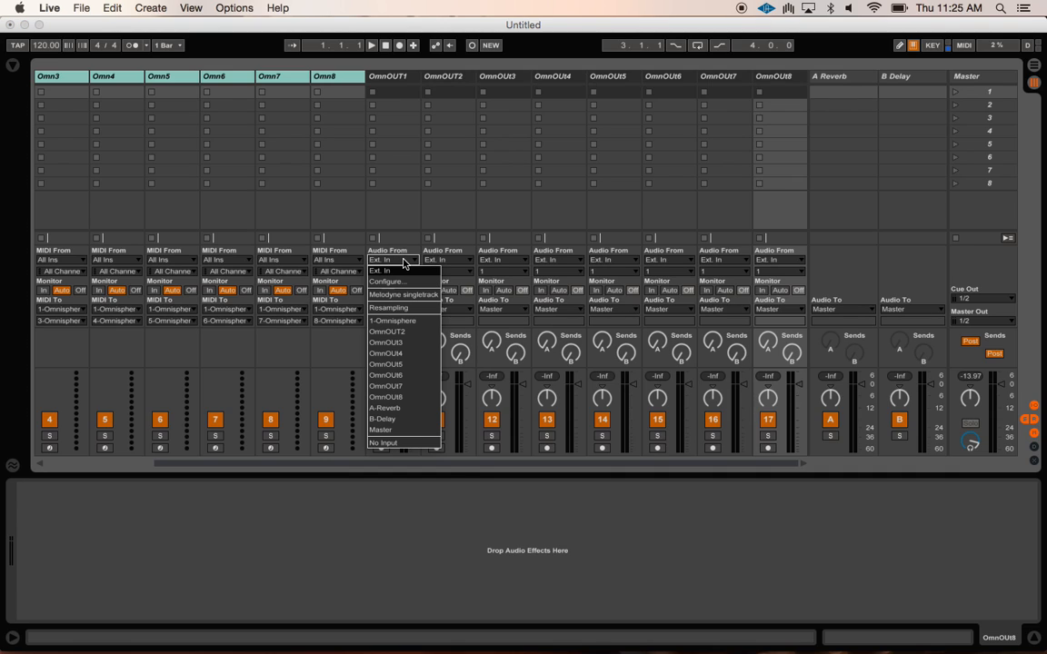
left_click(403, 320)
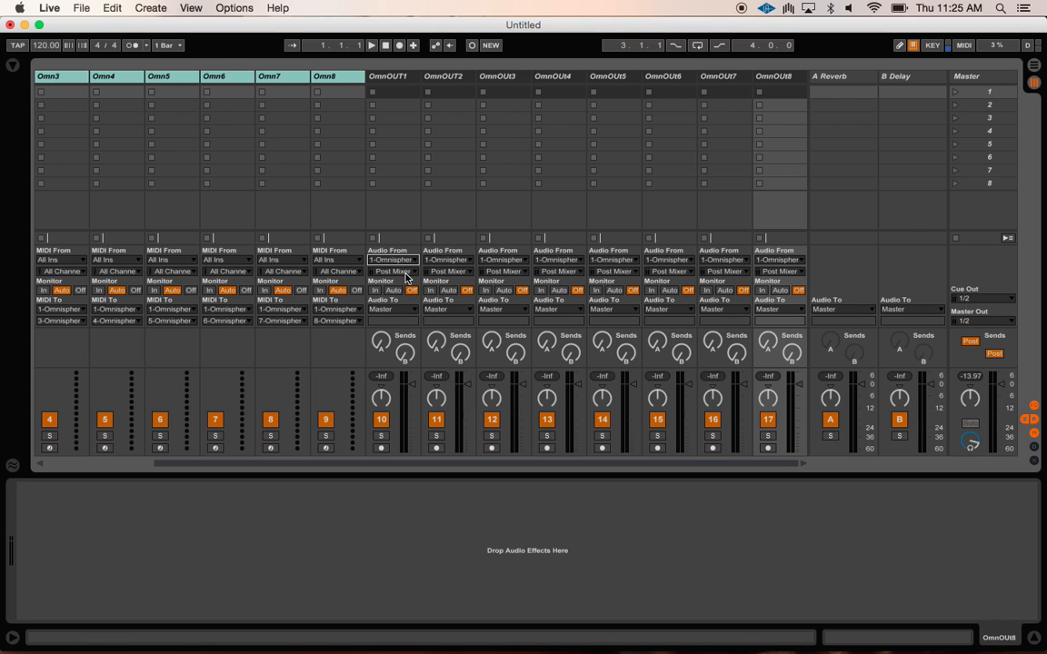
- Try 3/4-Omnisphere as the input channel of all eight output tracks together and restore Post Mixer
left_click(323, 73)
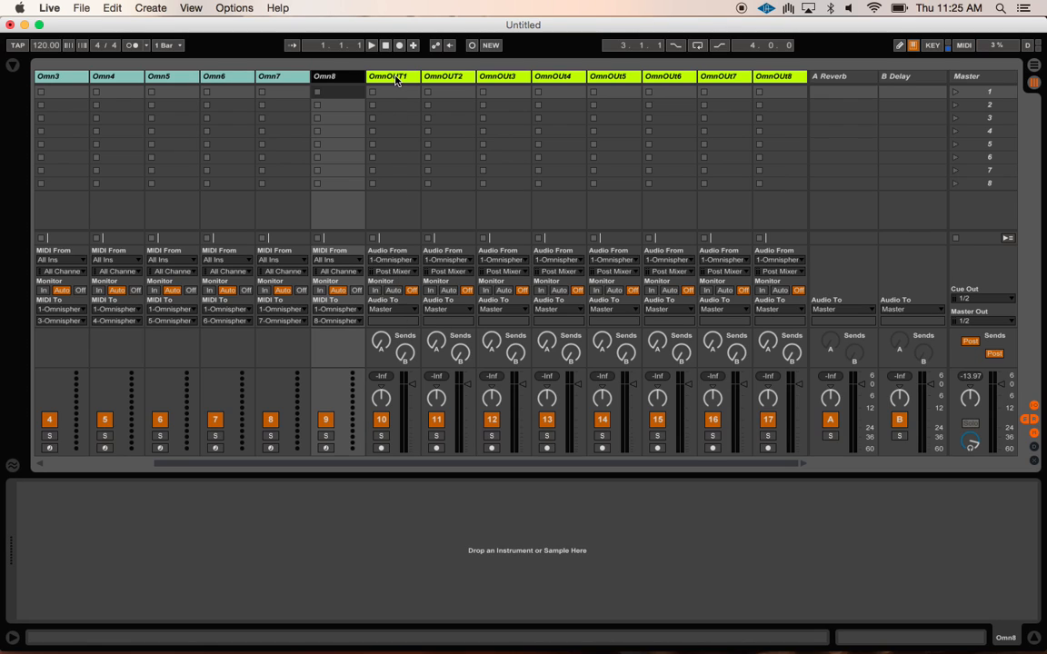
left_click(382, 77)
left_click(776, 77)
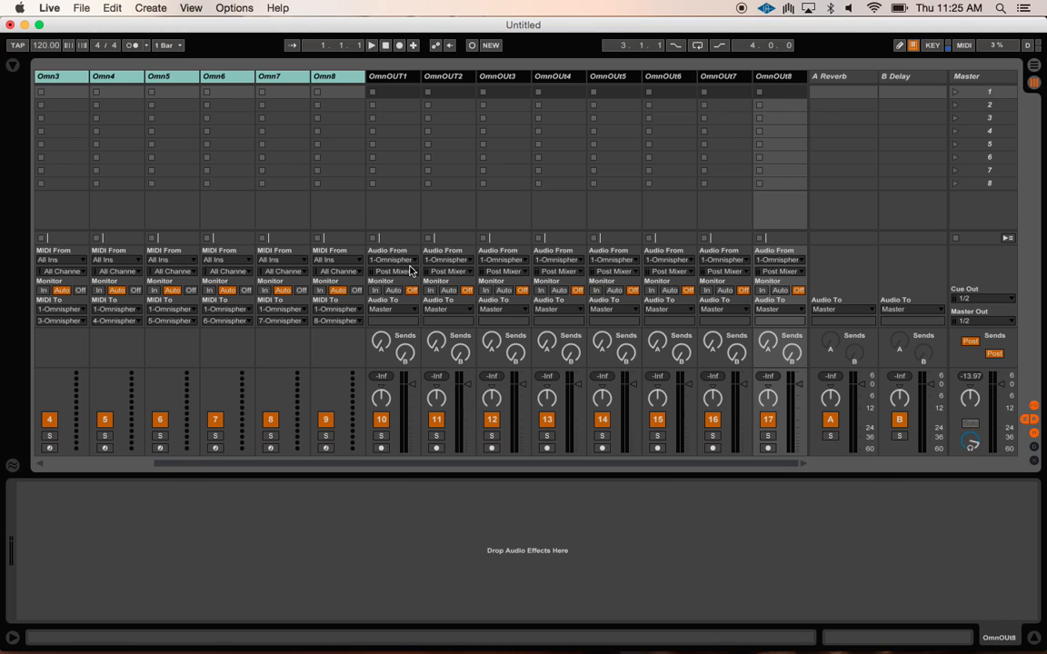
left_click(405, 271)
left_click(400, 316)
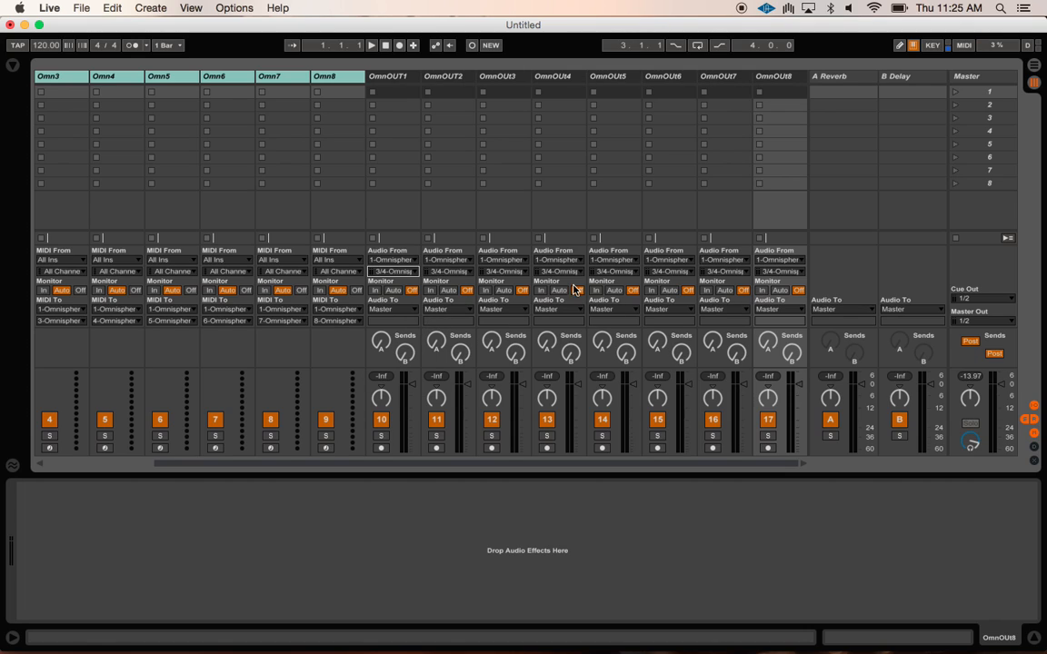
left_click(379, 272)
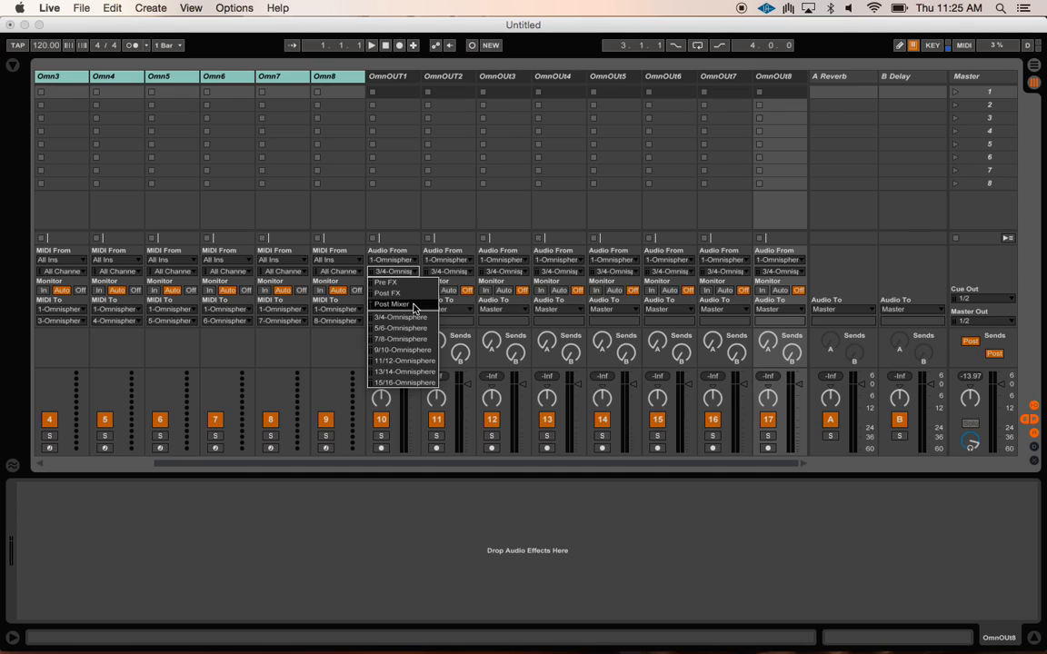
left_click(414, 304)
- Deselect the group of output tracks and choose Post Mixer as the input channel of OmnOUT1 alone
left_click(349, 74)
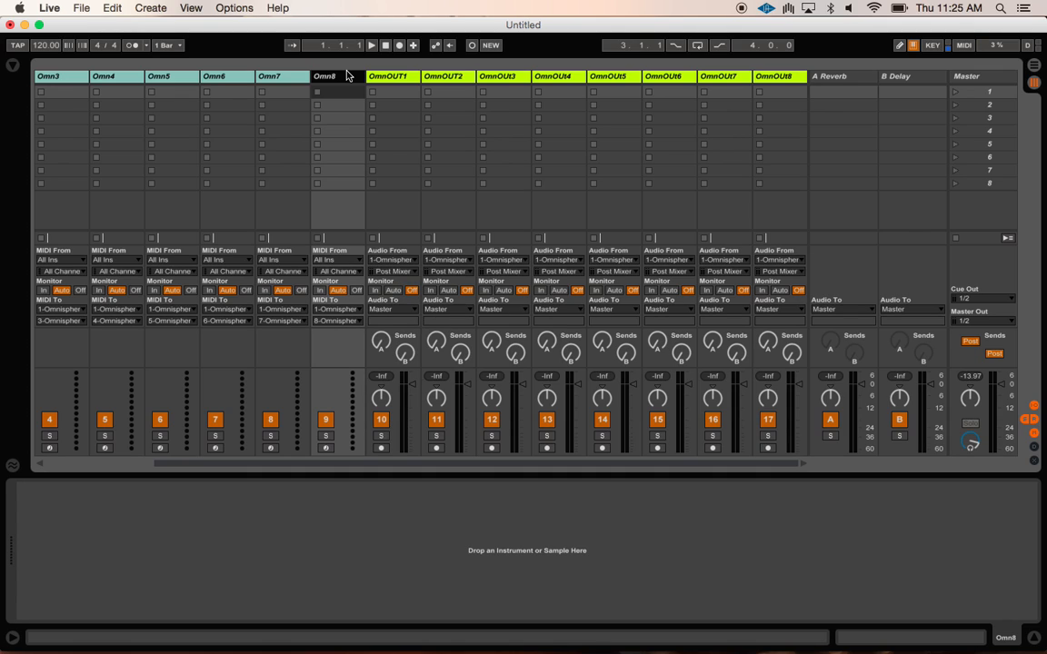
left_click(387, 78)
left_click(392, 271)
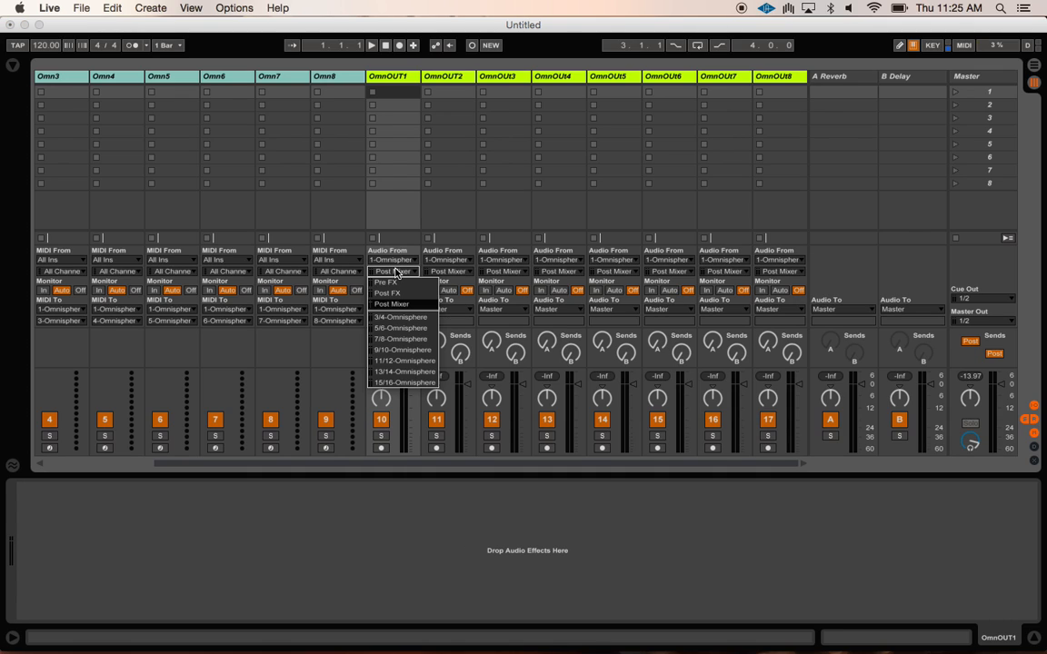
left_click(415, 305)
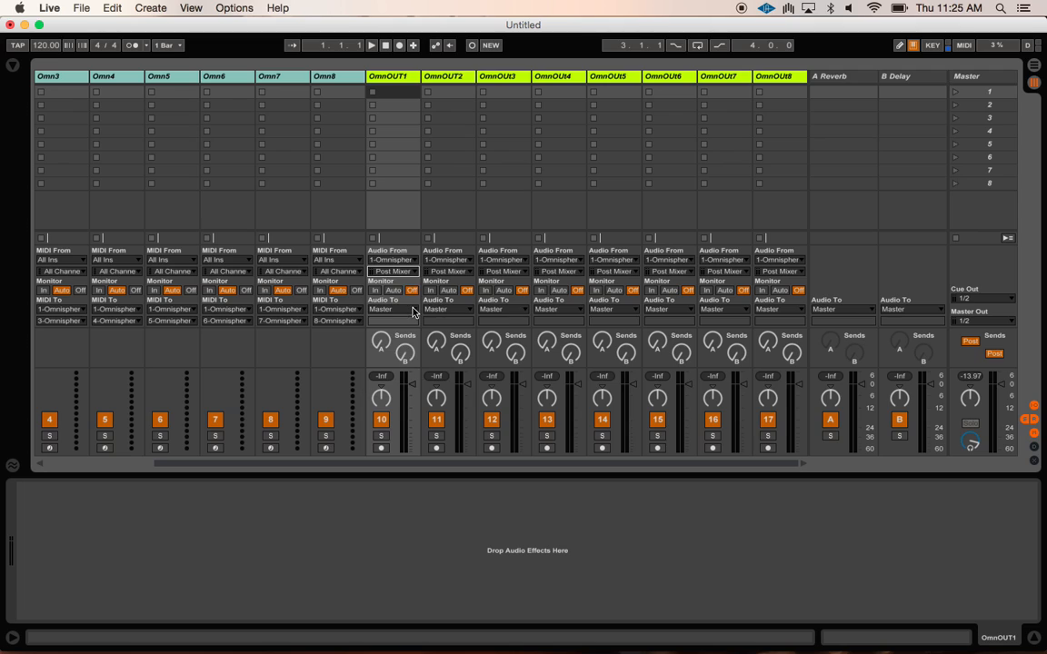
left_click(438, 271)
left_click(380, 164)
left_click(386, 77)
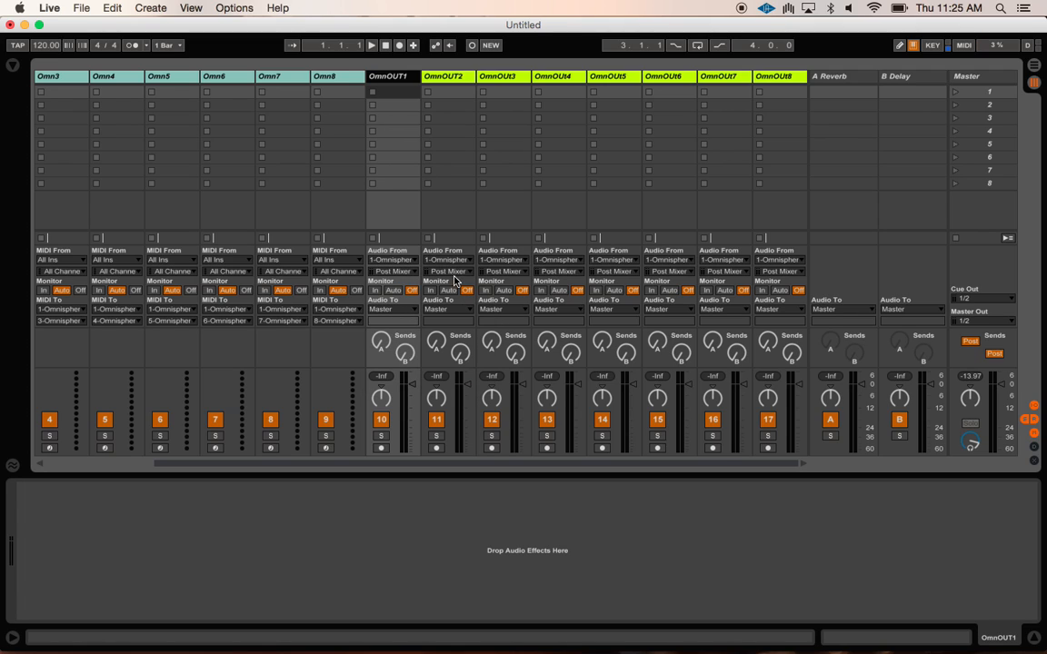
- Set the input channels of OmnOUT2, OmnOUt3 and OmnOUt4 to 3/4-Omnisphere, 5/6-Omnisphere and 7/8-Omnisphere respectively
left_click(452, 272)
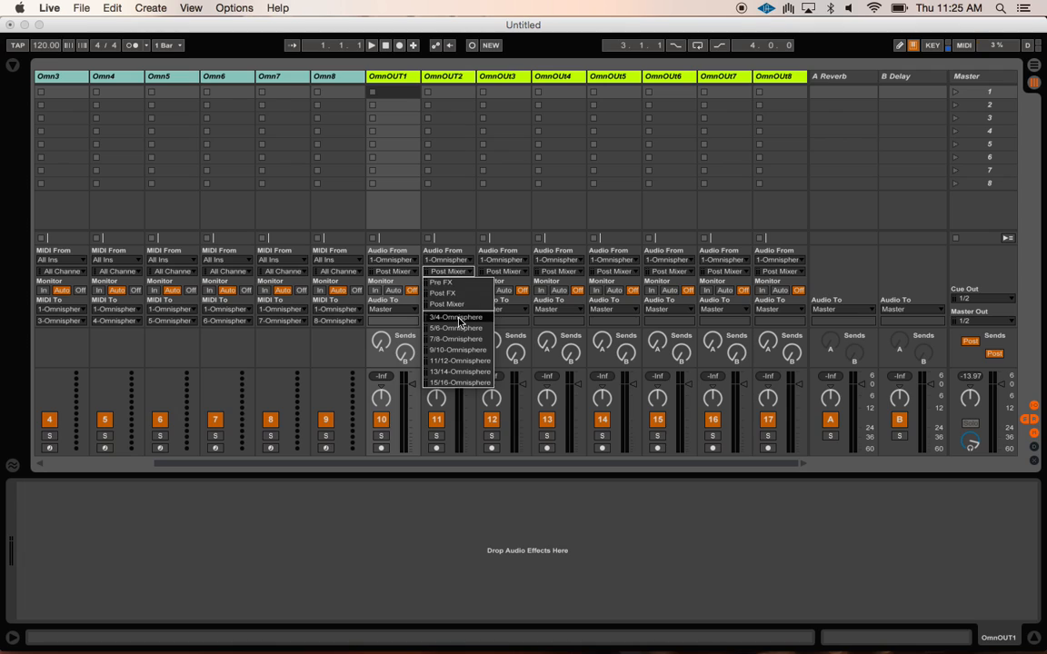
left_click(455, 317)
left_click(511, 272)
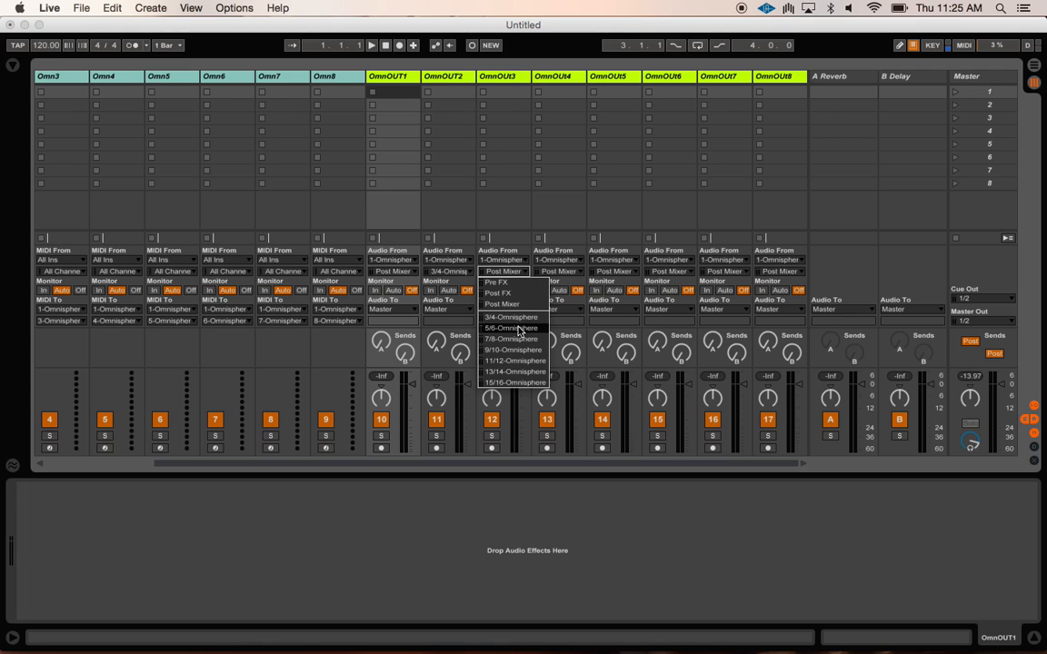
left_click(511, 328)
left_click(558, 272)
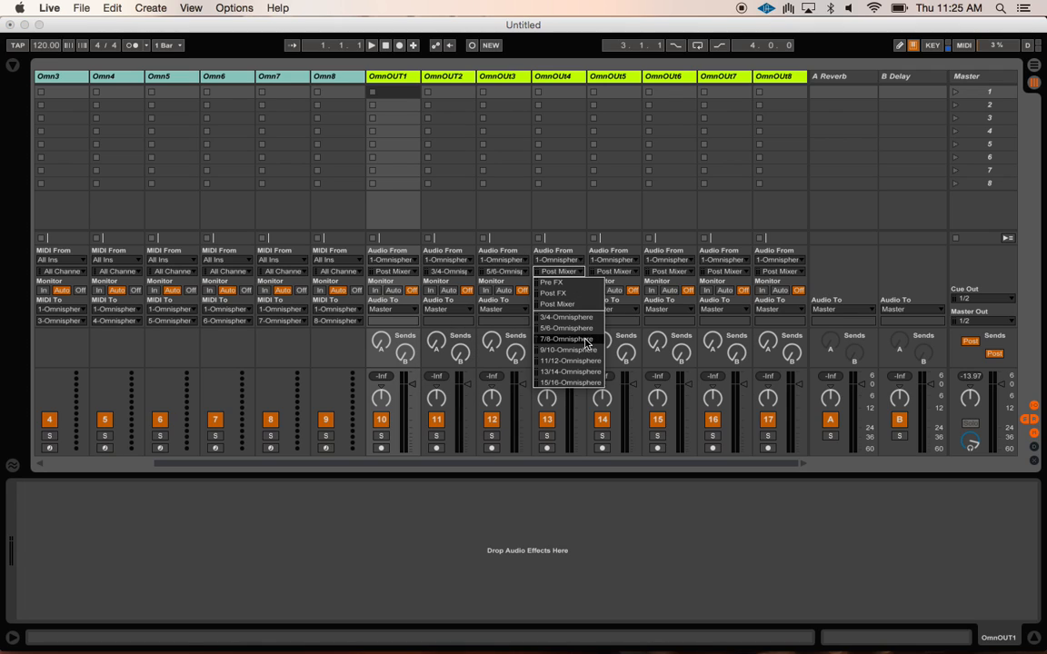
left_click(566, 339)
- Set the input channels of OmnOUt5, OmnOUt6, OmnOUt7 and OmnOUt8 to Omnisphere outputs 9/10, 11/12, 13/14 and 15/16 respectively
left_click(606, 272)
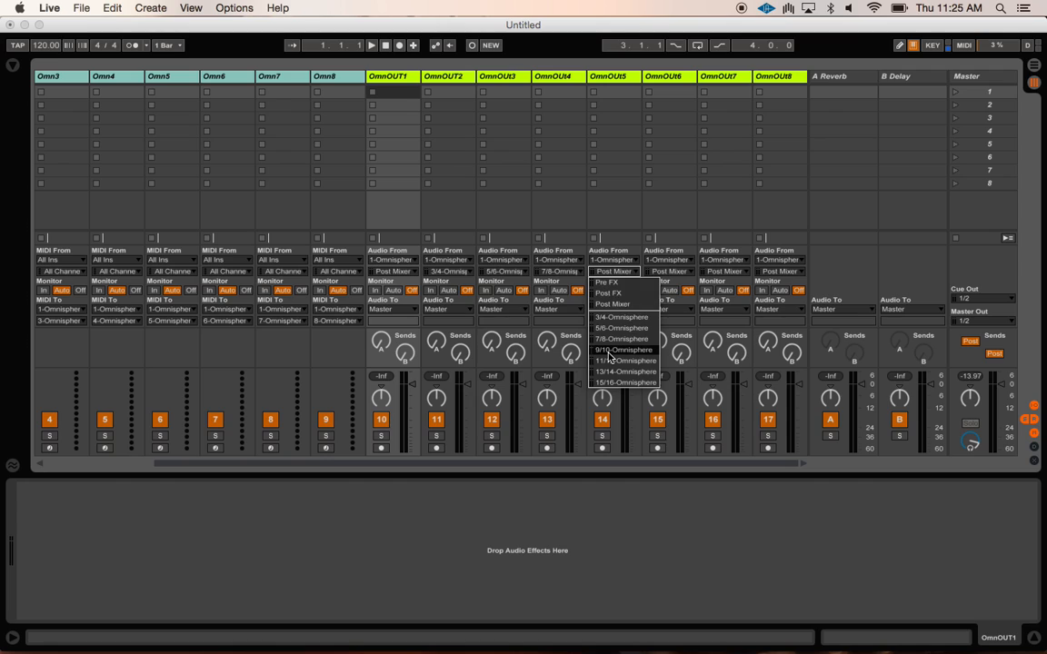
left_click(622, 350)
left_click(664, 271)
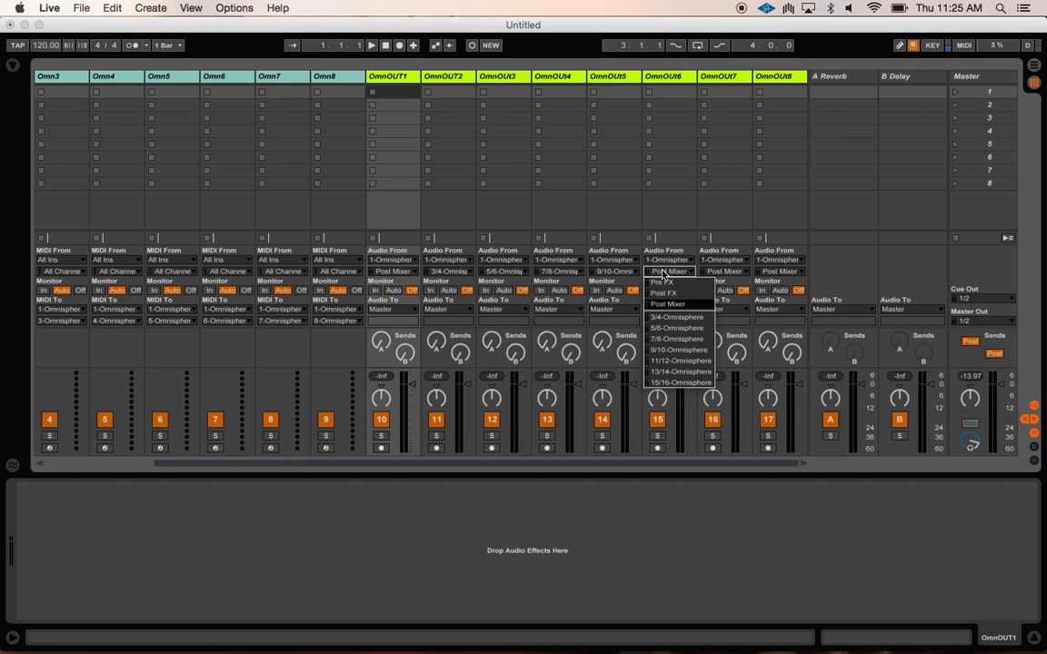
left_click(677, 361)
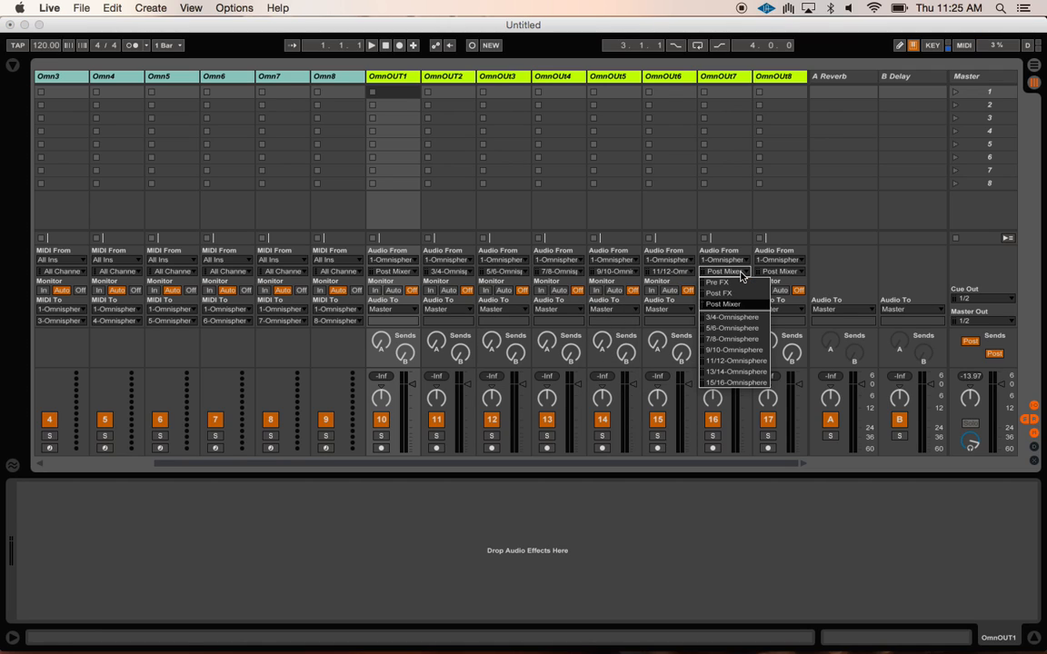
left_click(736, 371)
left_click(780, 271)
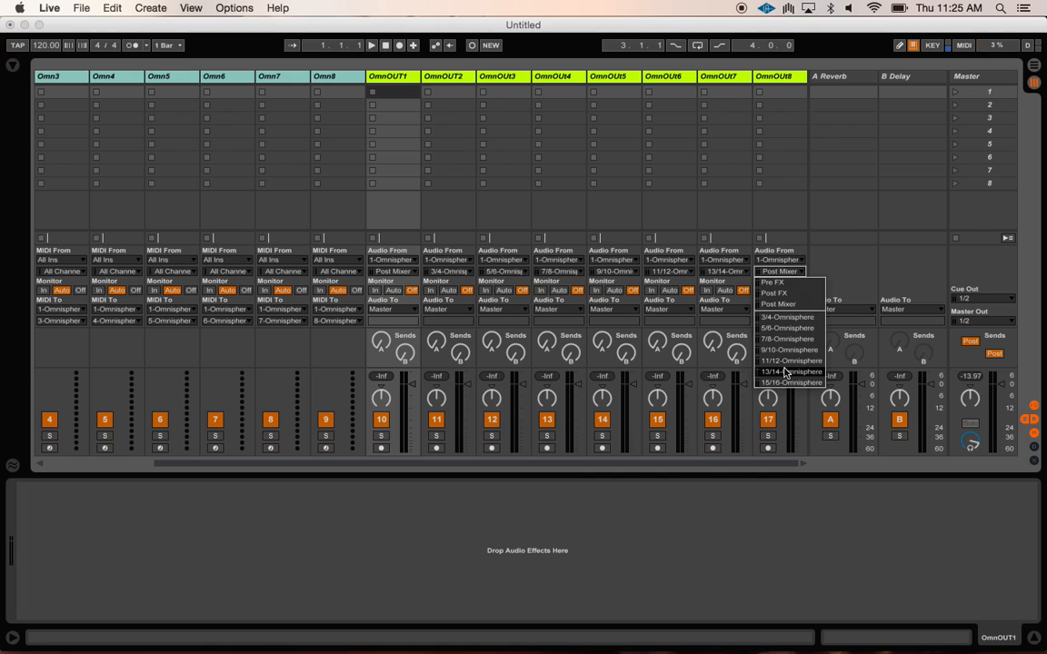
left_click(786, 380)
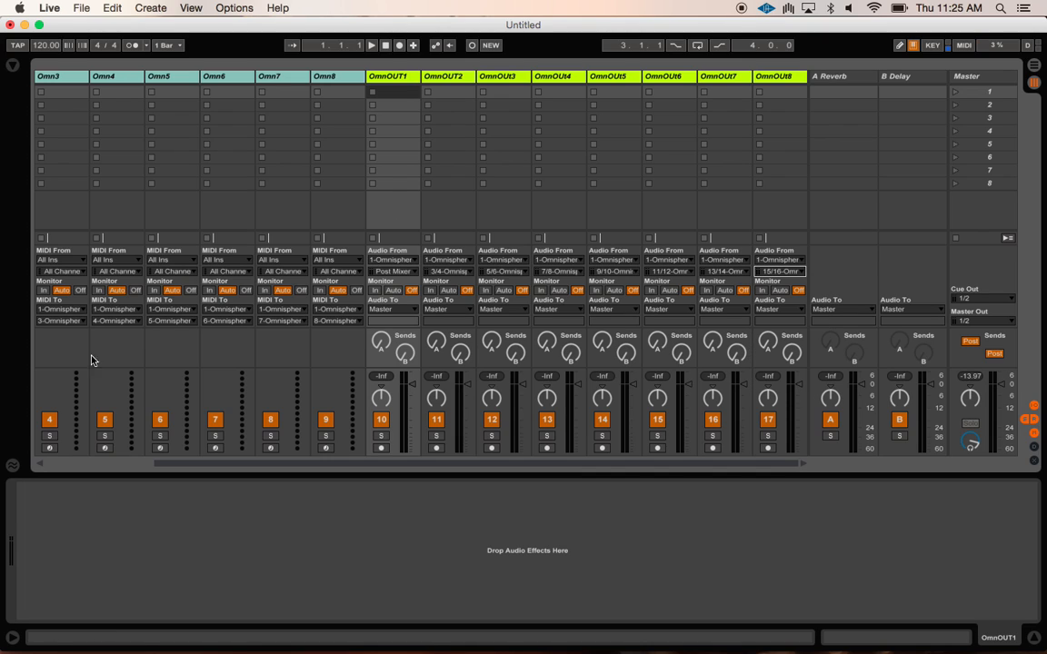
- Select the tracks OmnOUT1 through OmnOUt8 together and set their monitoring to In
scroll(105, 318, "left", 3)
scroll(160, 449, "right", 6)
left_click(407, 81)
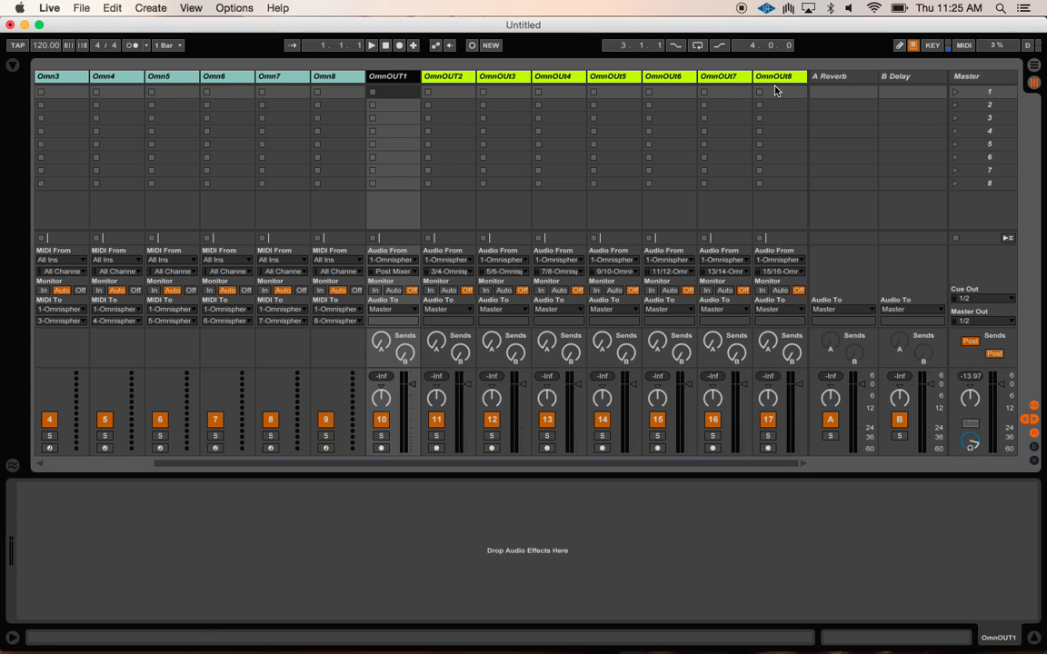
left_click(777, 77)
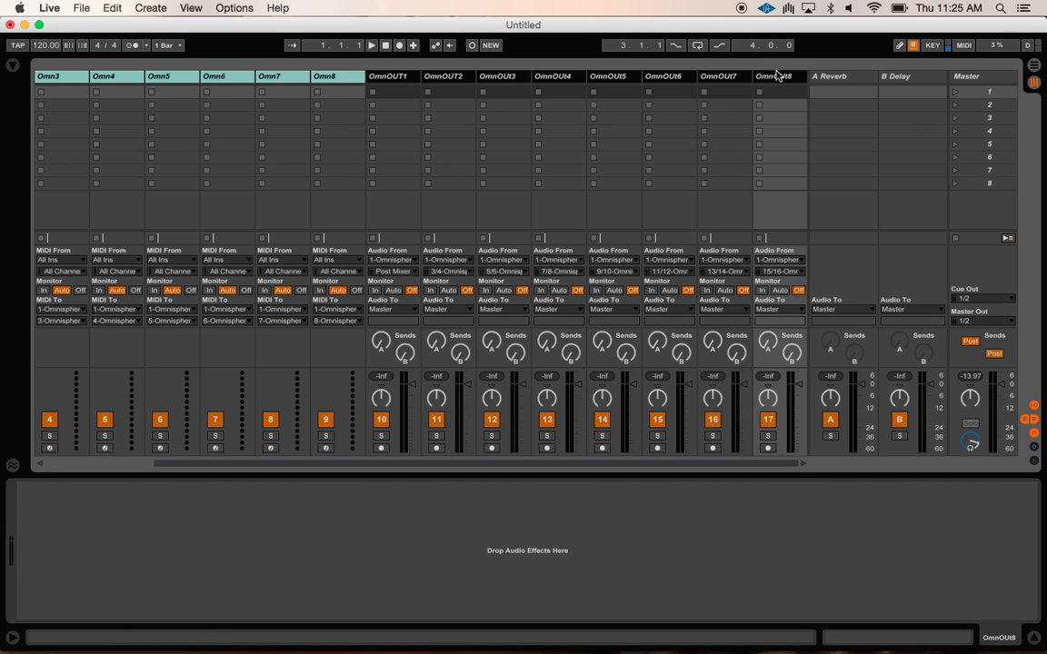
left_click(373, 290)
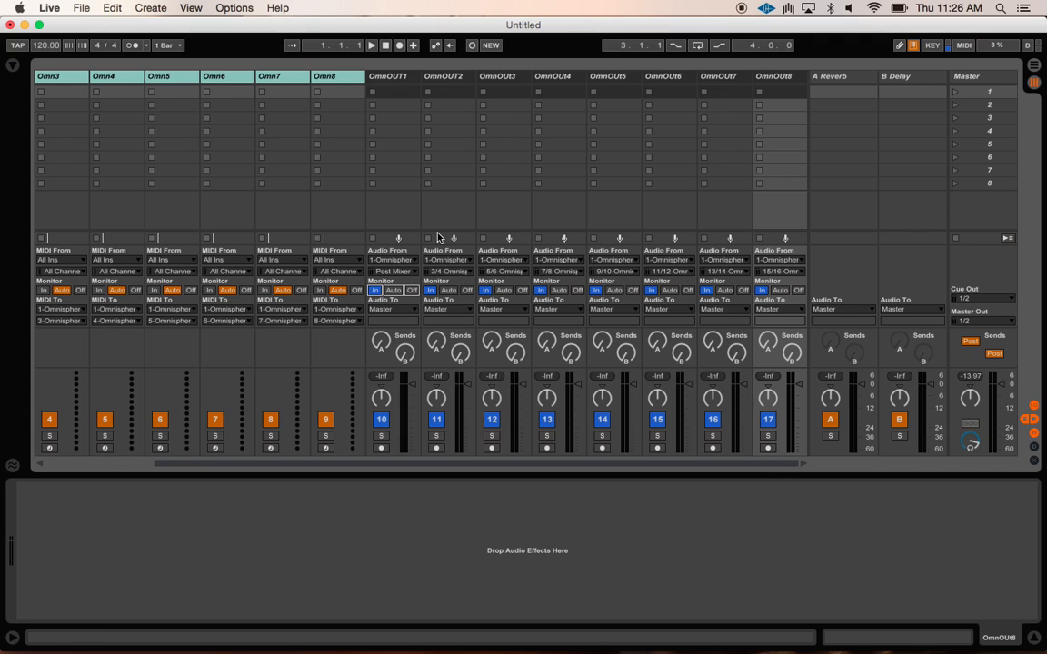
- Play the armed Omn2 track and check the signal and volume fader on OmnOUT2
scroll(413, 300, "left", 3)
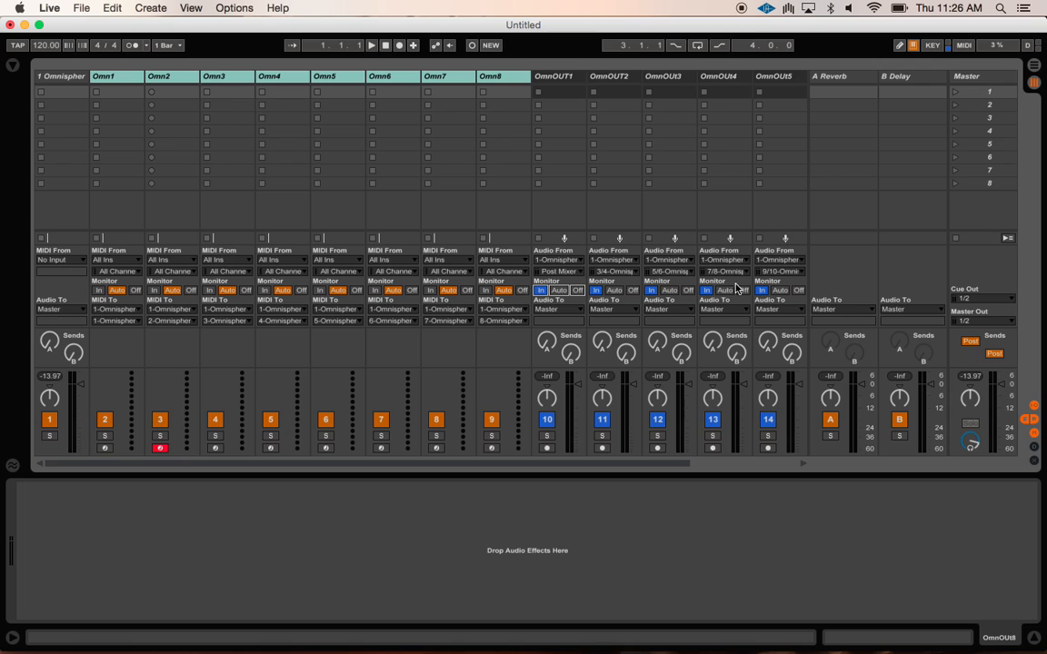
scroll(565, 365, "right", 3)
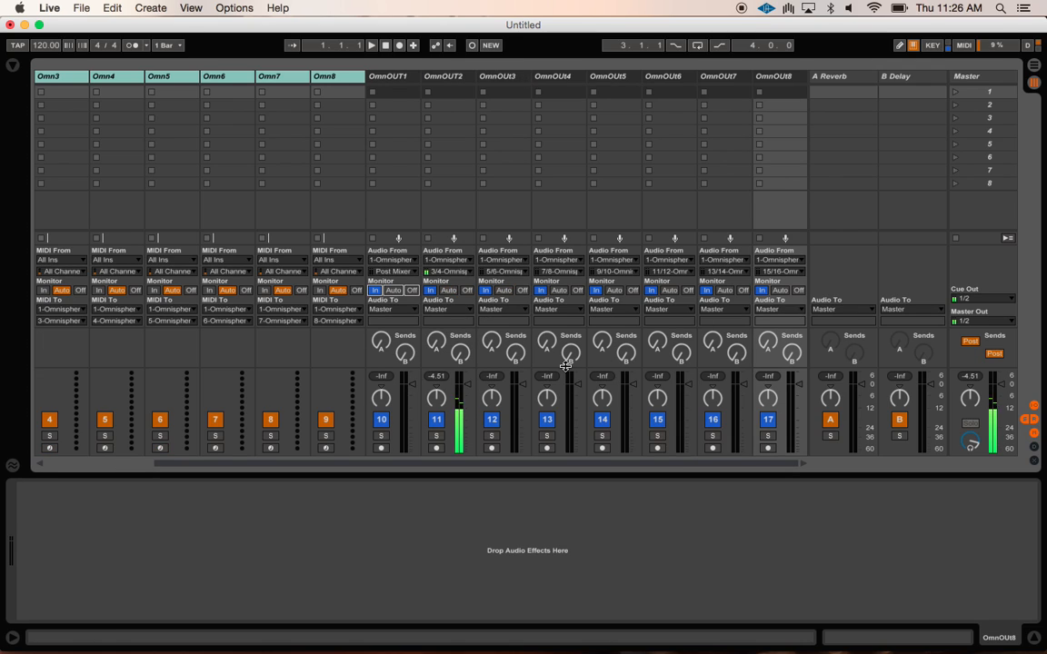
scroll(565, 366, "left", 3)
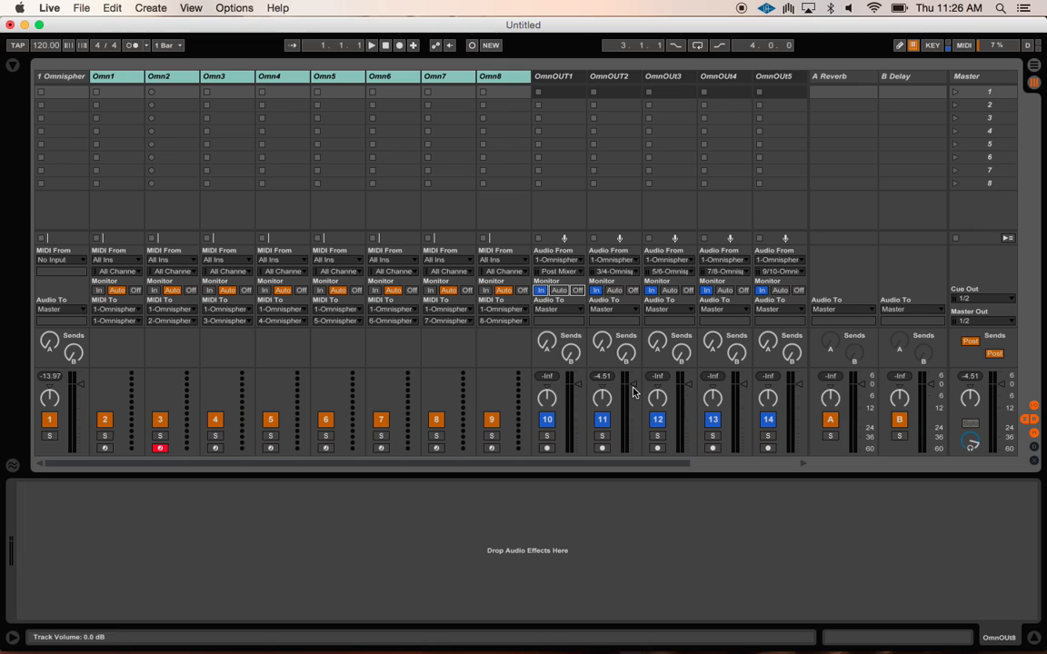
mouse_move(633, 385)
left_mouse_down()
mouse_move(633, 410)
mouse_move(634, 389)
left_mouse_up()
left_click_drag(633, 383, 634, 386)
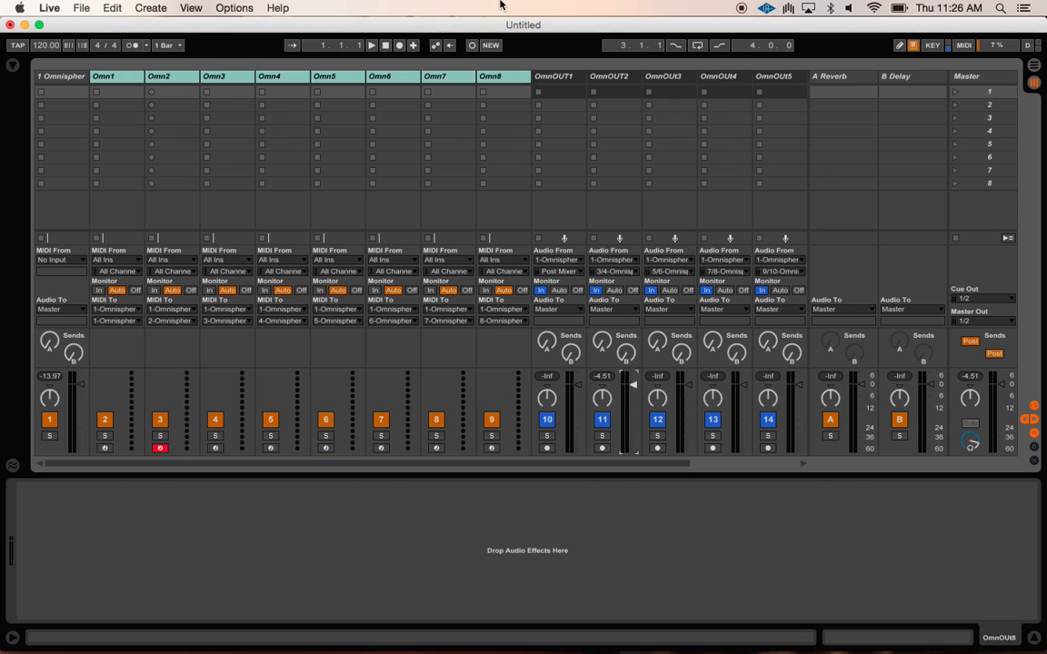
- Deselect the output tracks, try arming OmnOUT2 and Omn2 for recording together, and disarm both
left_click(504, 82)
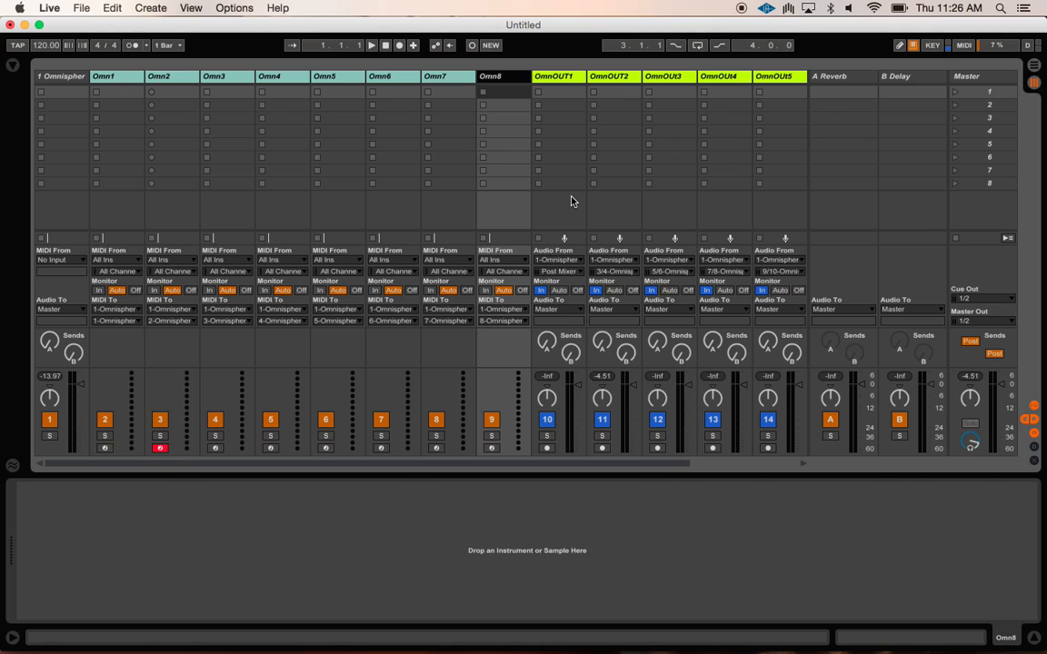
left_click(601, 449)
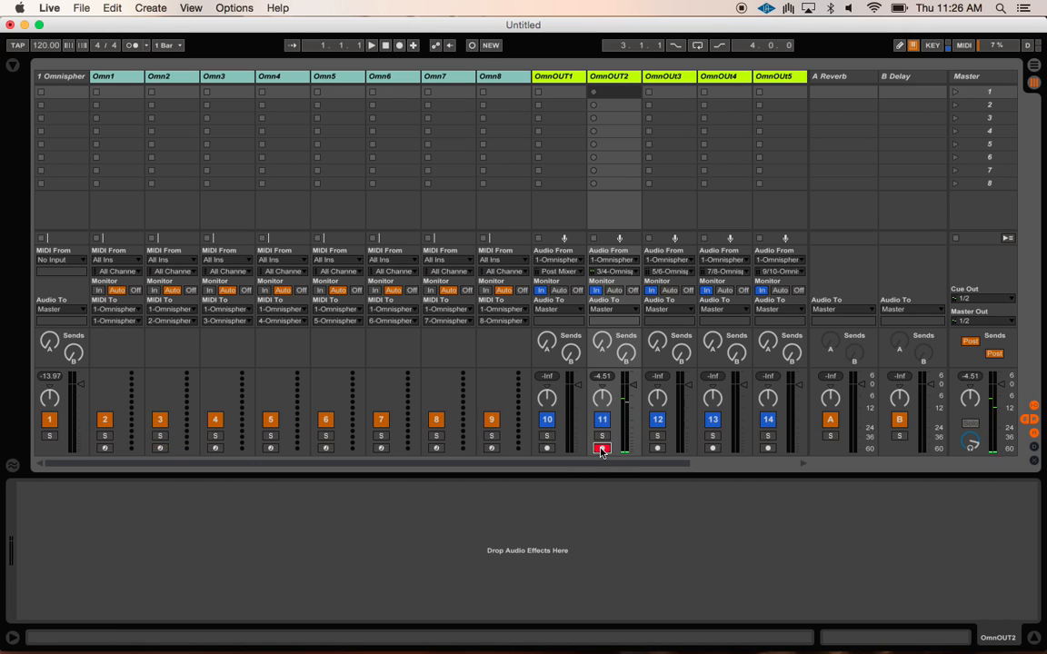
left_click(148, 74)
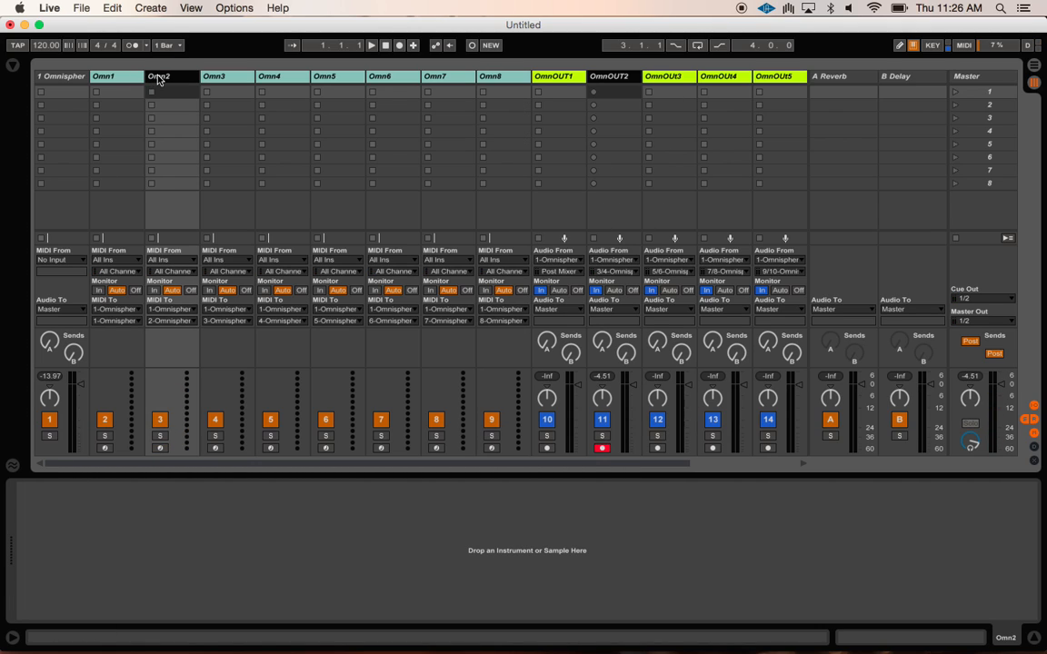
left_click(160, 448)
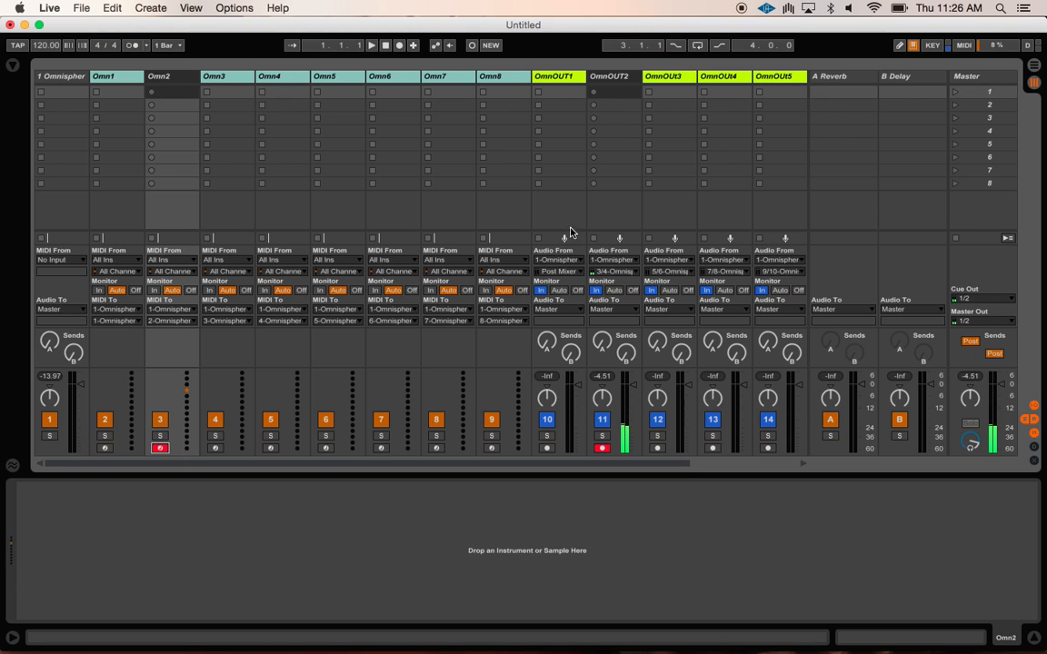
left_click(601, 448)
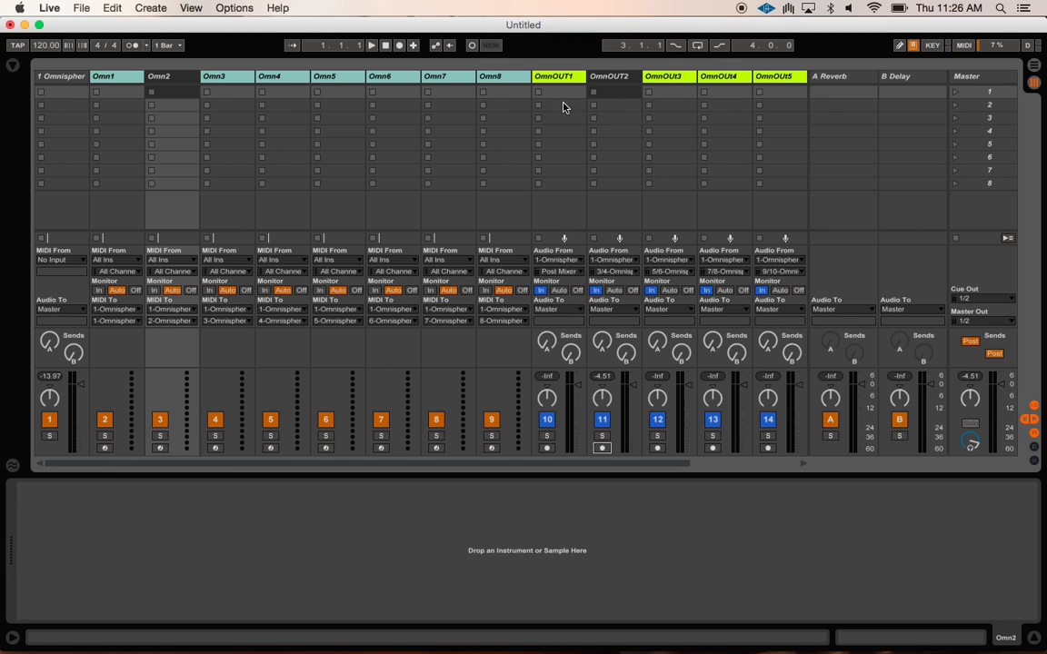
- Arm Omn1 and play it to compare the level meters of the Omnisphere instrument track and OmnOUT1
left_click(549, 80)
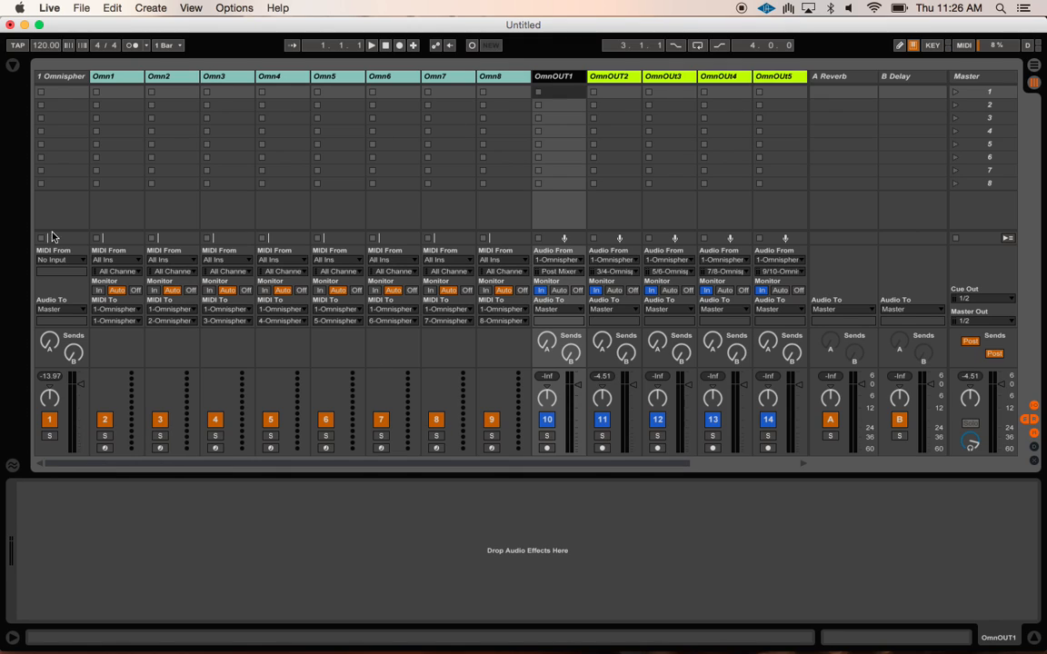
left_click(104, 447)
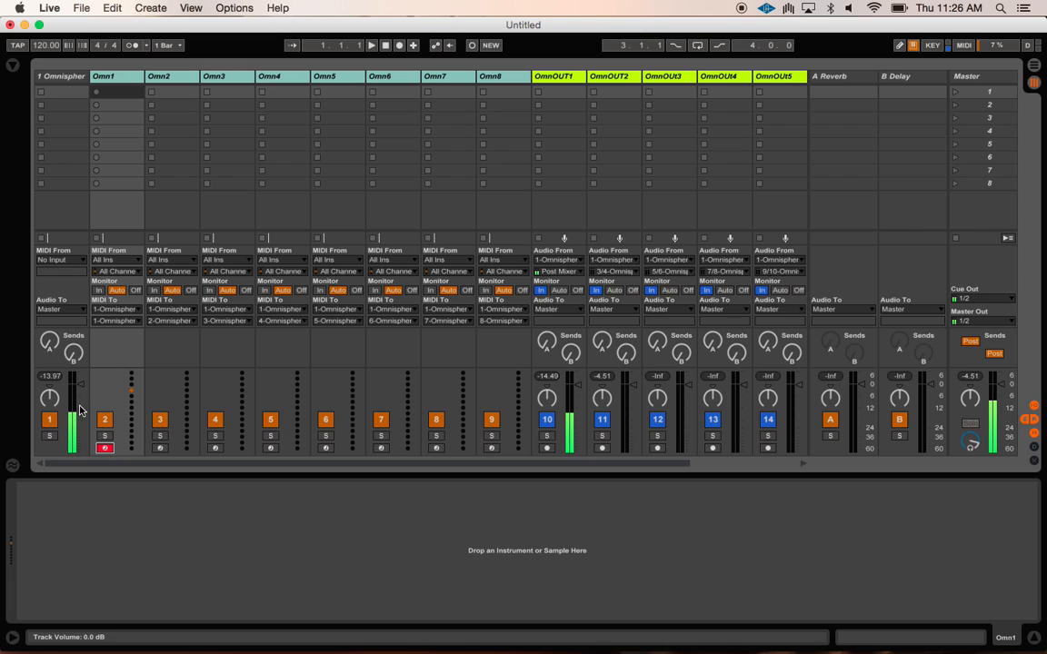
- Rename the Omnisphere instrument track Host and route its audio output to Sends Only
left_click(77, 78)
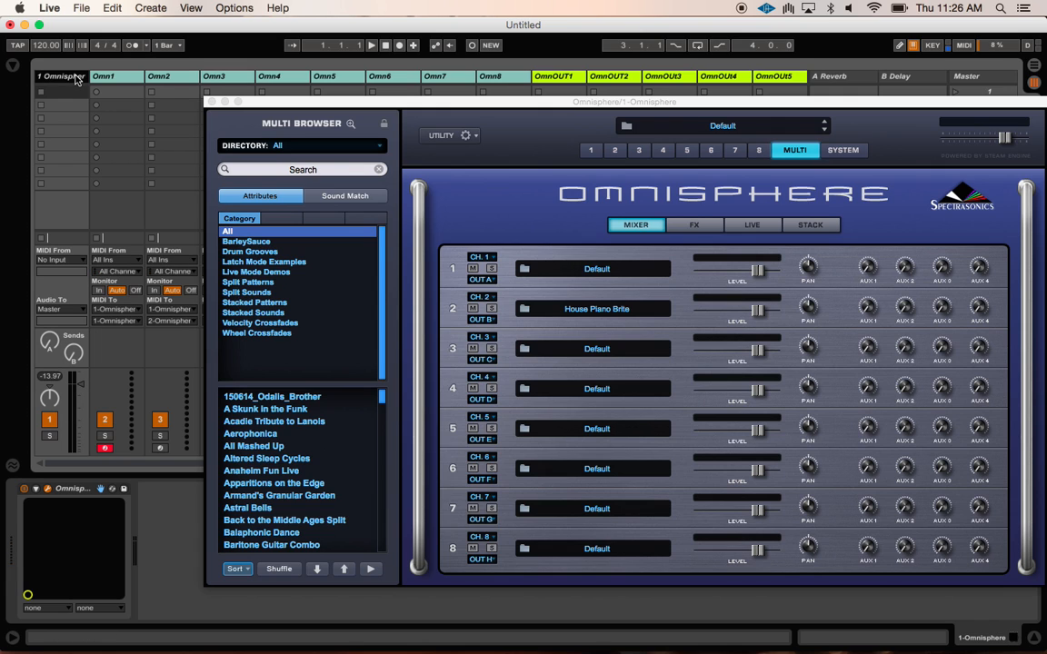
key("super+r")
type("Host")
key("Return")
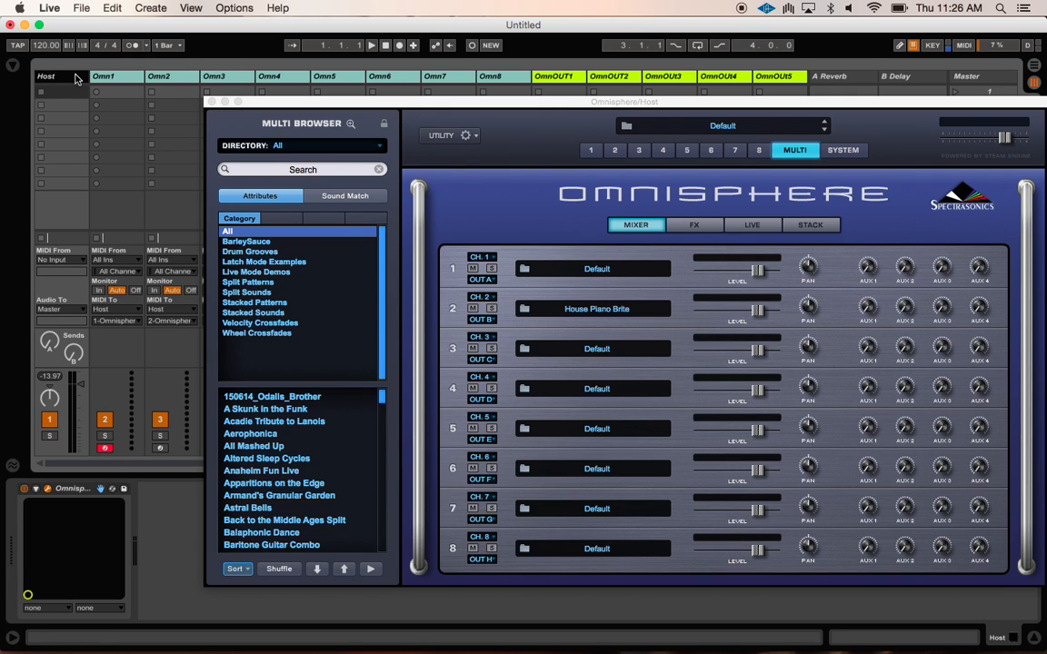
left_click(212, 102)
left_click(61, 309)
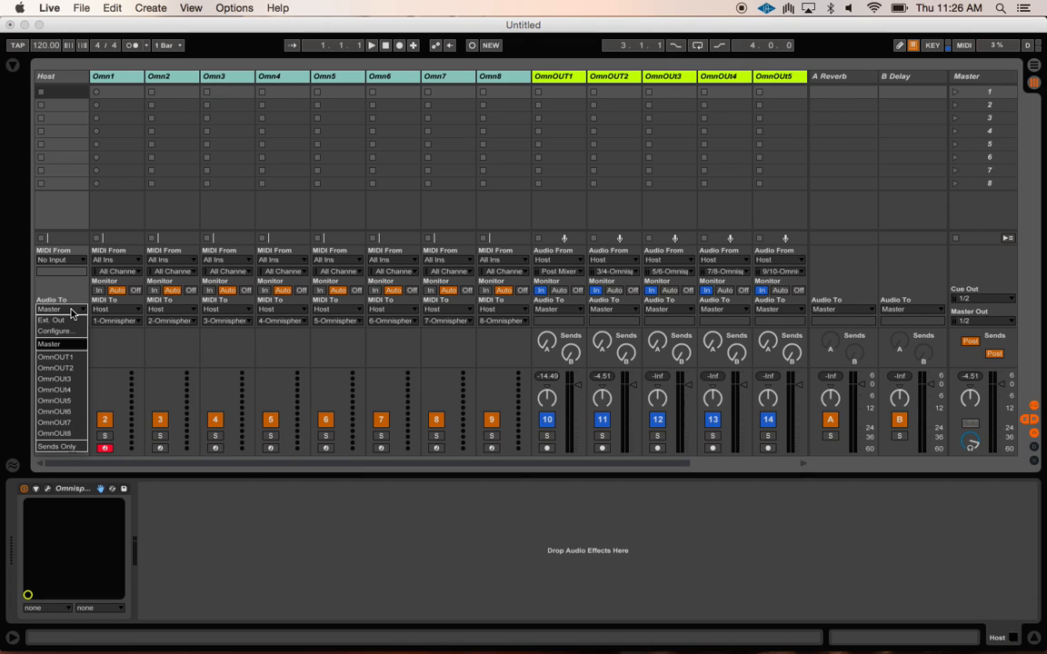
left_click(58, 446)
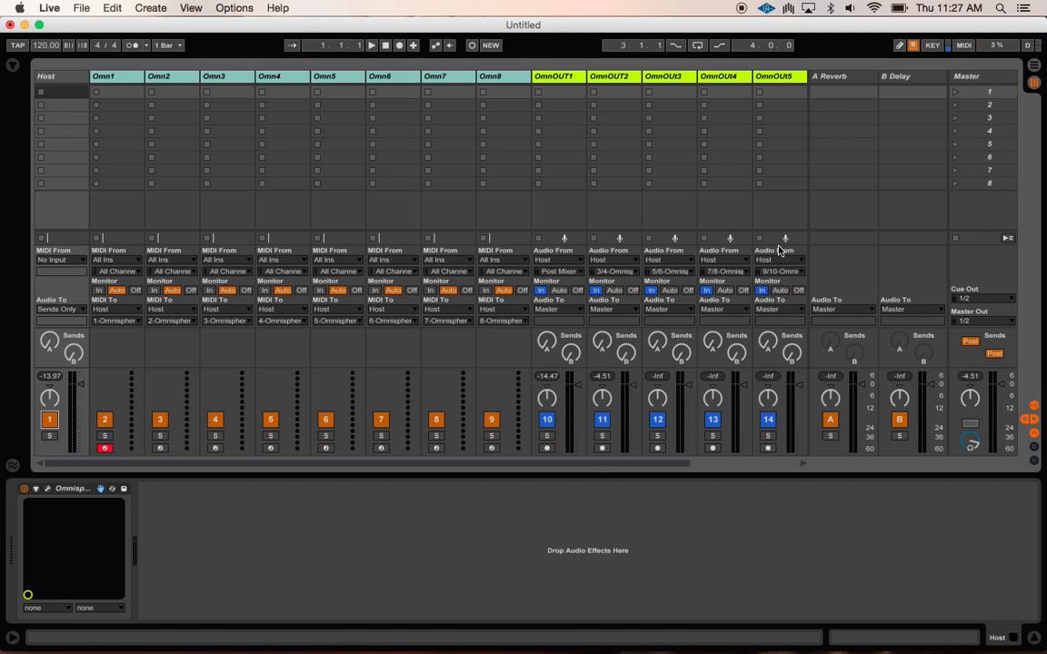
key("XF86AudioRaiseVolume")
key("XF86AudioRaiseVolume")
key("XF86AudioLowerVolume")
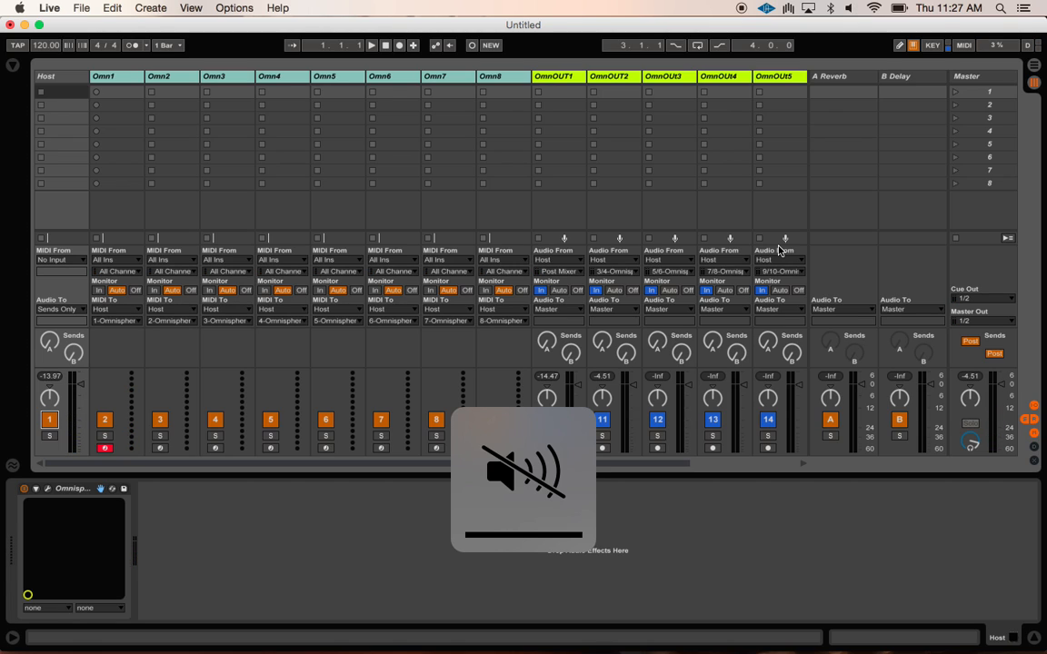
- Arm Omn2, Omn1 and Omn3 one after another to test how each part reaches its output track
left_click(122, 170)
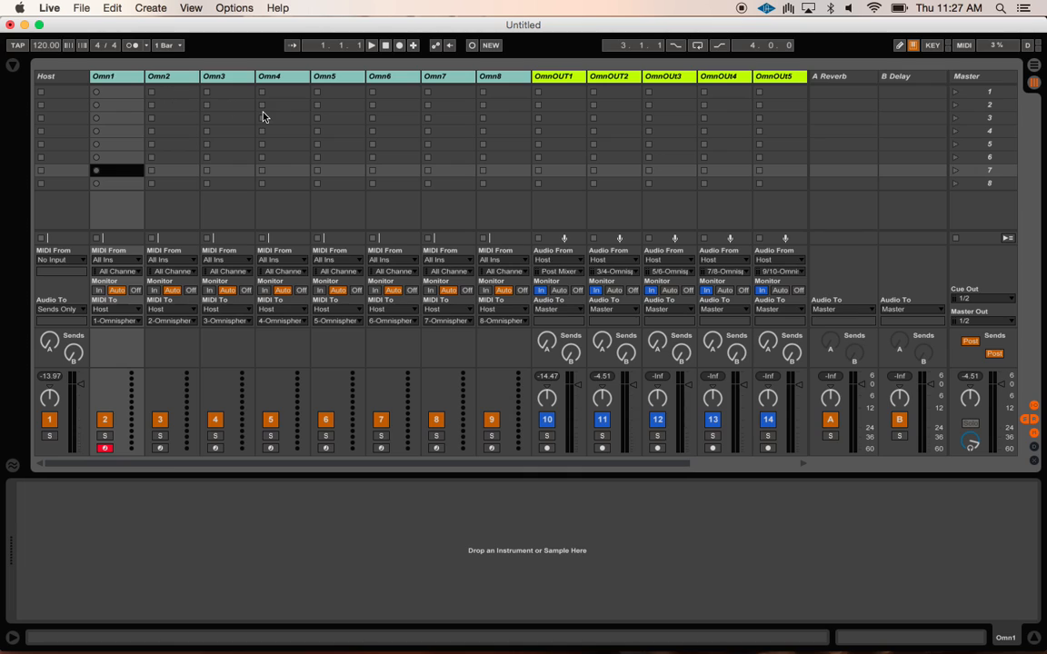
left_click(159, 447)
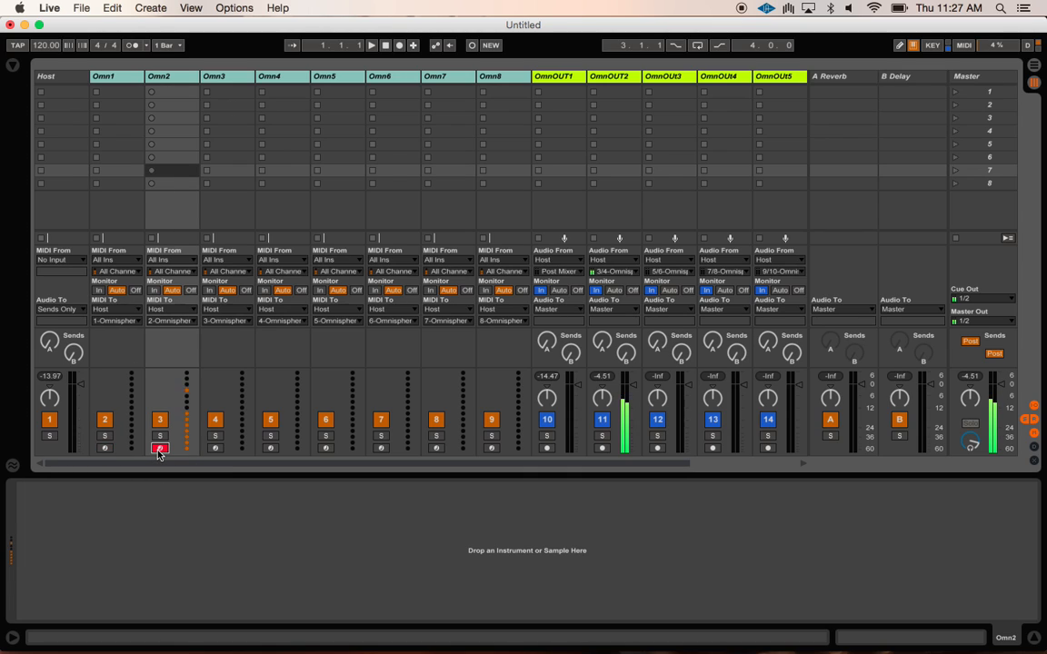
left_click(105, 449)
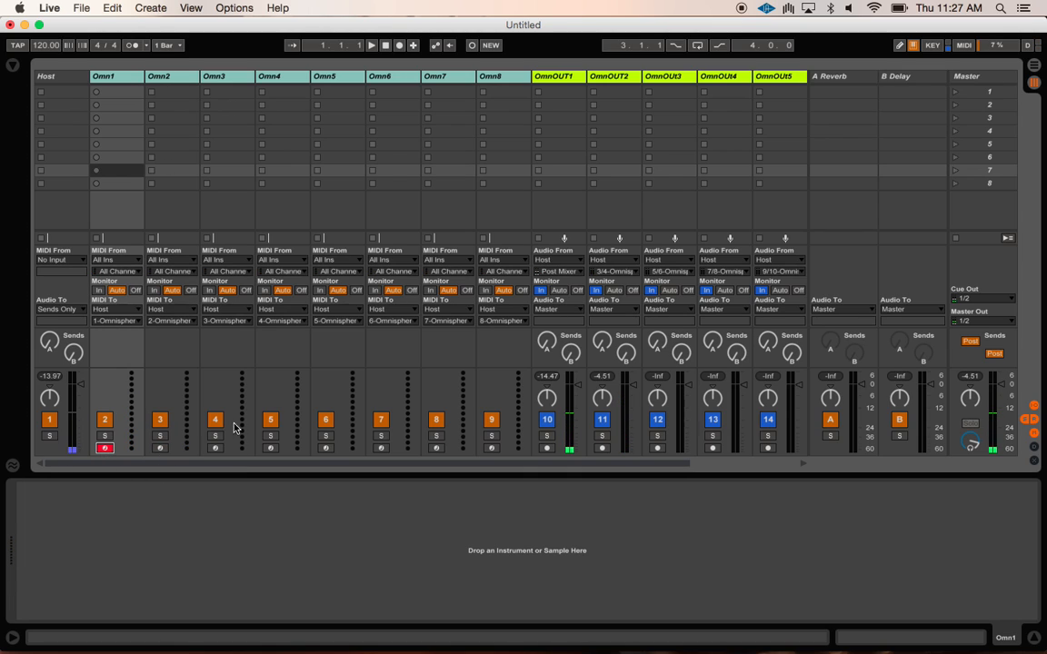
left_click(219, 448)
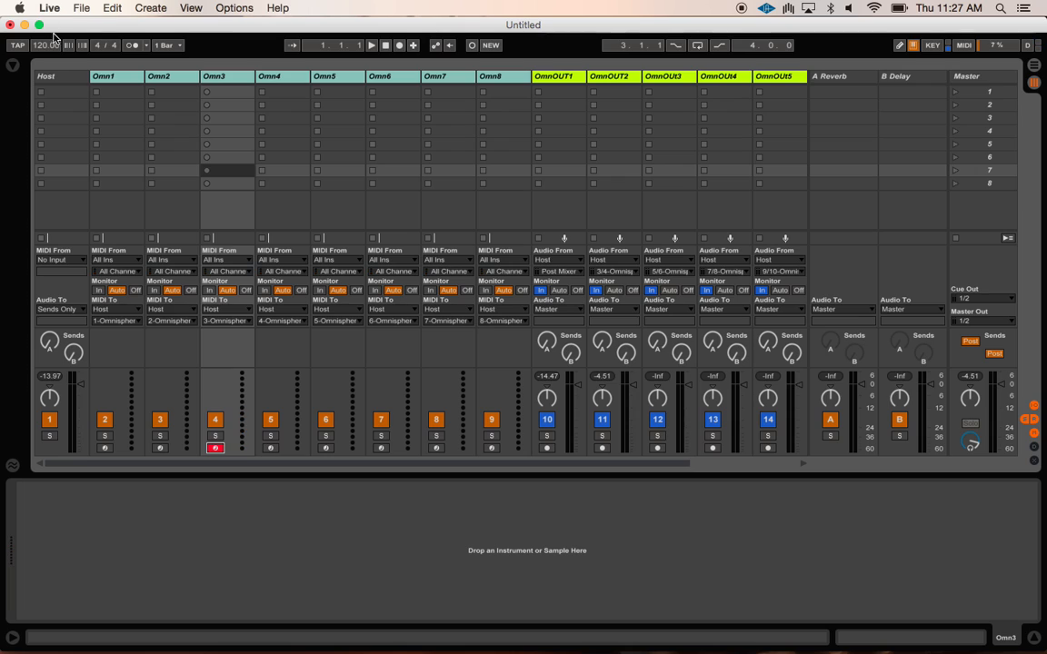
scroll(270, 142, "right", 3)
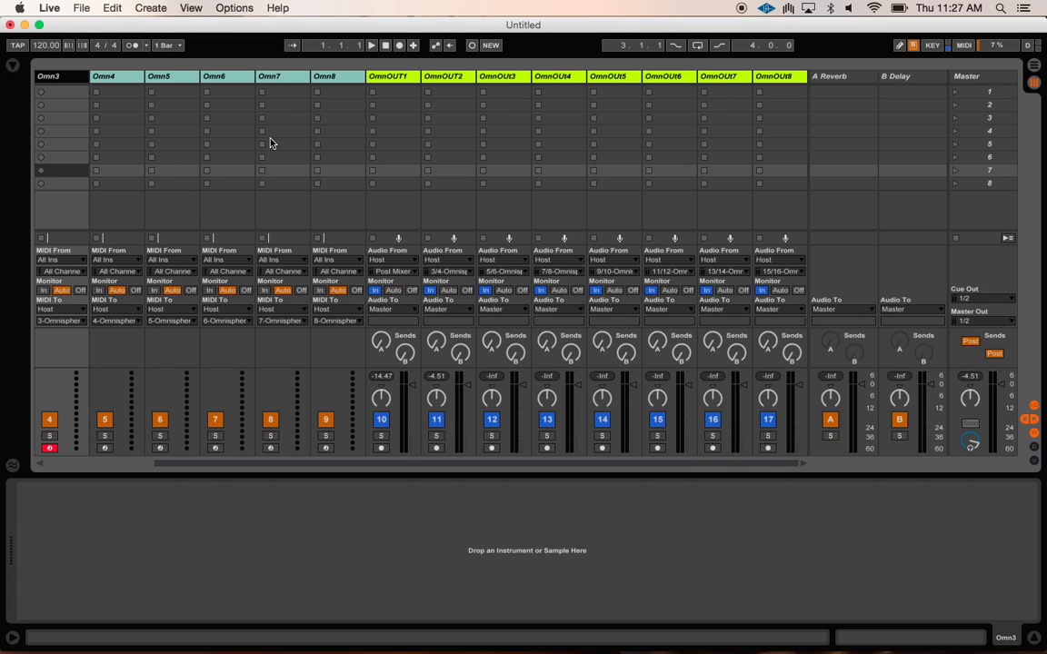
scroll(264, 150, "left", 3)
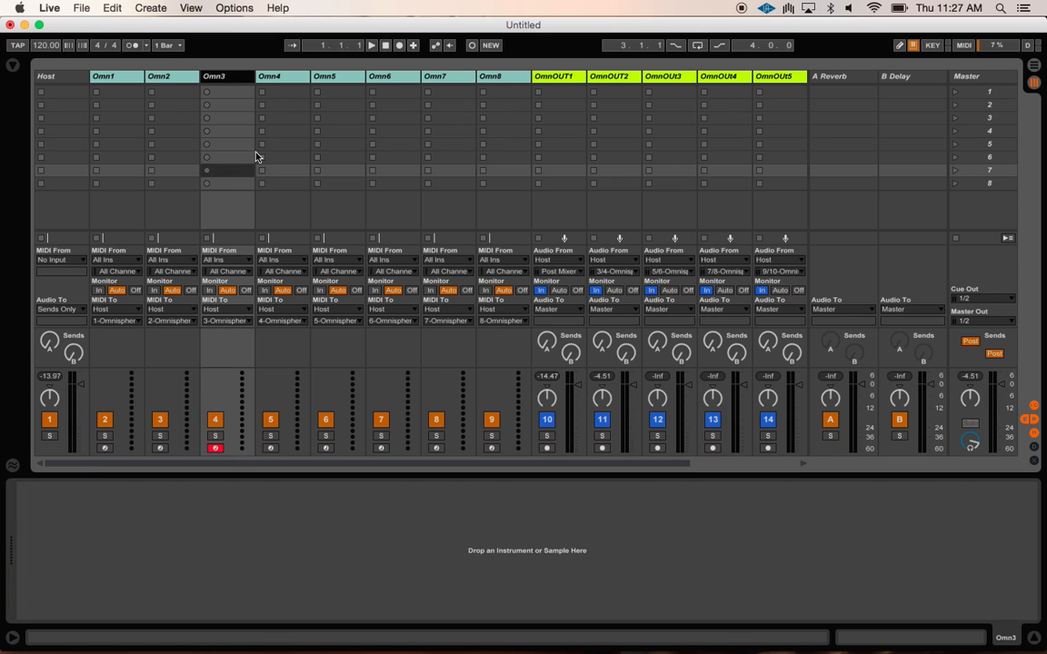
left_click(50, 80)
left_click(102, 78)
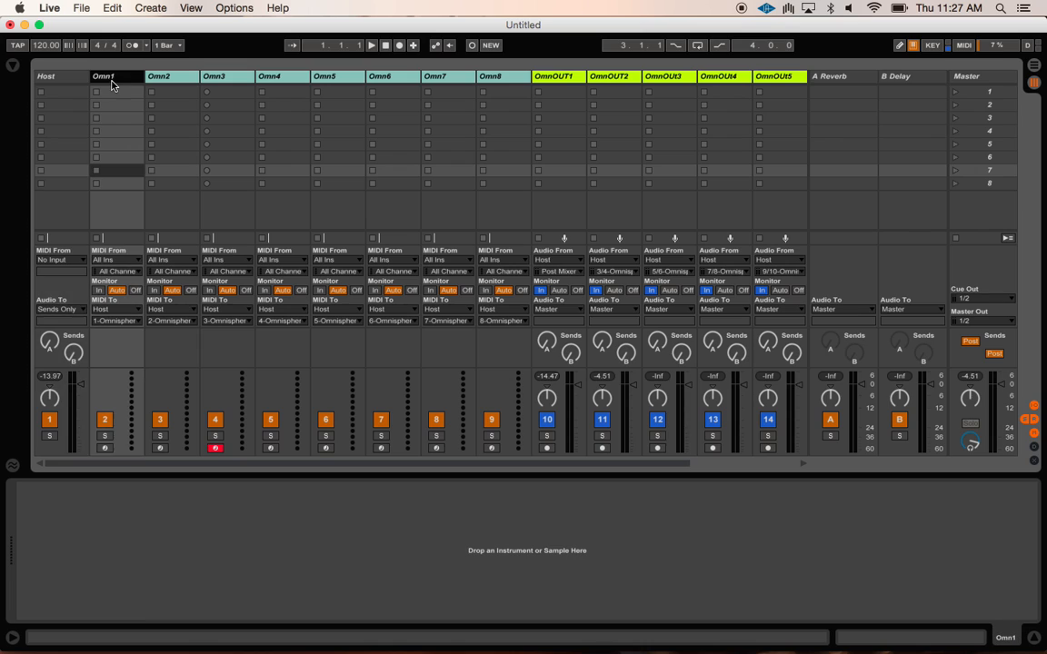
left_click(497, 81, "shift")
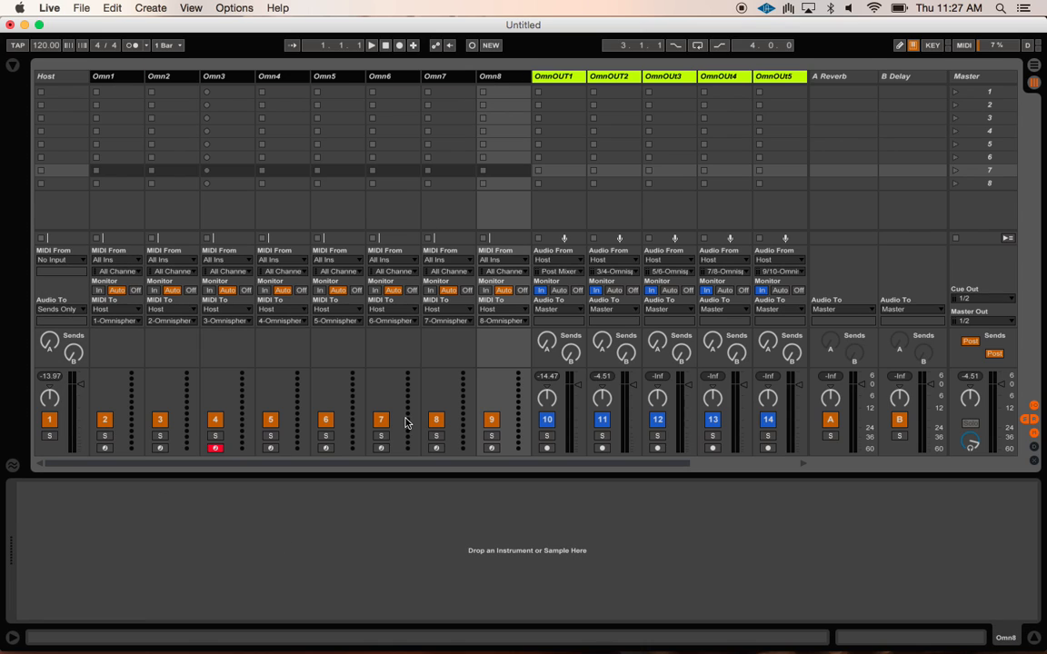
left_click(559, 78)
scroll(558, 78, "right", 3)
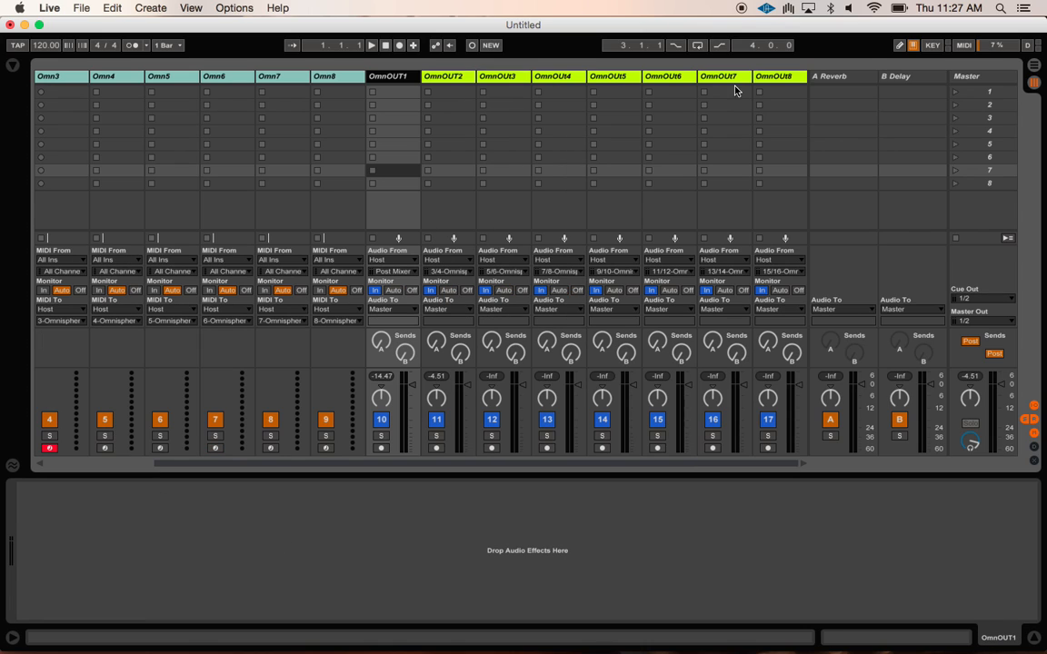
- Group all tracks from Host through OmnOUt8 and rename the group Omnisphere1
left_click(779, 78)
scroll(778, 80, "left", 3)
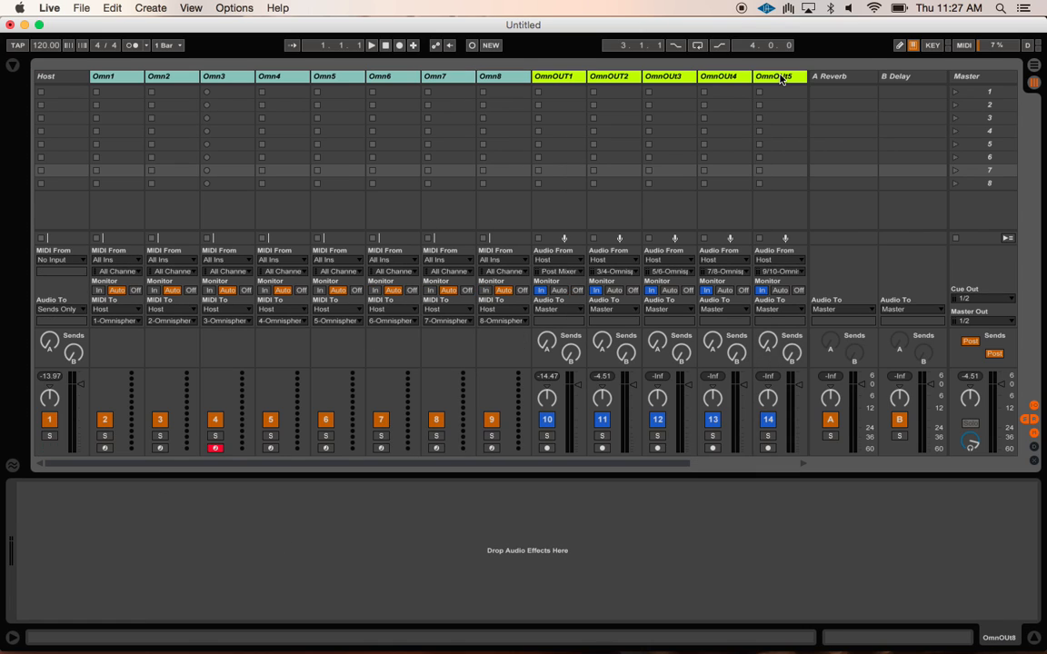
left_click(63, 80)
key("super+g")
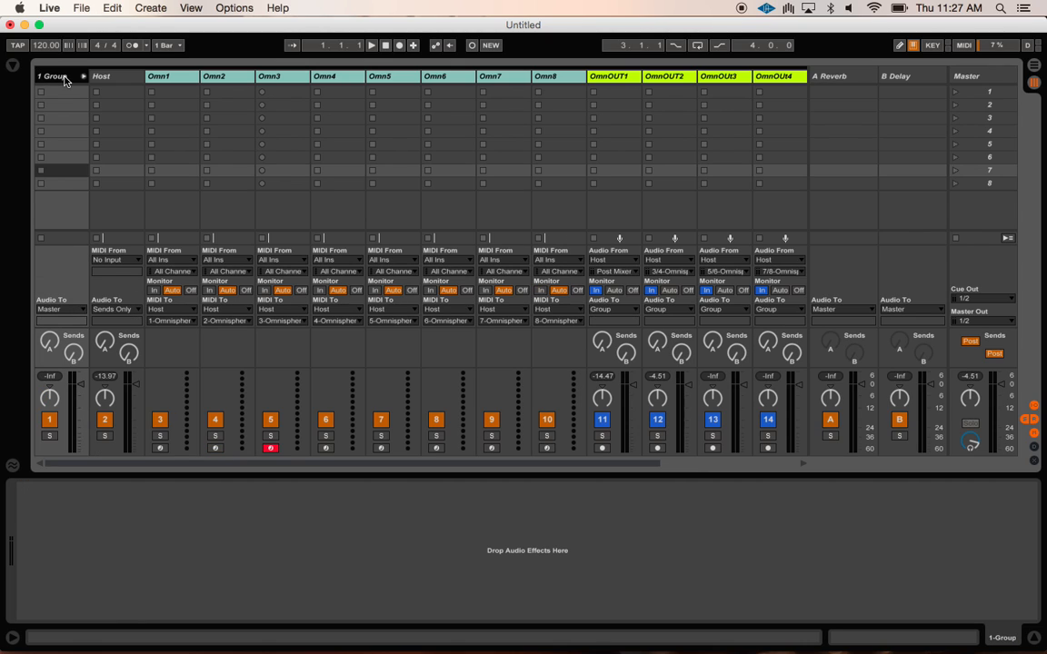
key("super+r")
type("Omnisphere")
key("Return")
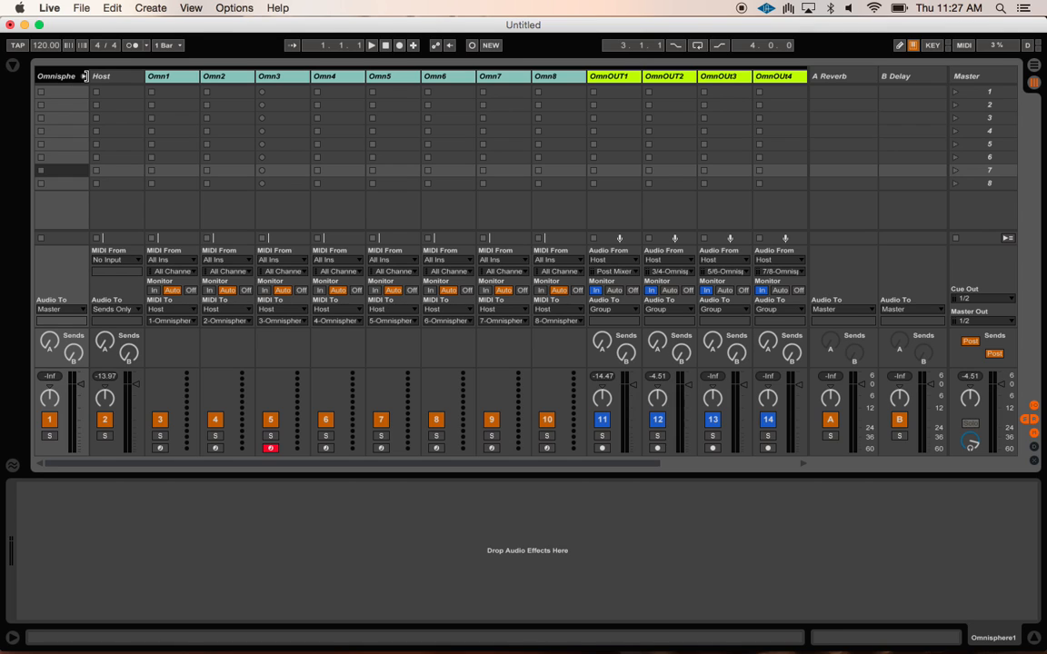
- Fold and unfold the Omnisphere1 group to check that it contains all the Omnisphere tracks
left_click(84, 76)
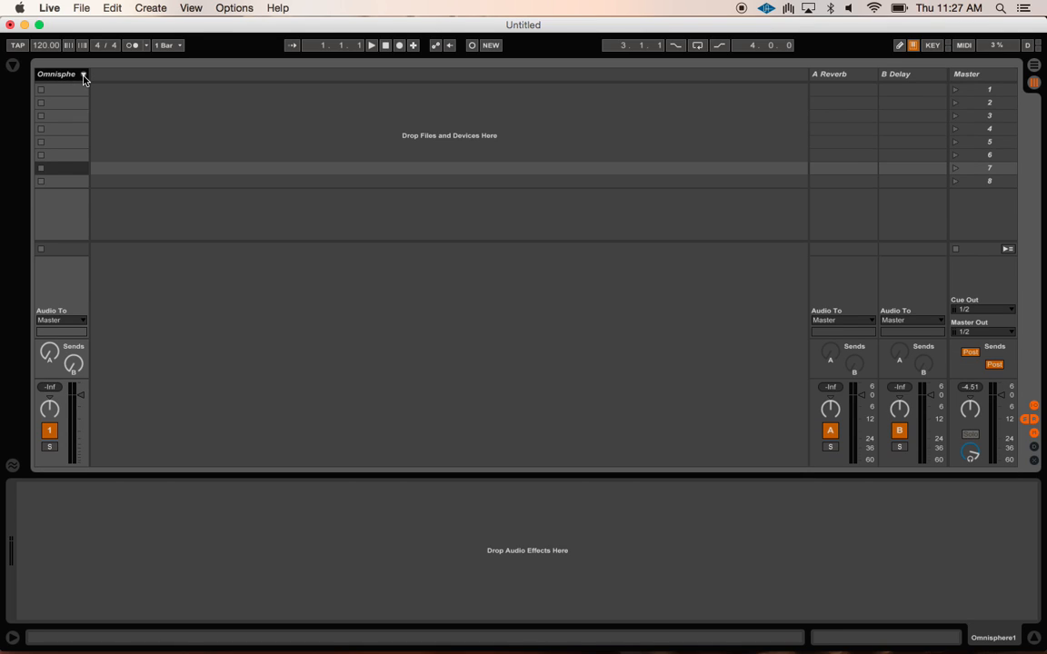
left_click(83, 77)
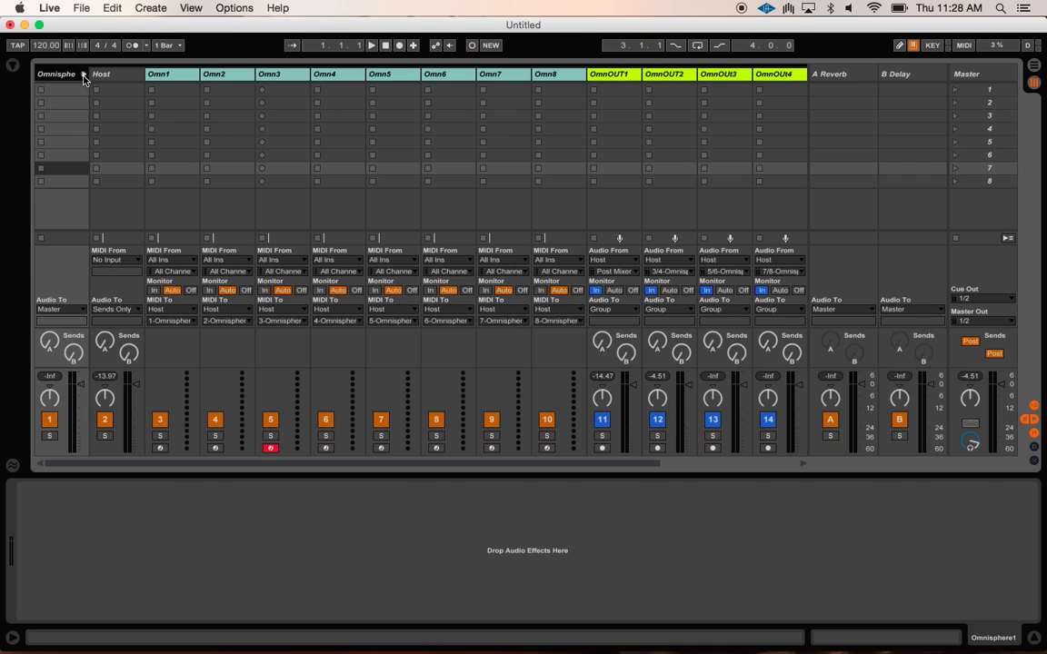
left_click(84, 76)
left_click(83, 76)
scroll(295, 126, "right", 5)
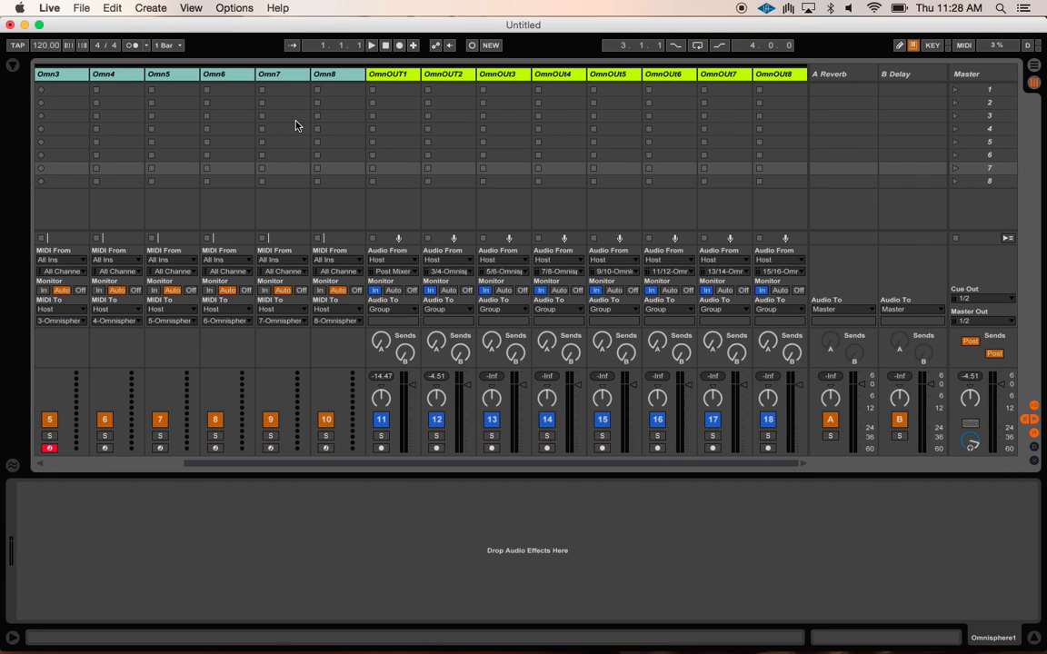
scroll(296, 125, "left", 5)
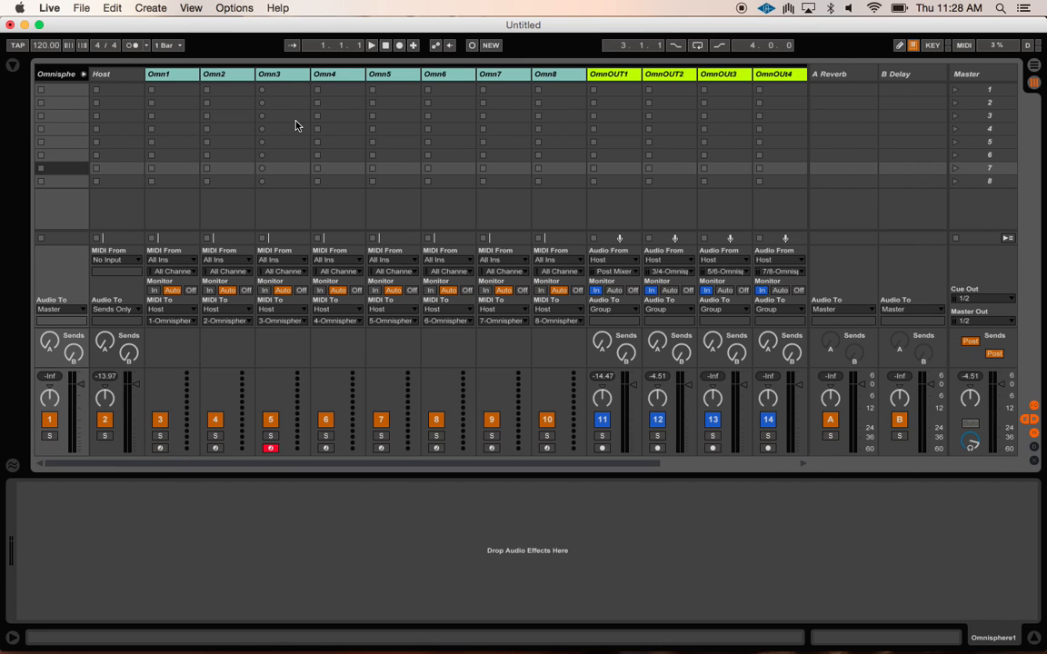
left_click(82, 75)
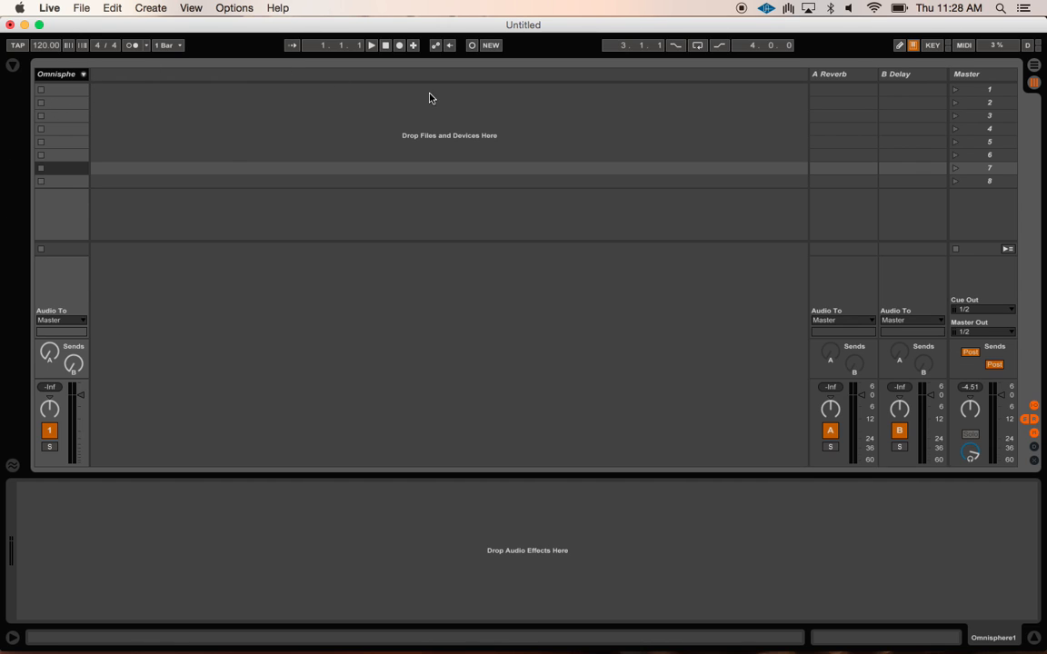
left_click(83, 75)
- Examine the routing of the grouped tracks from Host through OmnOUt8
scroll(318, 147, "right", 5)
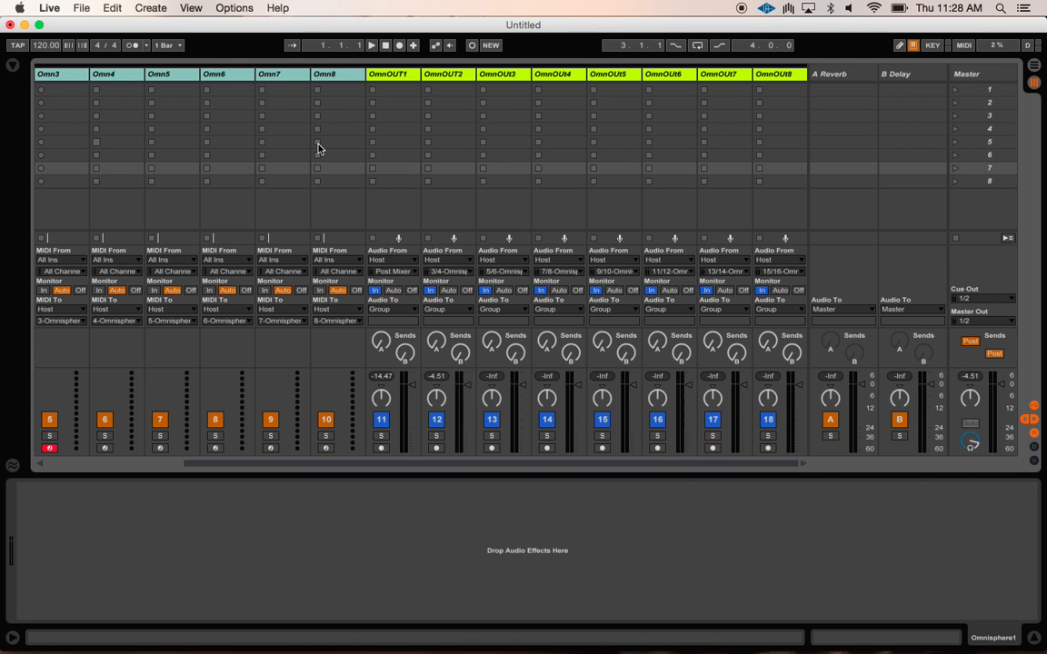
scroll(318, 148, "left", 5)
scroll(318, 147, "right", 5)
scroll(318, 147, "left", 5)
scroll(318, 147, "right", 4)
scroll(318, 147, "left", 3)
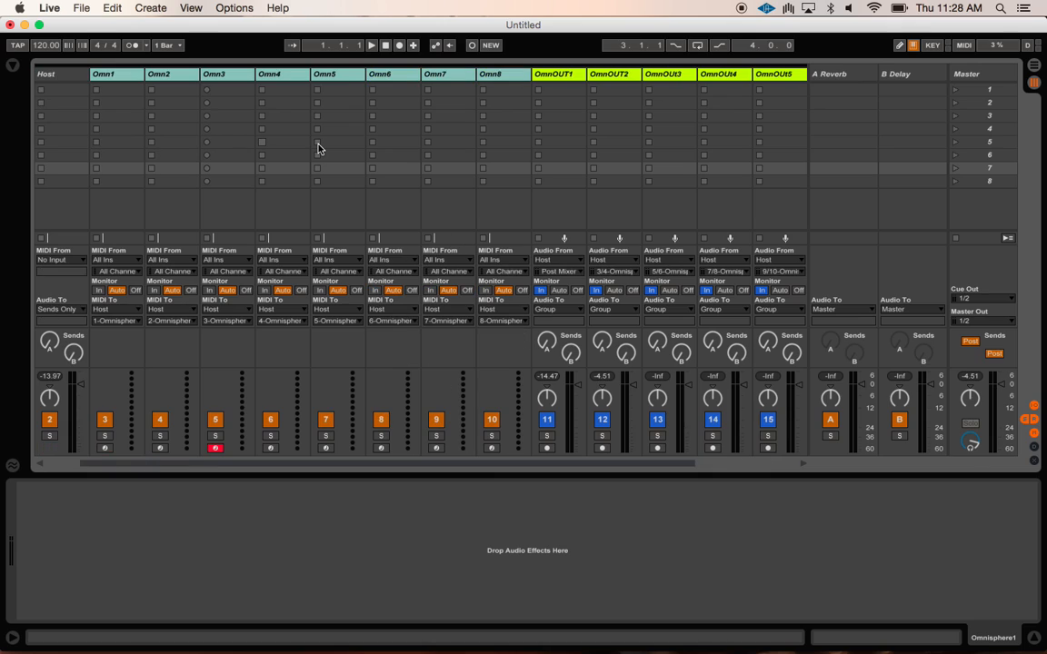
scroll(307, 180, "right", 3)
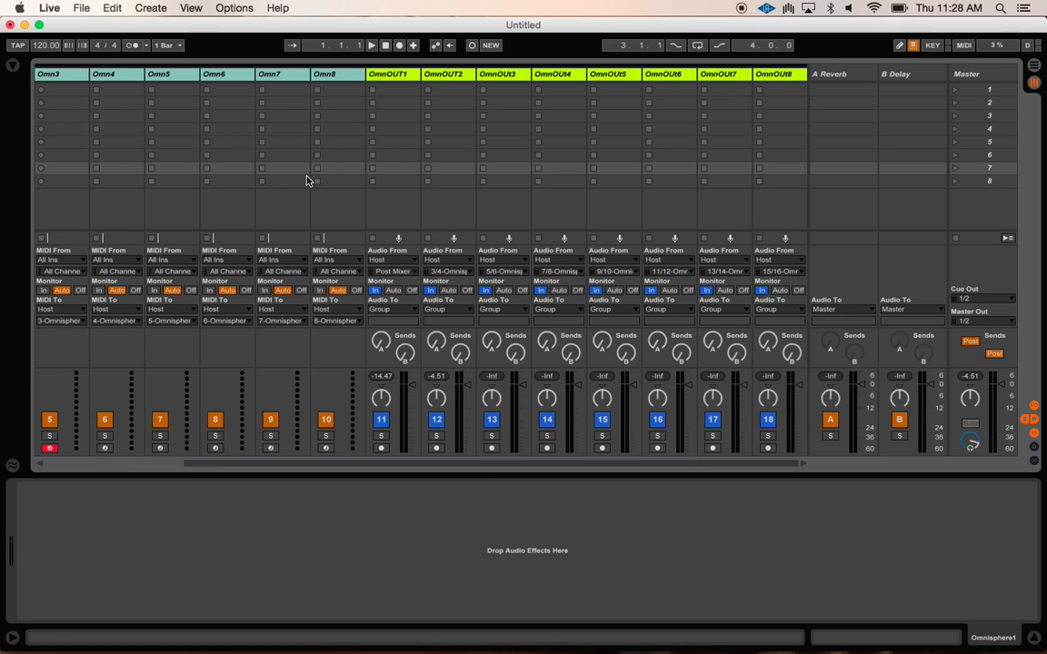
scroll(307, 181, "left", 4)
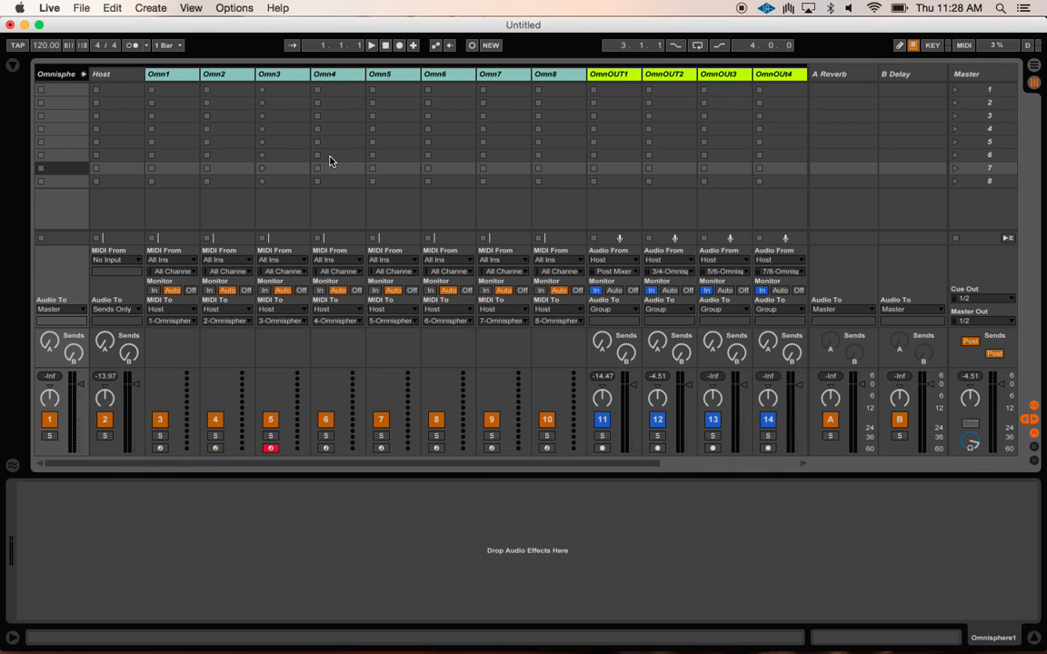